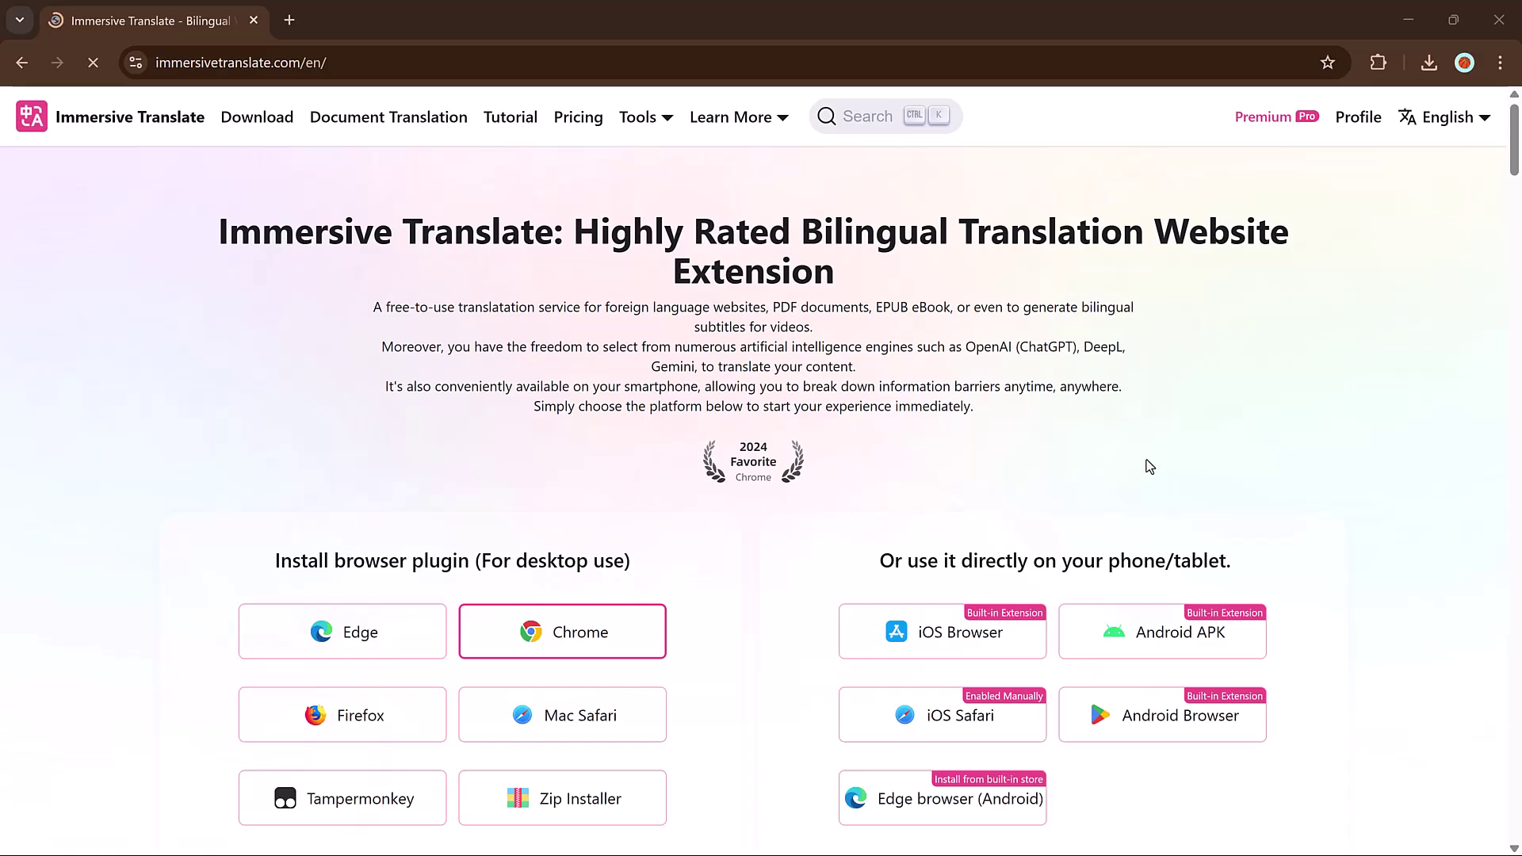
Scroll down the Immersive Translate homepage and back up to the bilingual reading demo video.
{"action": "scroll", "coordinate": [1149, 467], "scroll_direction": "down", "scroll_amount": 3}
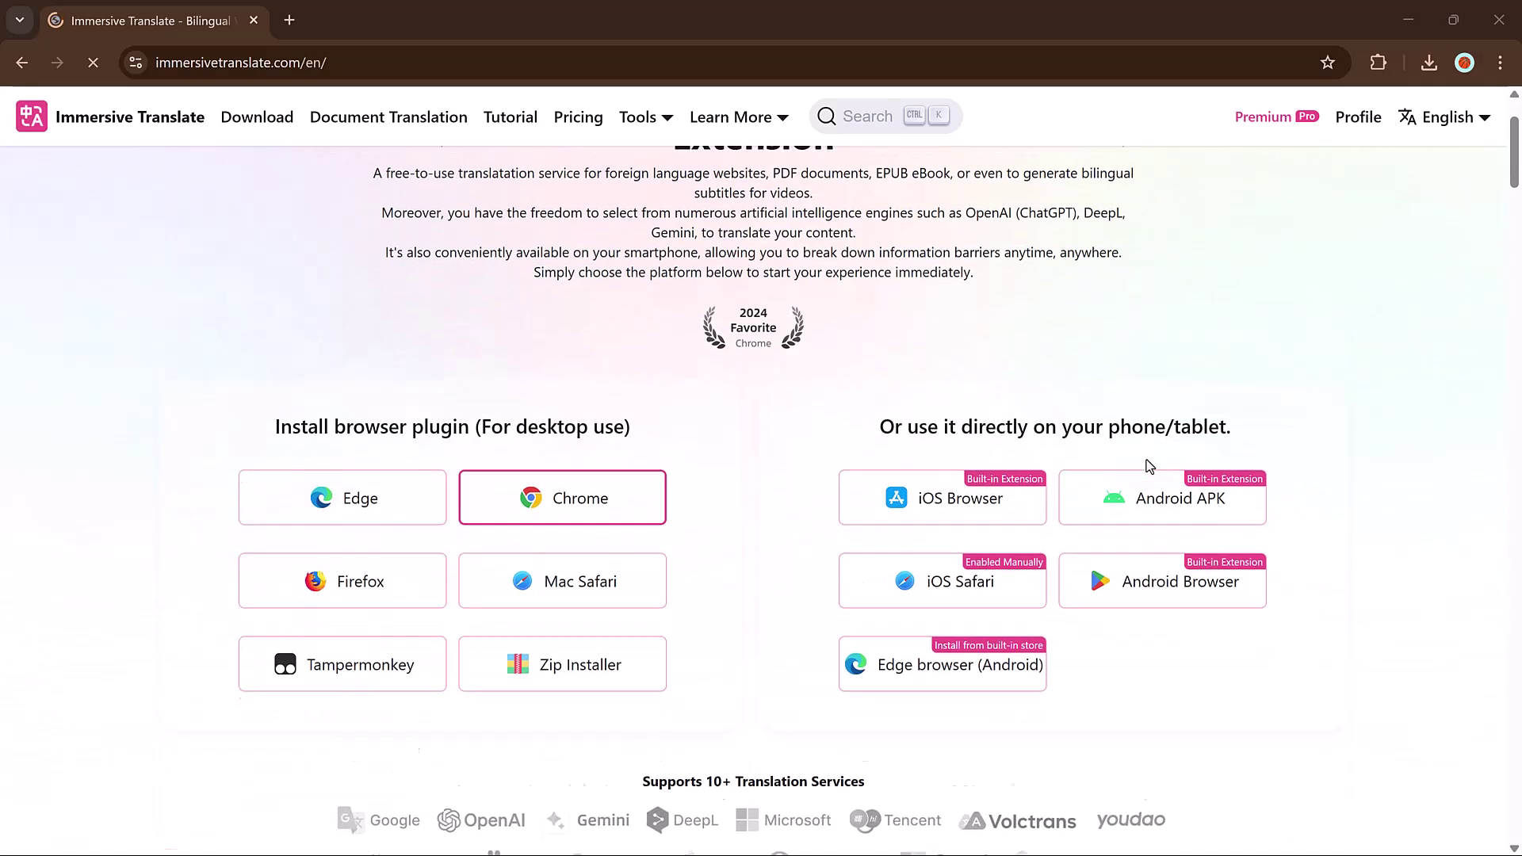
{"action": "scroll", "coordinate": [1149, 466], "scroll_direction": "down", "scroll_amount": 5}
{"action": "scroll", "coordinate": [1149, 466], "scroll_direction": "down", "scroll_amount": 4}
{"action": "scroll", "coordinate": [1150, 466], "scroll_direction": "down", "scroll_amount": 2}
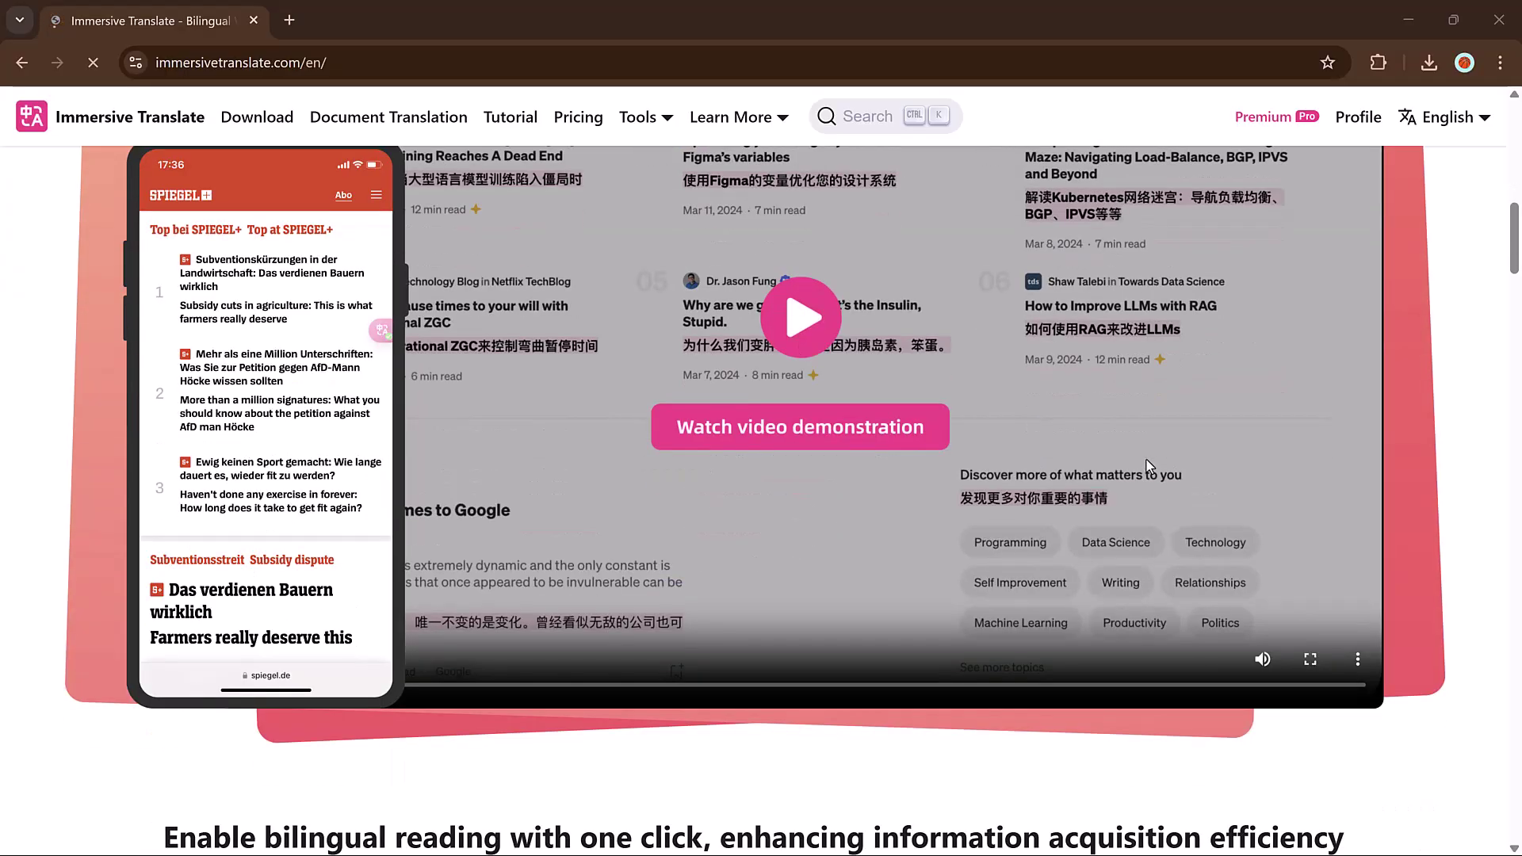
{"action": "scroll", "coordinate": [1149, 466], "scroll_direction": "down", "scroll_amount": 3}
{"action": "scroll", "coordinate": [1149, 466], "scroll_direction": "down", "scroll_amount": 2}
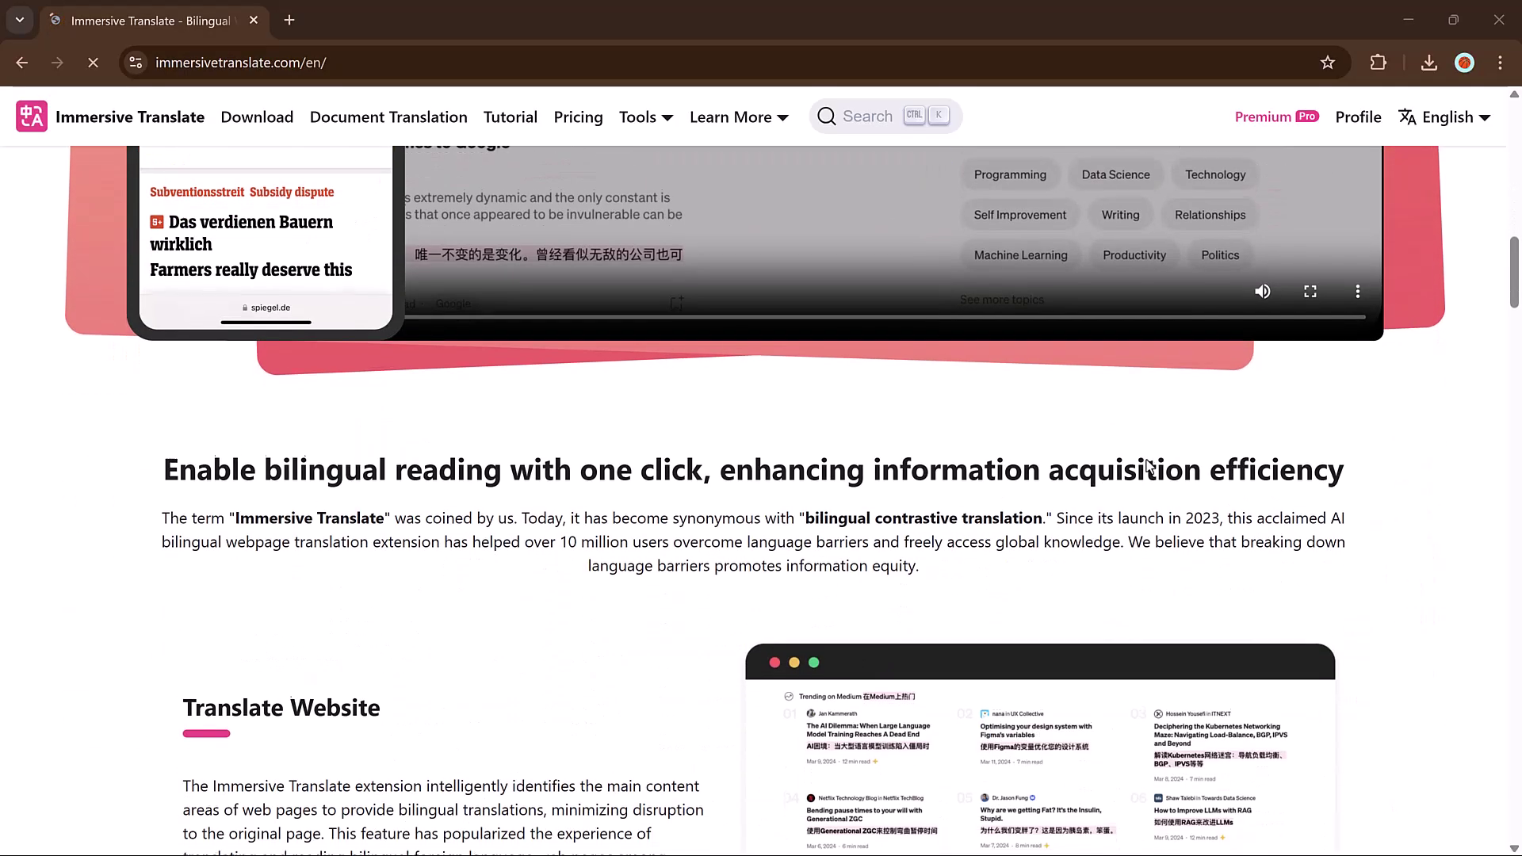
{"action": "scroll", "coordinate": [1149, 466], "scroll_direction": "down", "scroll_amount": 2}
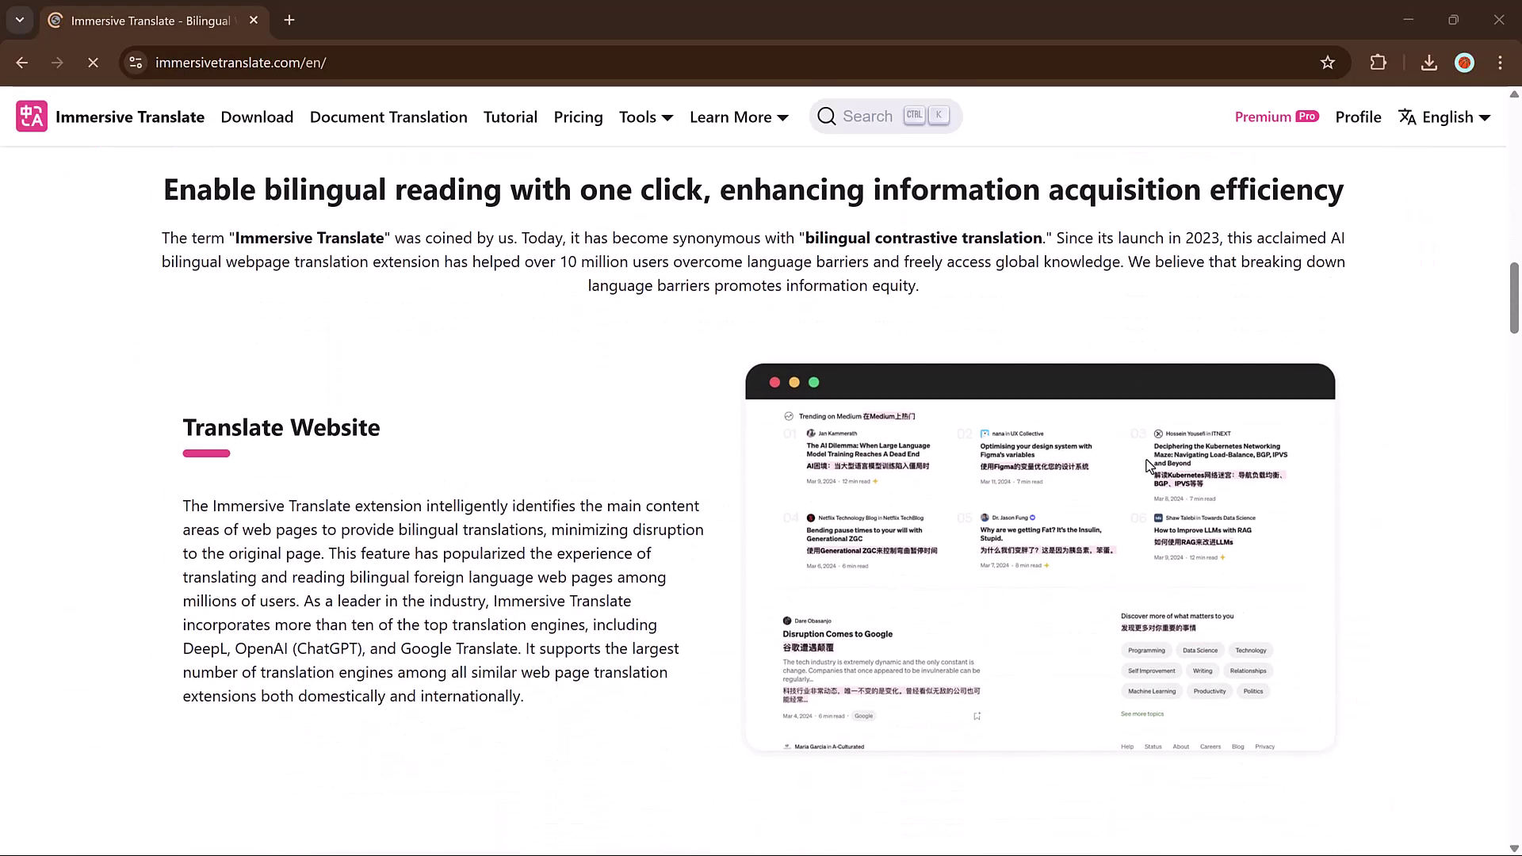
{"action": "scroll", "coordinate": [1028, 359], "scroll_direction": "down", "scroll_amount": 1}
{"action": "scroll", "coordinate": [979, 438], "scroll_direction": "down", "scroll_amount": 3}
{"action": "scroll", "coordinate": [979, 439], "scroll_direction": "down", "scroll_amount": 2}
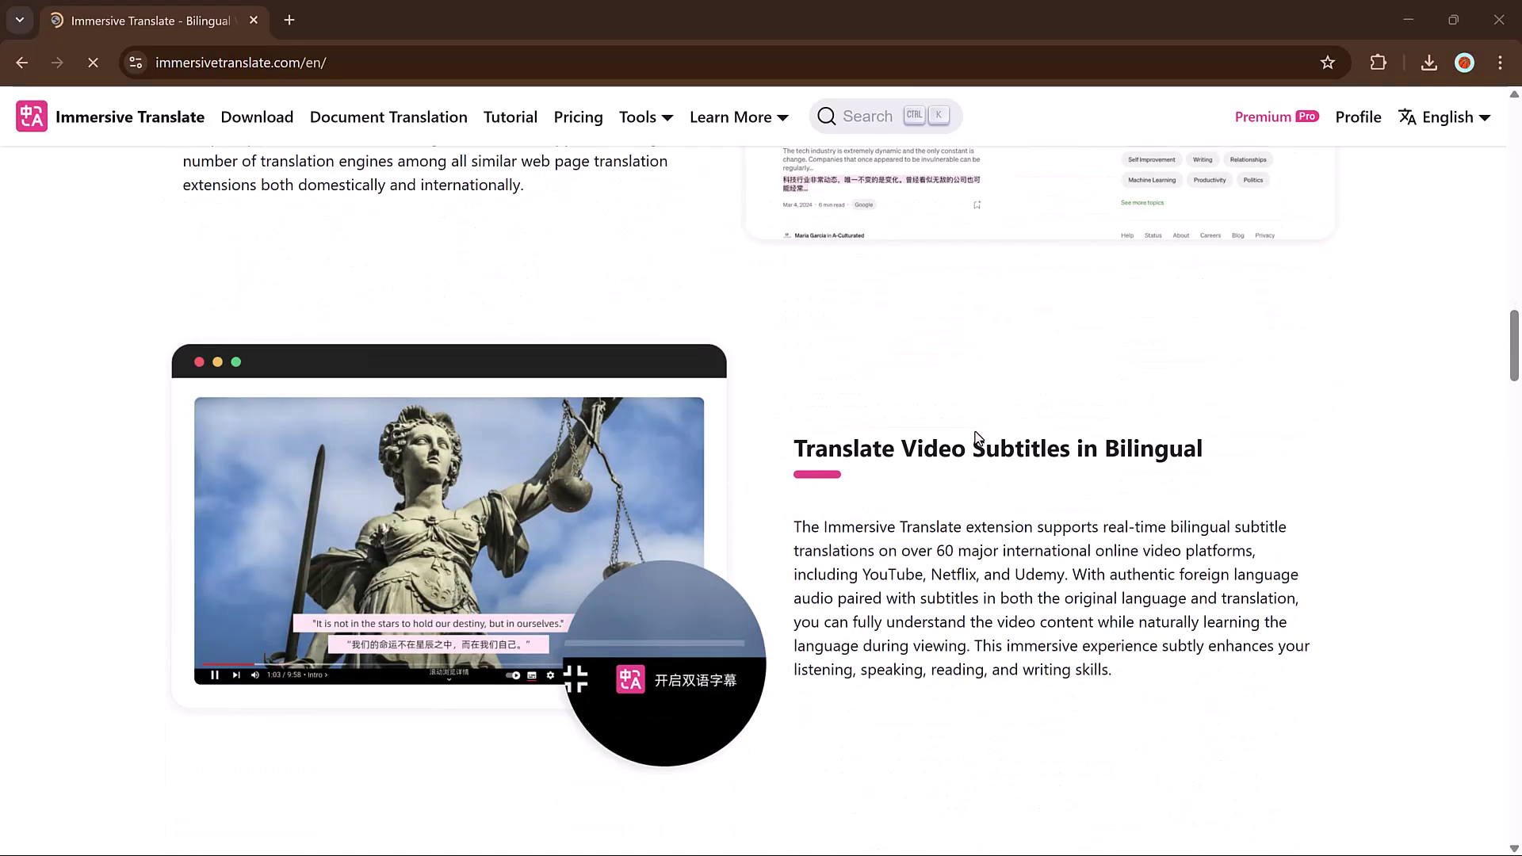
{"action": "scroll", "coordinate": [979, 439], "scroll_direction": "down", "scroll_amount": 3}
{"action": "scroll", "coordinate": [979, 439], "scroll_direction": "down", "scroll_amount": 2}
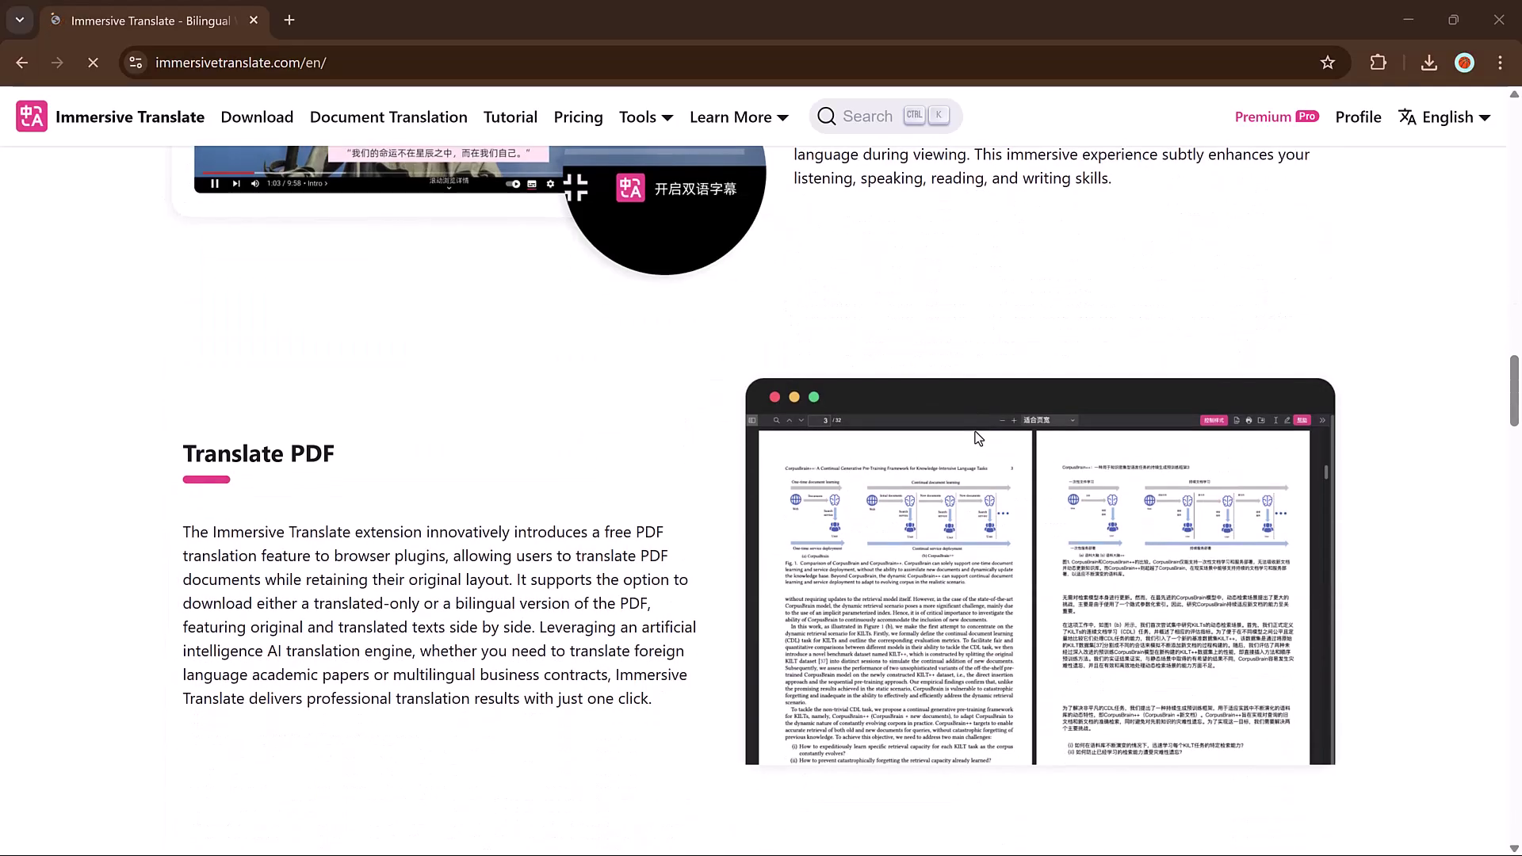
{"action": "scroll", "coordinate": [978, 439], "scroll_direction": "down", "scroll_amount": 2}
{"action": "scroll", "coordinate": [978, 438], "scroll_direction": "down", "scroll_amount": 5}
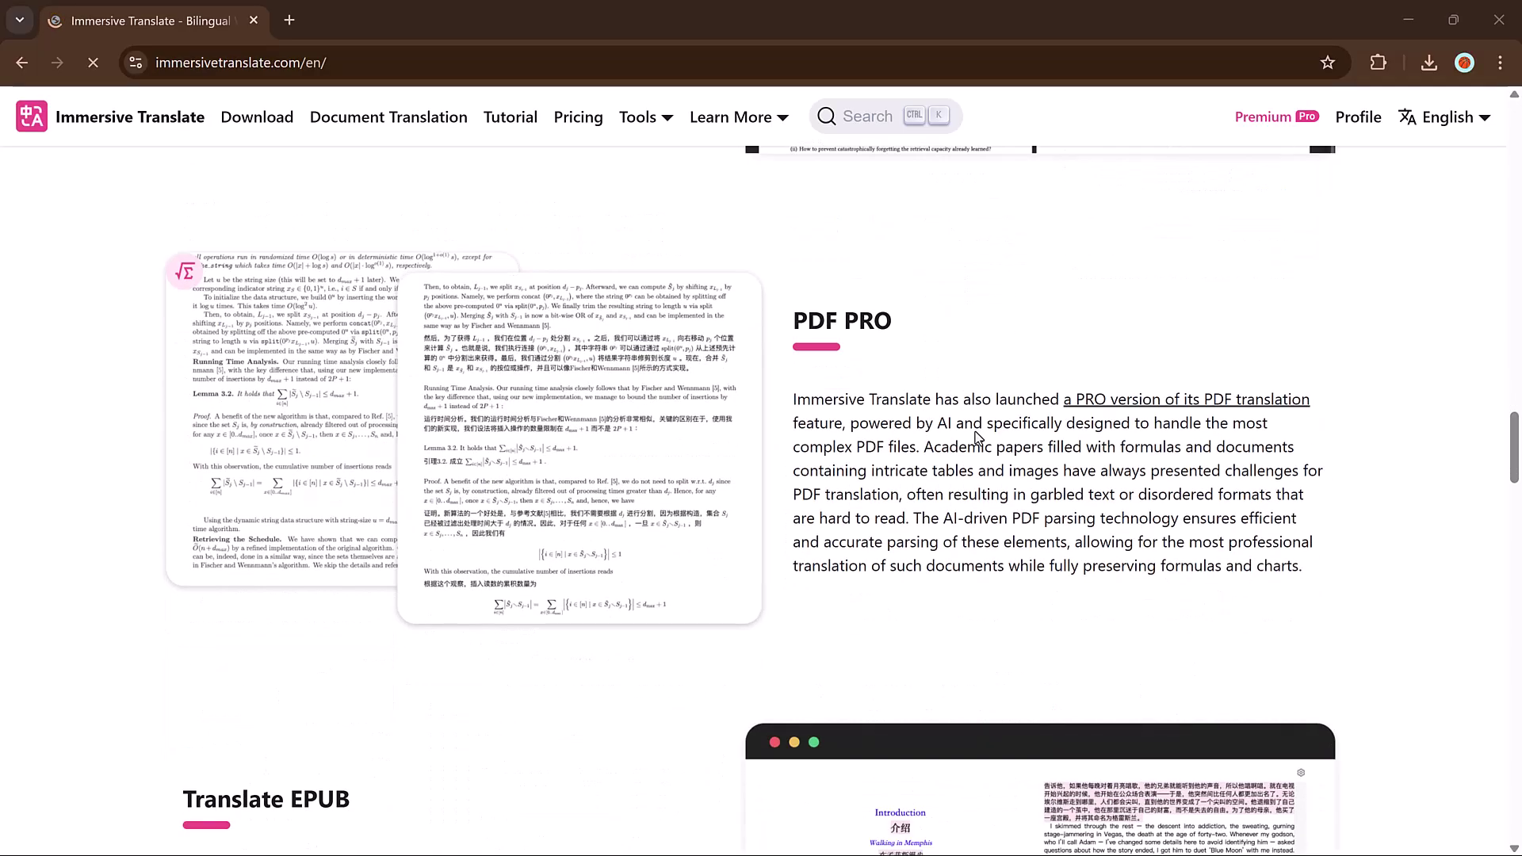
{"action": "scroll", "coordinate": [977, 438], "scroll_direction": "down", "scroll_amount": 4}
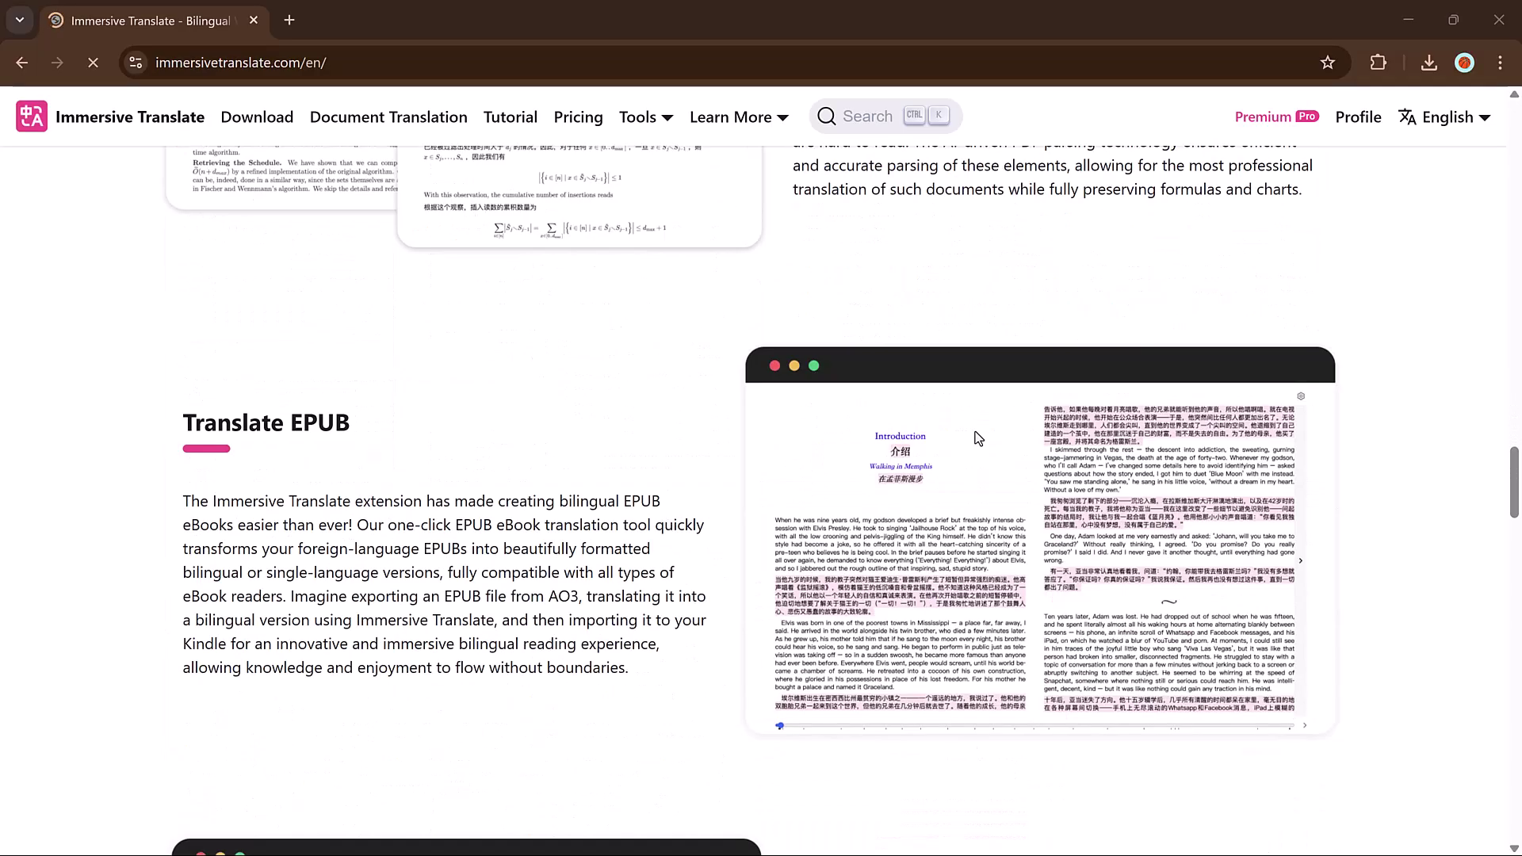
{"action": "scroll", "coordinate": [977, 438], "scroll_direction": "down", "scroll_amount": 5}
{"action": "scroll", "coordinate": [977, 438], "scroll_direction": "down", "scroll_amount": 5}
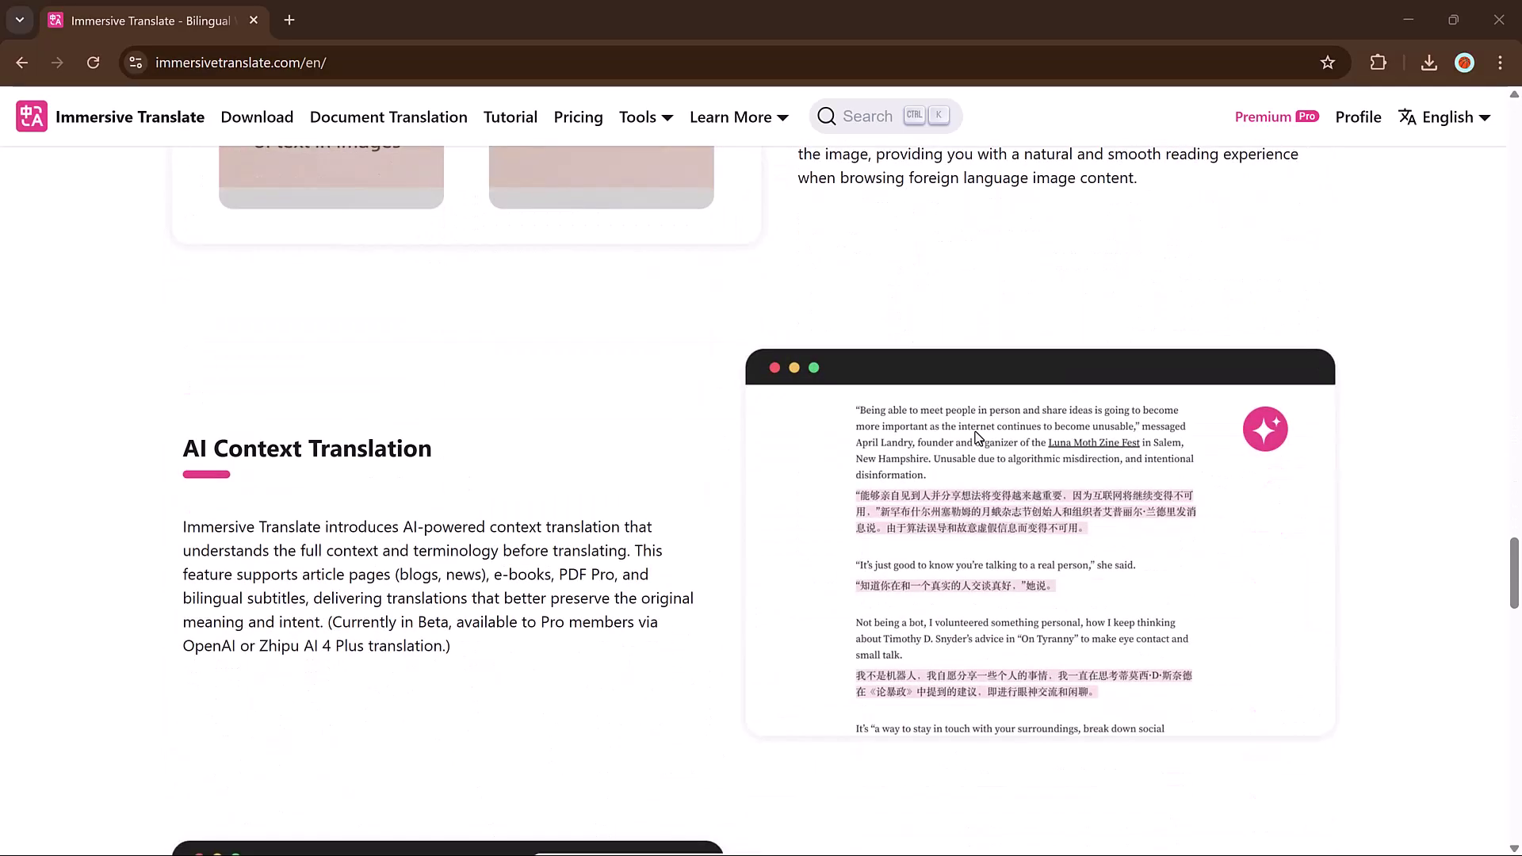
{"action": "scroll", "coordinate": [977, 439], "scroll_direction": "down", "scroll_amount": 5}
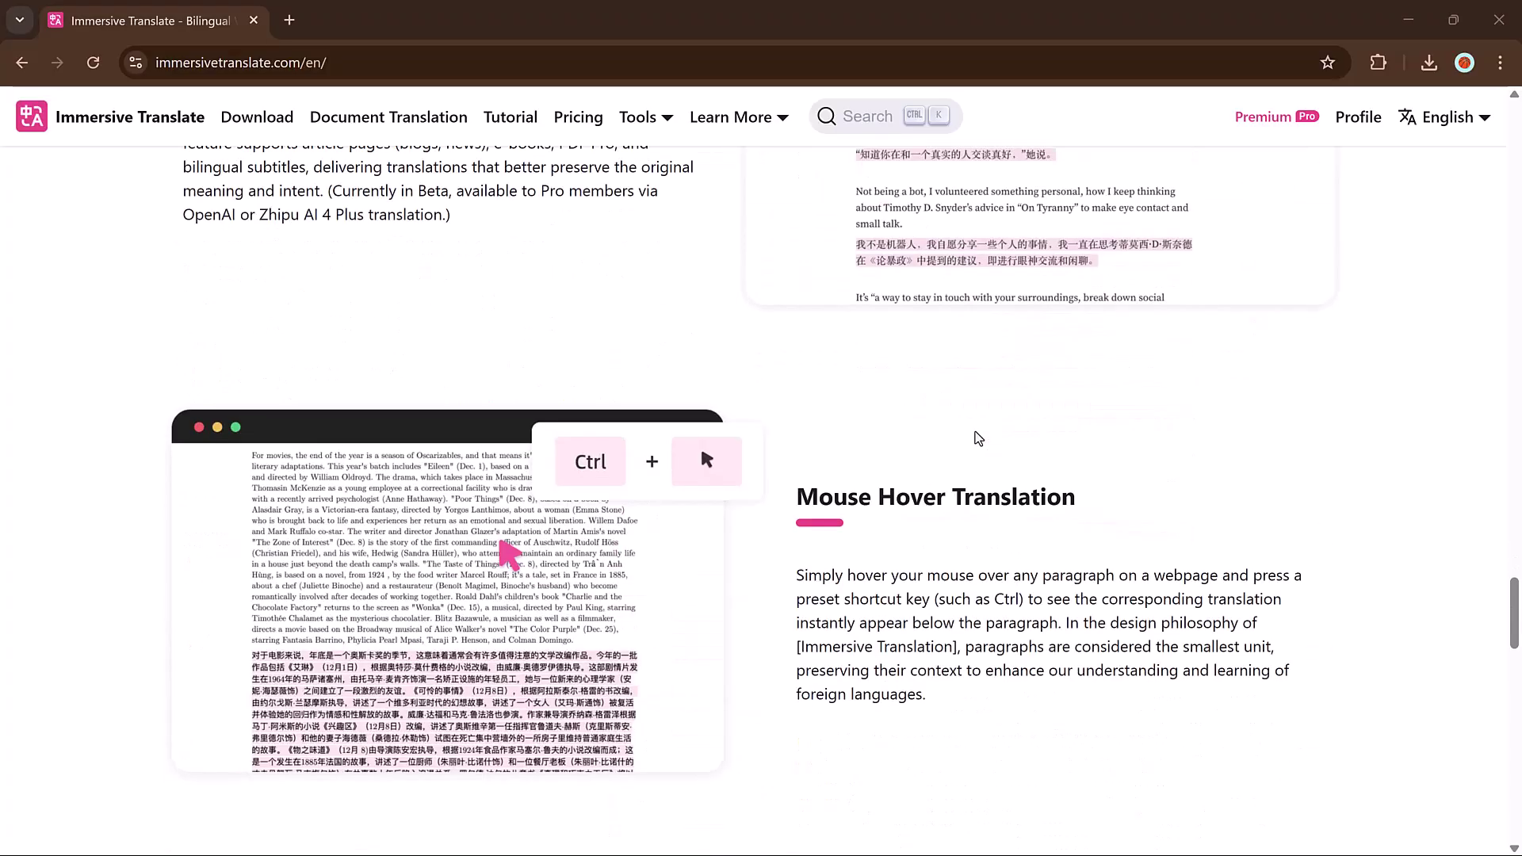
{"action": "scroll", "coordinate": [977, 438], "scroll_direction": "down", "scroll_amount": 6}
{"action": "scroll", "coordinate": [977, 438], "scroll_direction": "down", "scroll_amount": 5}
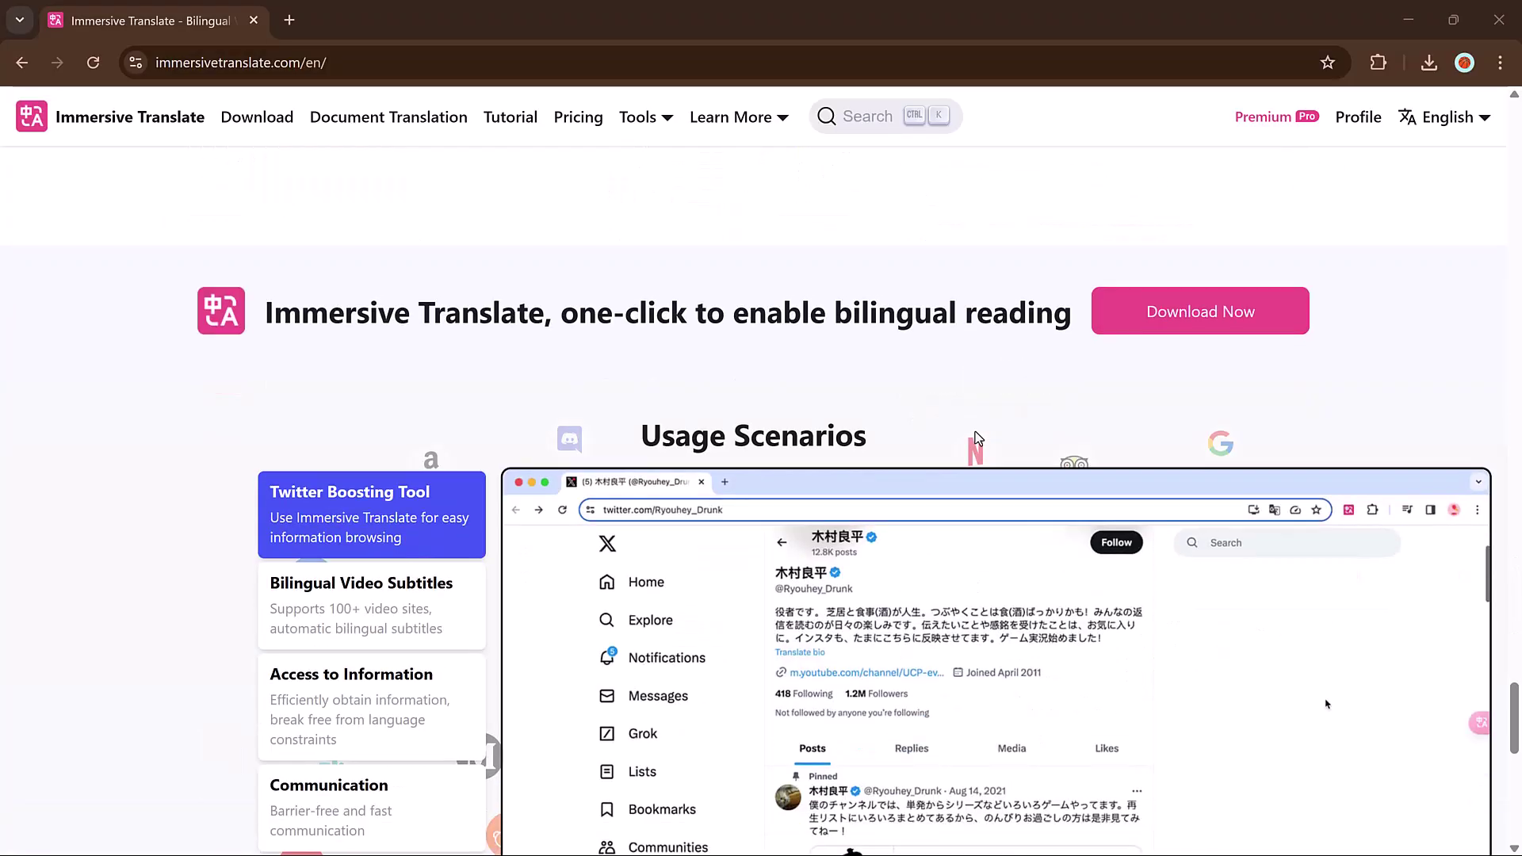
{"action": "scroll", "coordinate": [977, 438], "scroll_direction": "down", "scroll_amount": 3}
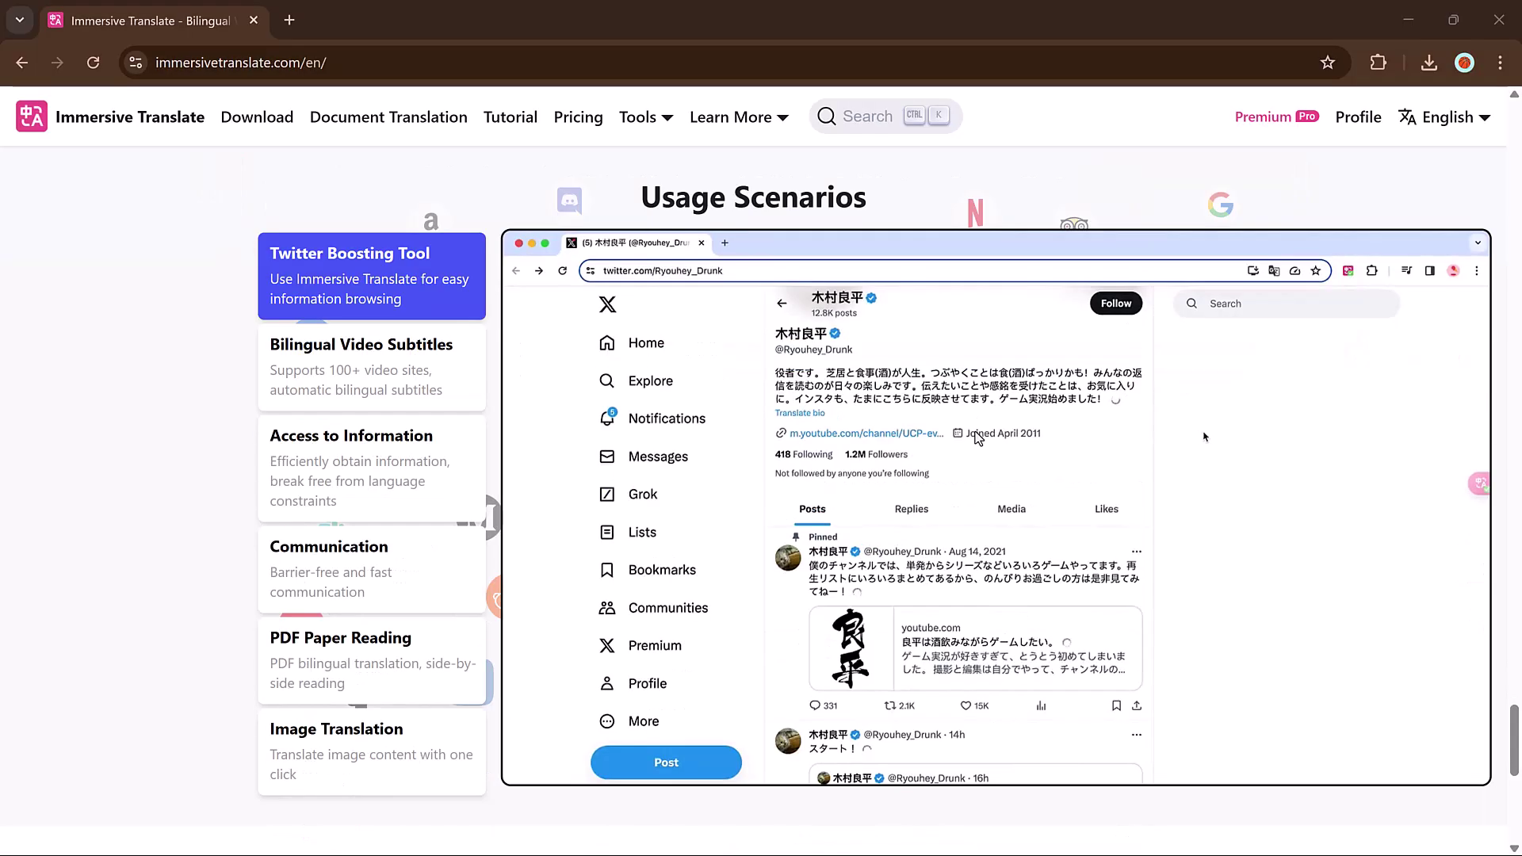
{"action": "scroll", "coordinate": [977, 439], "scroll_direction": "down", "scroll_amount": 5}
{"action": "scroll", "coordinate": [977, 438], "scroll_direction": "down", "scroll_amount": 2}
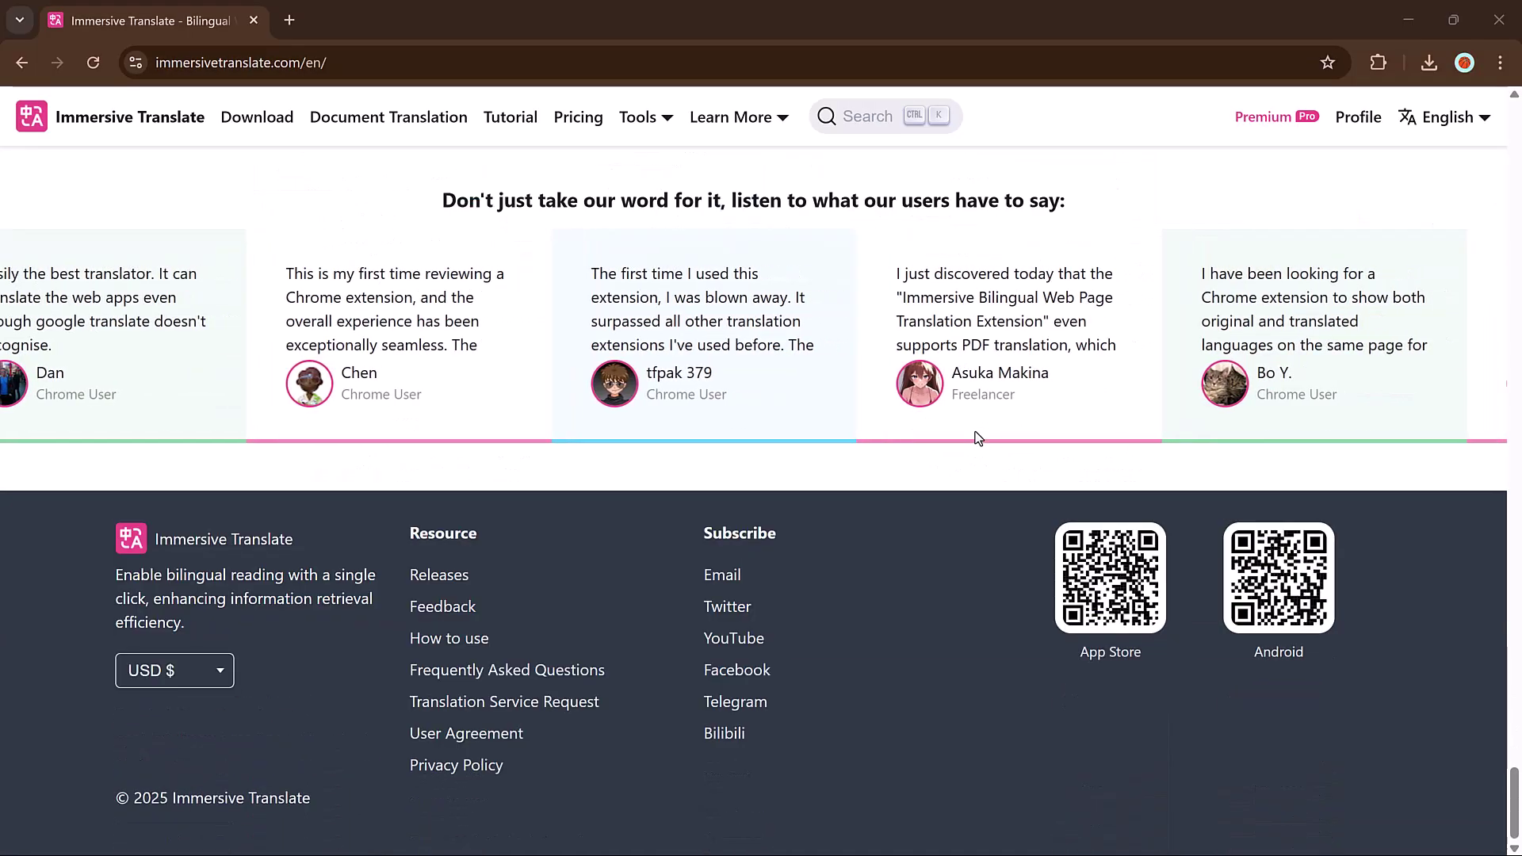
{"action": "scroll", "coordinate": [978, 438], "scroll_direction": "up", "scroll_amount": 3}
{"action": "scroll", "coordinate": [977, 438], "scroll_direction": "up", "scroll_amount": 4}
{"action": "scroll", "coordinate": [978, 438], "scroll_direction": "up", "scroll_amount": 6}
{"action": "scroll", "coordinate": [978, 438], "scroll_direction": "up", "scroll_amount": 2}
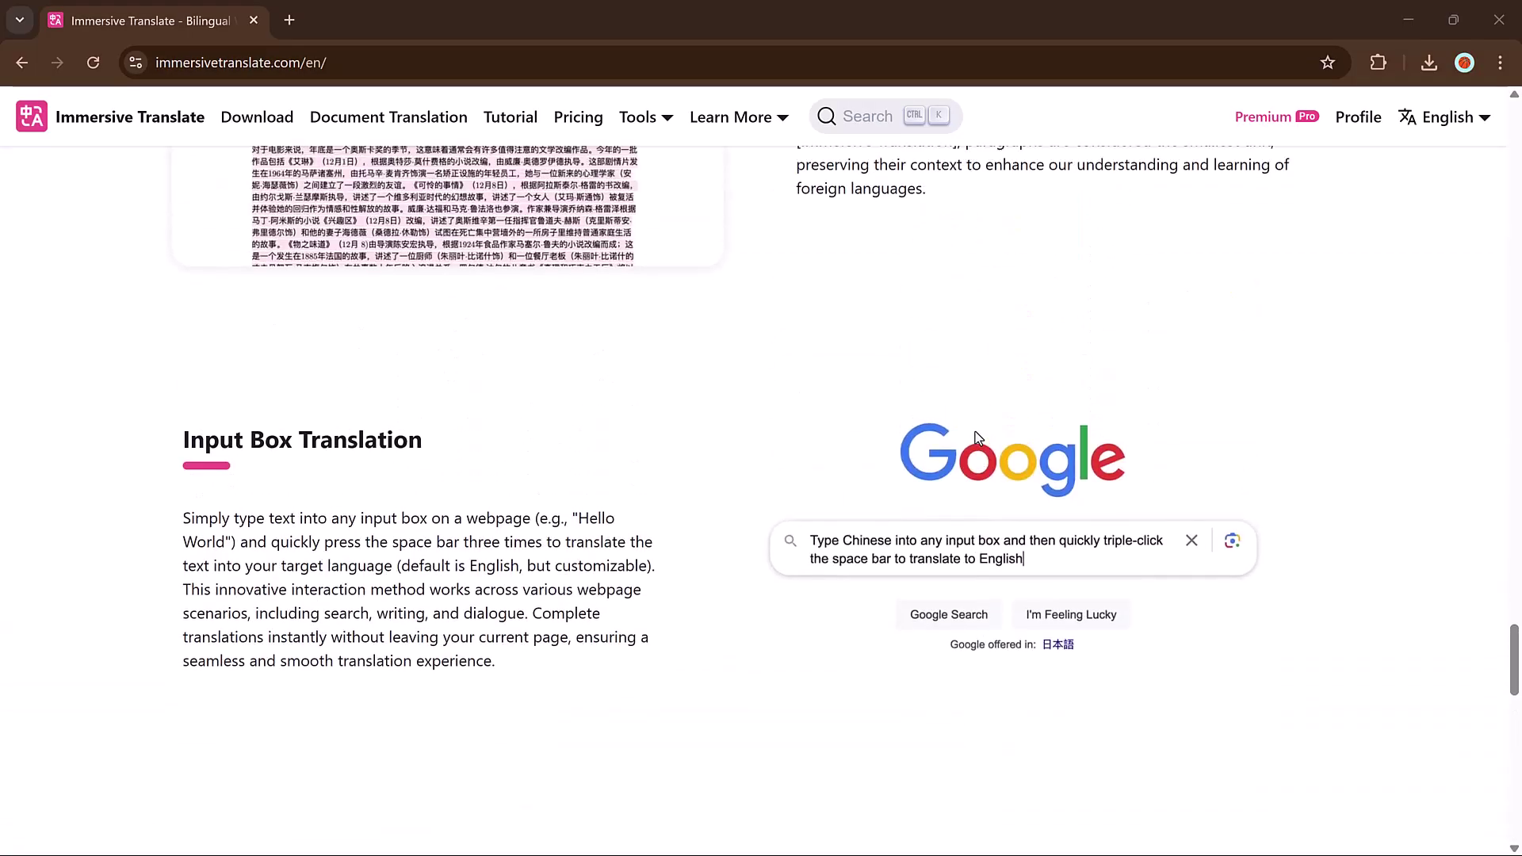
{"action": "scroll", "coordinate": [975, 436], "scroll_direction": "up", "scroll_amount": 6}
{"action": "scroll", "coordinate": [975, 435], "scroll_direction": "up", "scroll_amount": 2}
{"action": "scroll", "coordinate": [975, 436], "scroll_direction": "up", "scroll_amount": 1}
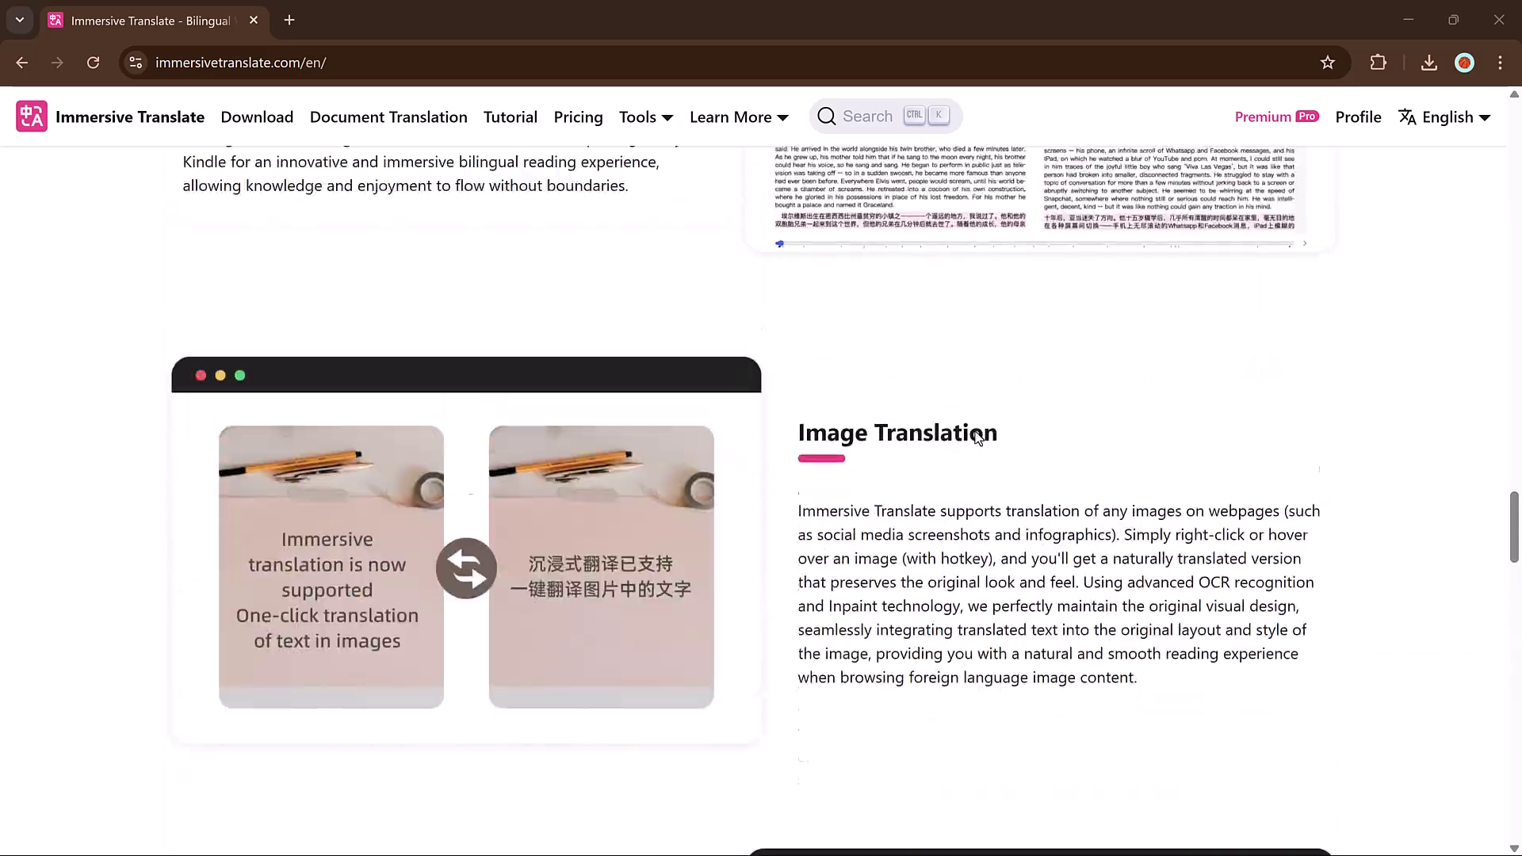
{"action": "scroll", "coordinate": [977, 439], "scroll_direction": "up", "scroll_amount": 7}
{"action": "scroll", "coordinate": [977, 438], "scroll_direction": "up", "scroll_amount": 6}
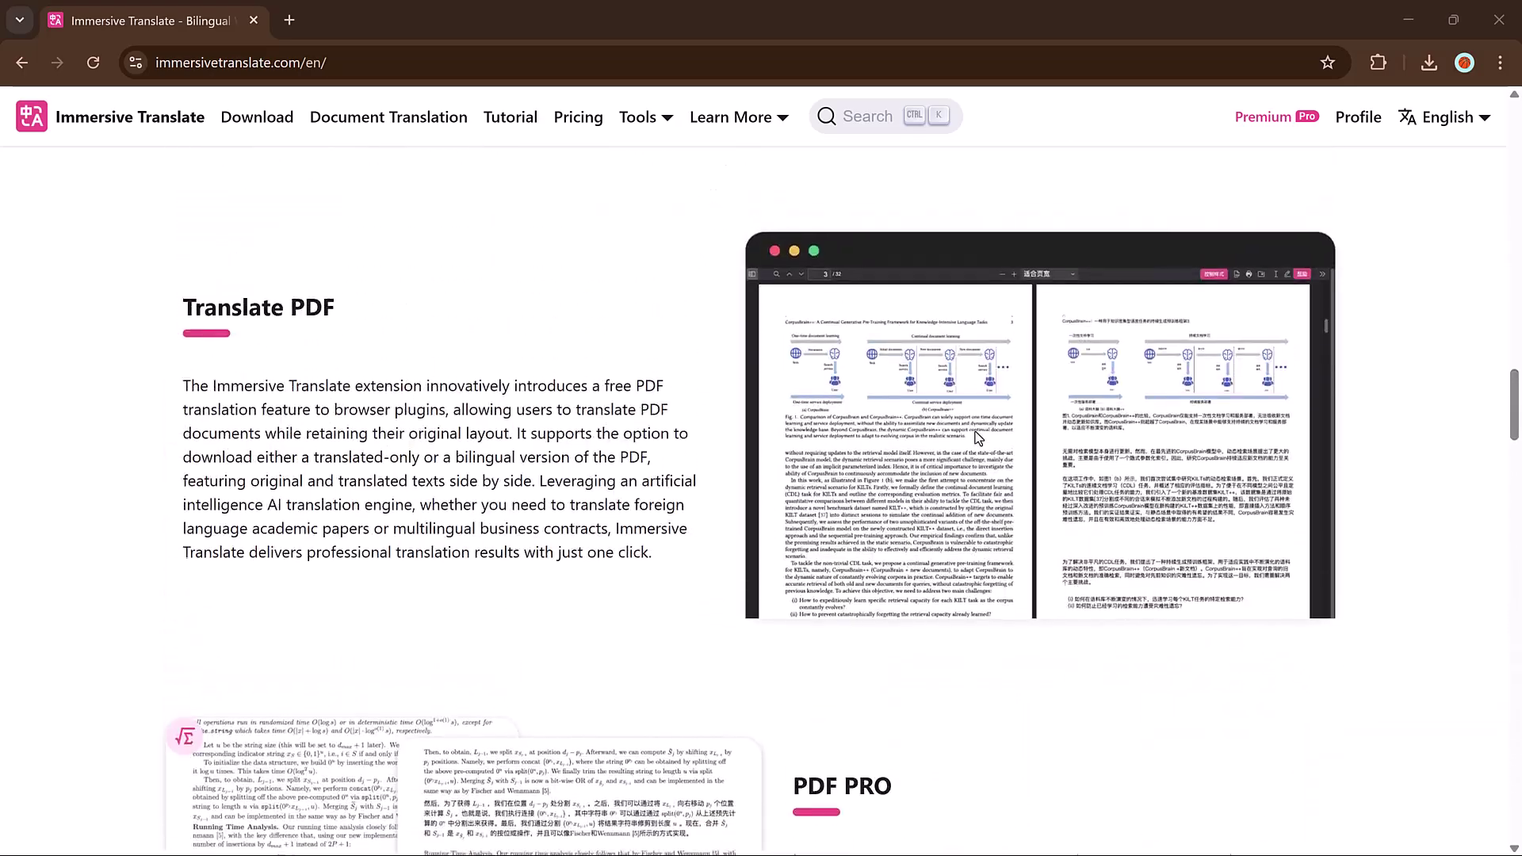
{"action": "scroll", "coordinate": [978, 438], "scroll_direction": "up", "scroll_amount": 5}
{"action": "scroll", "coordinate": [977, 438], "scroll_direction": "up", "scroll_amount": 6}
{"action": "scroll", "coordinate": [978, 438], "scroll_direction": "up", "scroll_amount": 2}
{"action": "scroll", "coordinate": [977, 438], "scroll_direction": "up", "scroll_amount": 2}
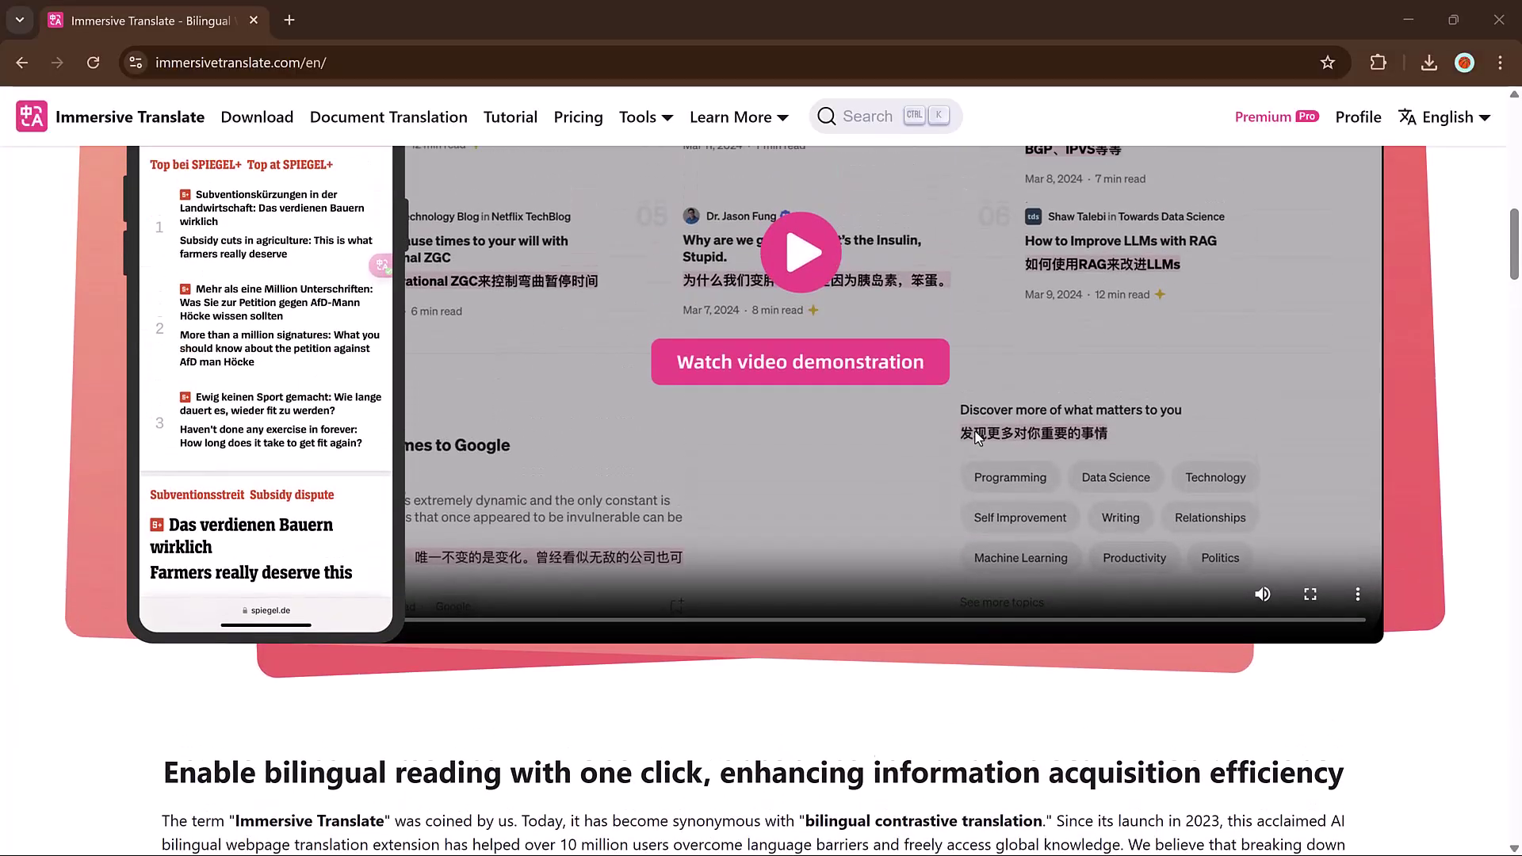
{"action": "scroll", "coordinate": [977, 438], "scroll_direction": "up", "scroll_amount": 3}
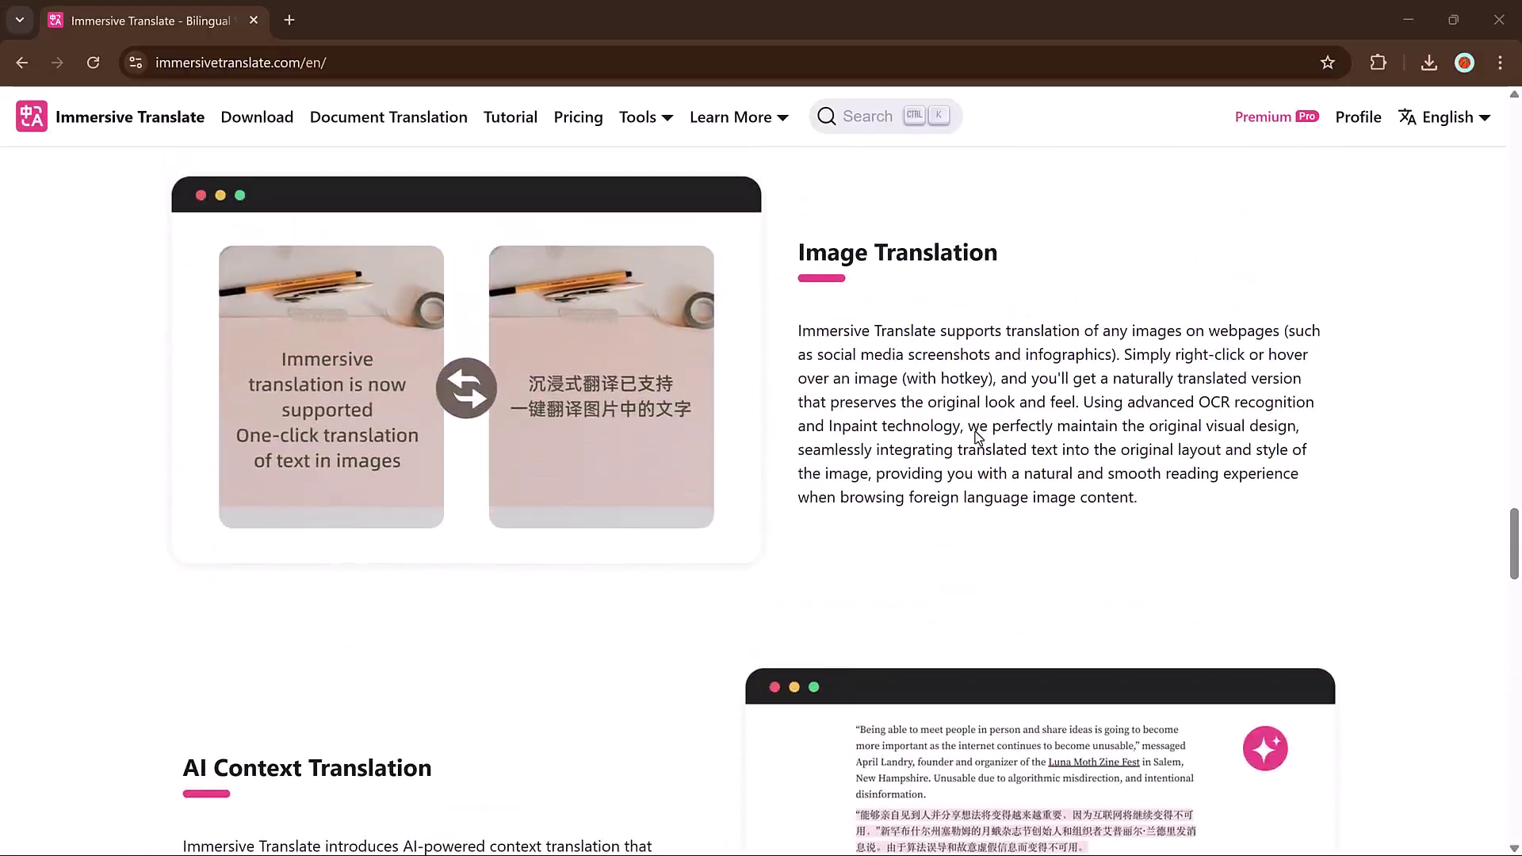
{"action": "scroll", "coordinate": [979, 438], "scroll_direction": "up", "scroll_amount": 4}
{"action": "scroll", "coordinate": [979, 438], "scroll_direction": "up", "scroll_amount": 5}
{"action": "scroll", "coordinate": [979, 438], "scroll_direction": "up", "scroll_amount": 1}
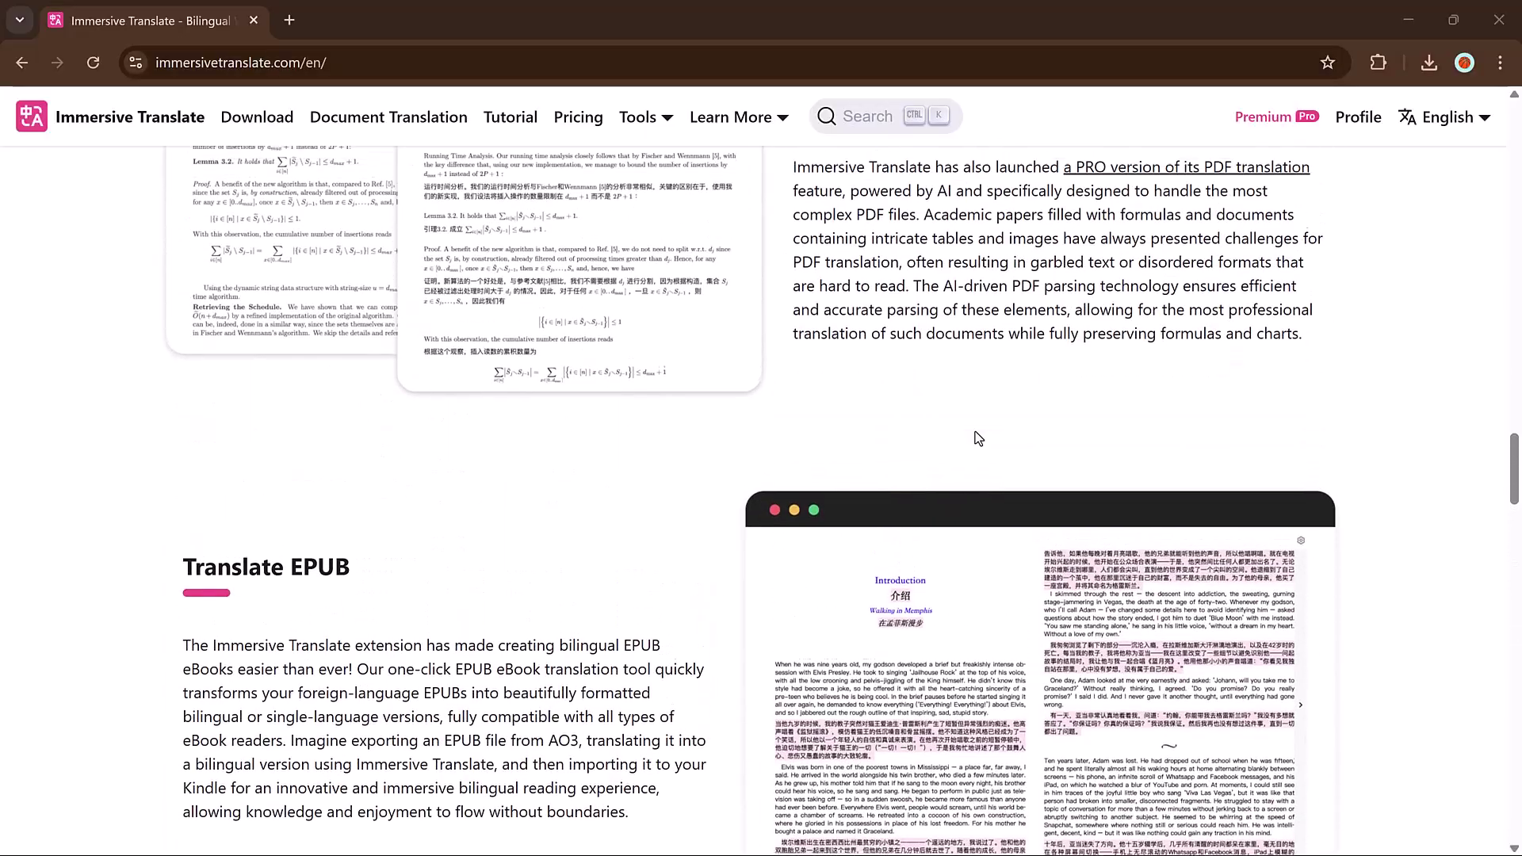
{"action": "scroll", "coordinate": [979, 438], "scroll_direction": "up", "scroll_amount": 5}
{"action": "scroll", "coordinate": [979, 439], "scroll_direction": "up", "scroll_amount": 3}
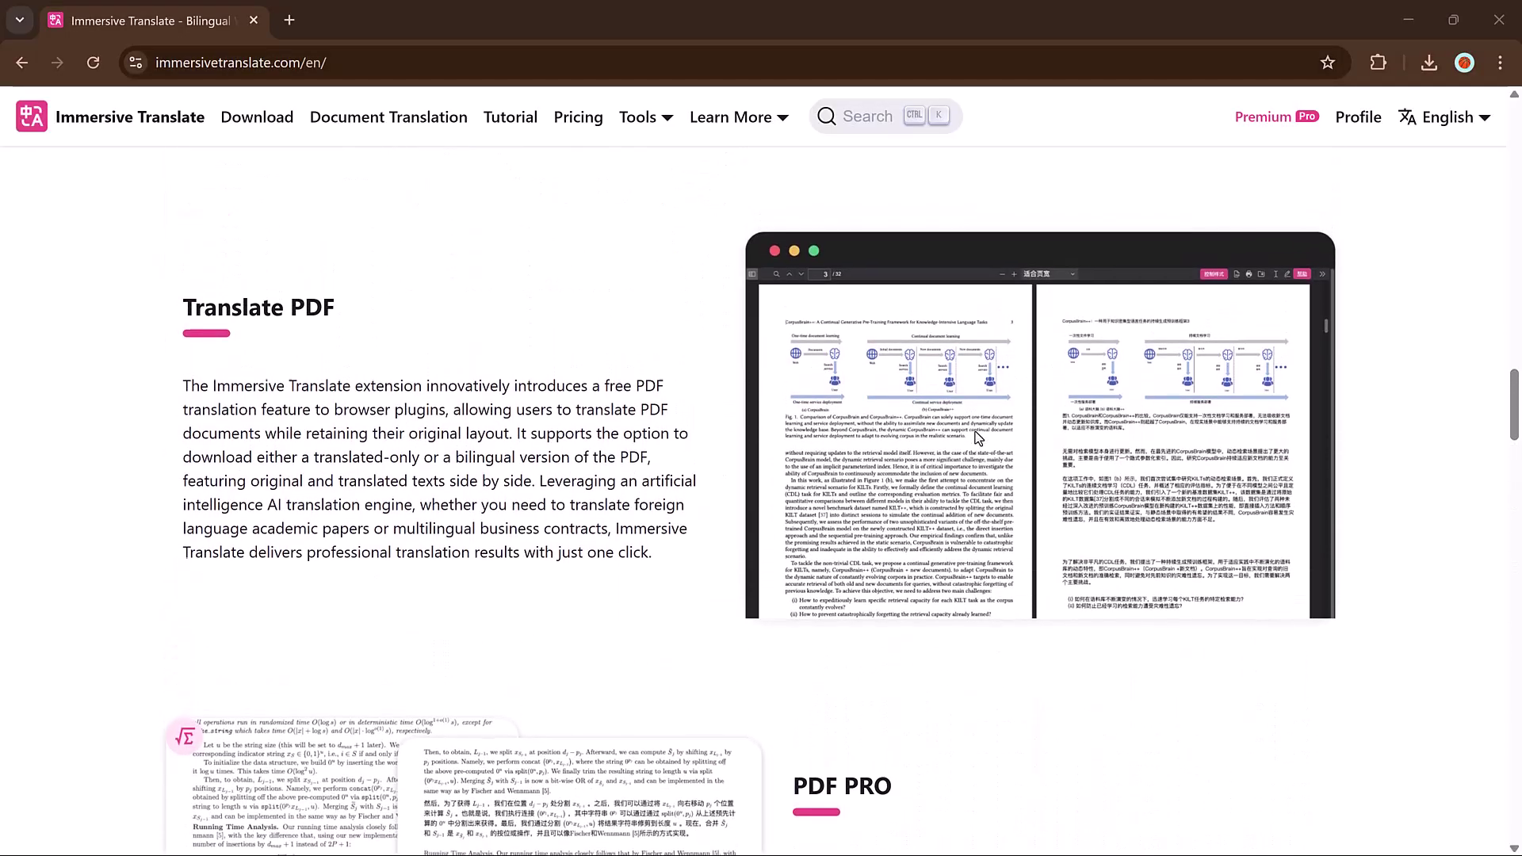
{"action": "scroll", "coordinate": [979, 438], "scroll_direction": "up", "scroll_amount": 4}
{"action": "scroll", "coordinate": [979, 438], "scroll_direction": "up", "scroll_amount": 6}
{"action": "scroll", "coordinate": [979, 439], "scroll_direction": "up", "scroll_amount": 6}
{"action": "scroll", "coordinate": [979, 439], "scroll_direction": "up", "scroll_amount": 1}
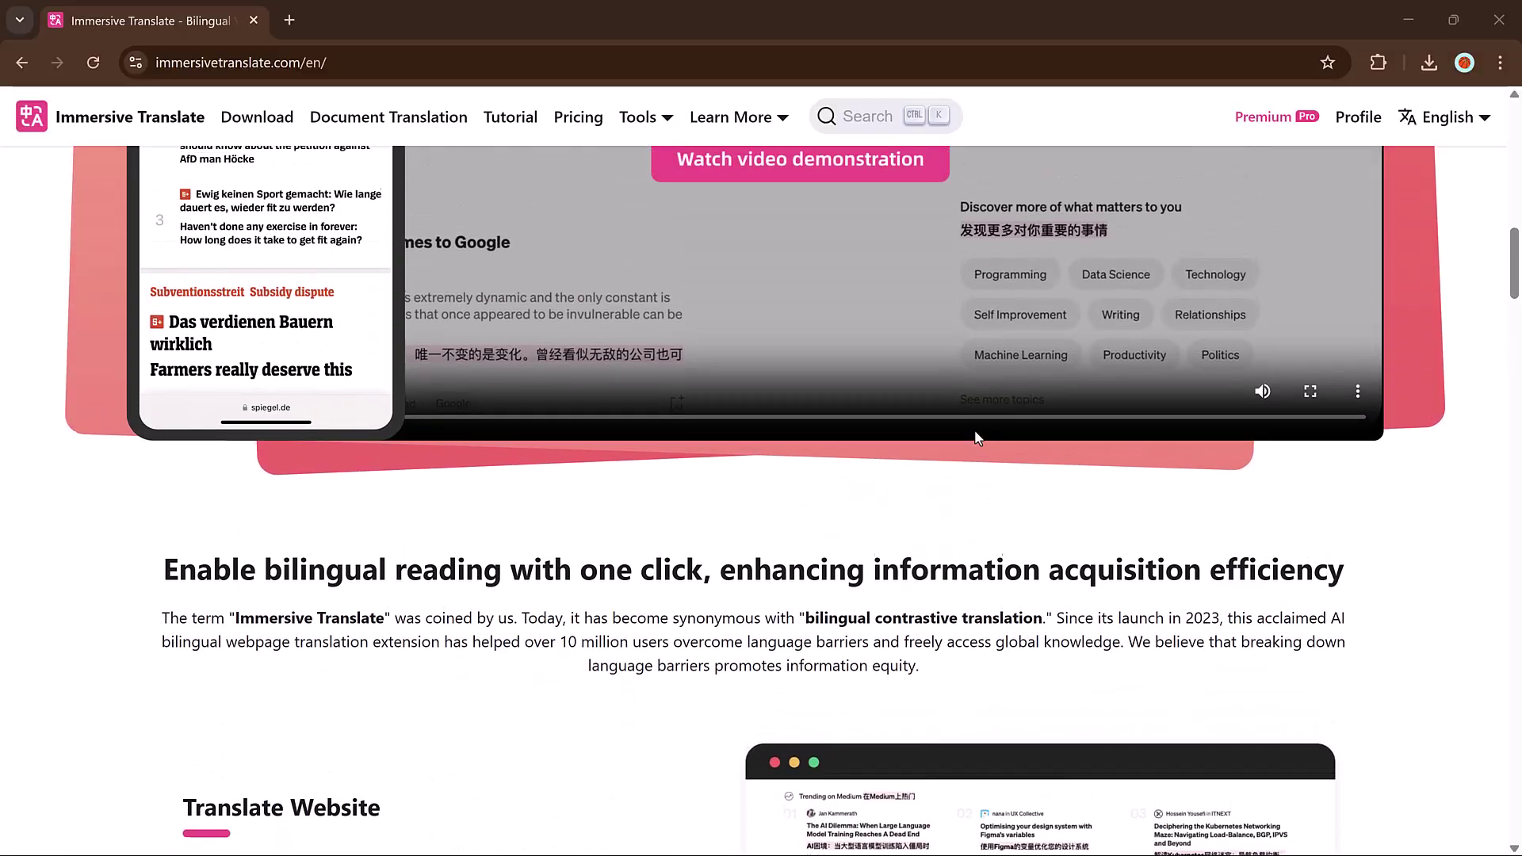
{"action": "scroll", "coordinate": [977, 438], "scroll_direction": "up", "scroll_amount": 1}
{"action": "scroll", "coordinate": [977, 439], "scroll_direction": "up", "scroll_amount": 2}
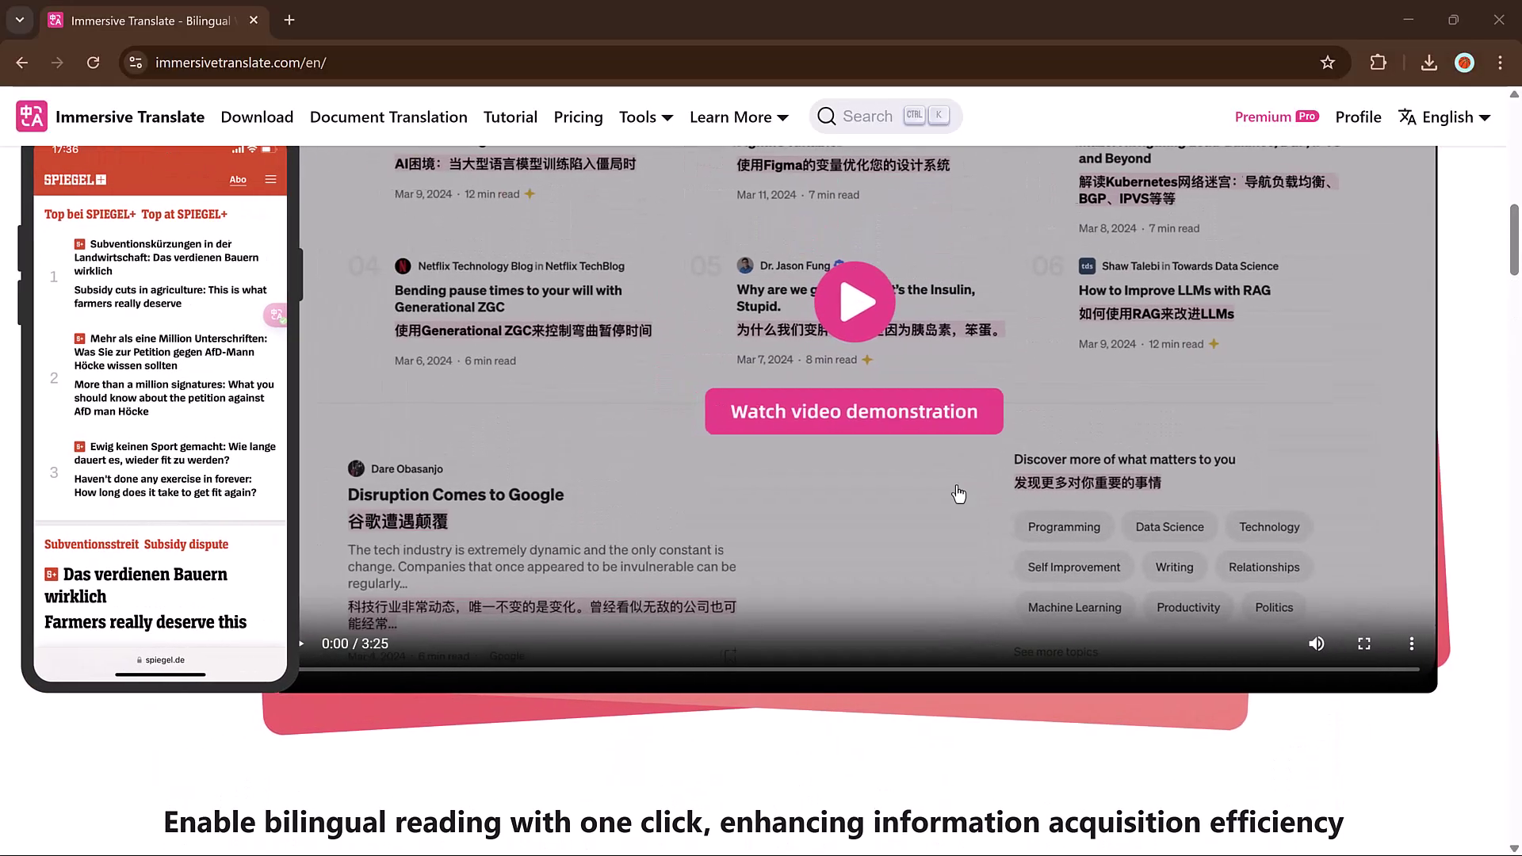
{"action": "scroll", "coordinate": [959, 494], "scroll_direction": "up", "scroll_amount": 2}
{"action": "scroll", "coordinate": [958, 494], "scroll_direction": "up", "scroll_amount": 1}
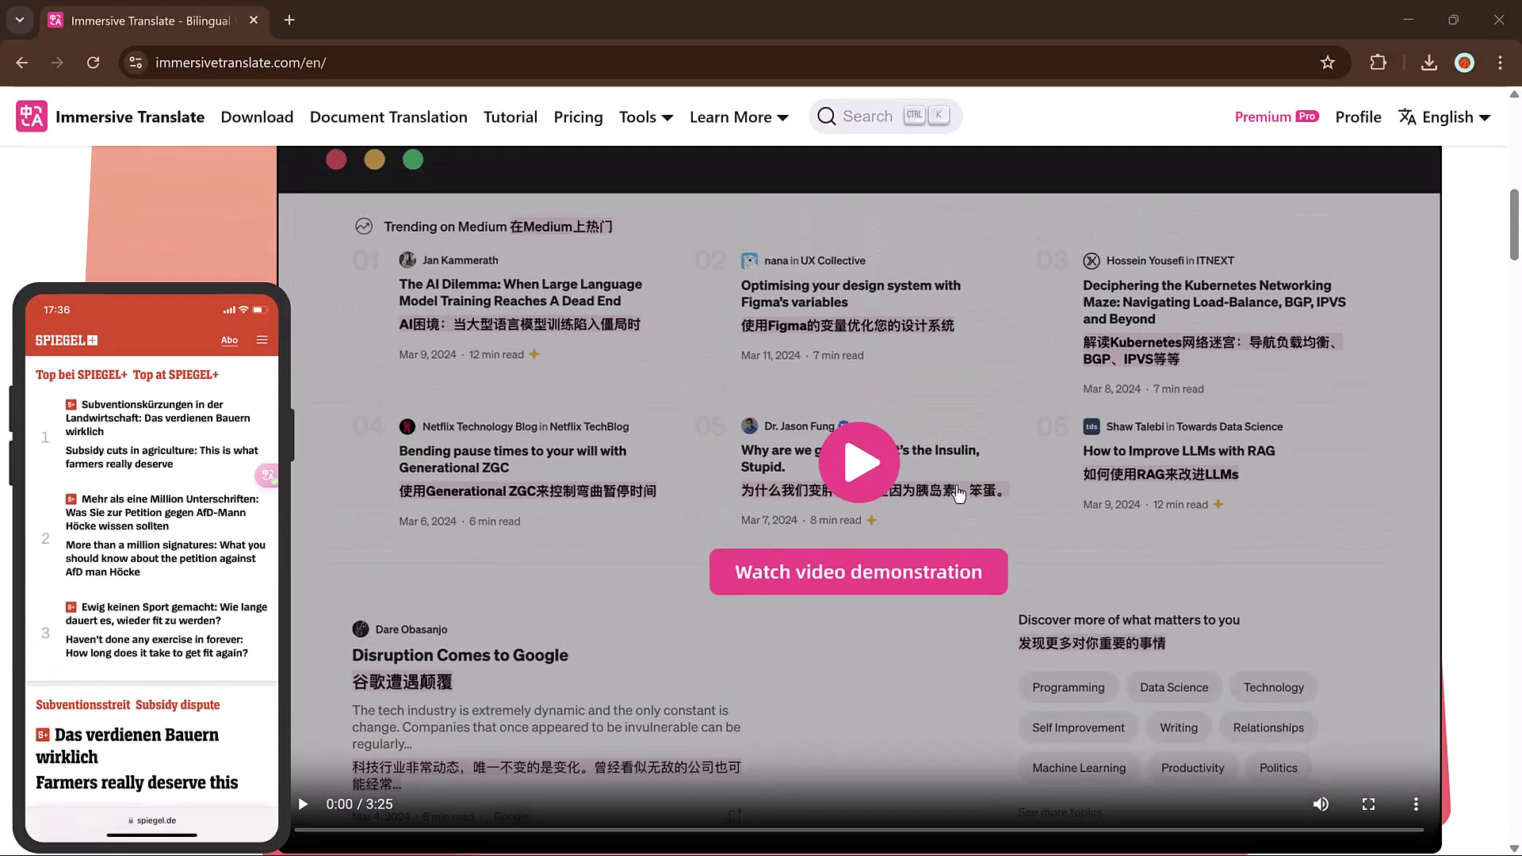
Play the bilingual reading demo video and return up to the install-plugin buttons.
{"action": "left_click", "coordinate": [886, 483]}
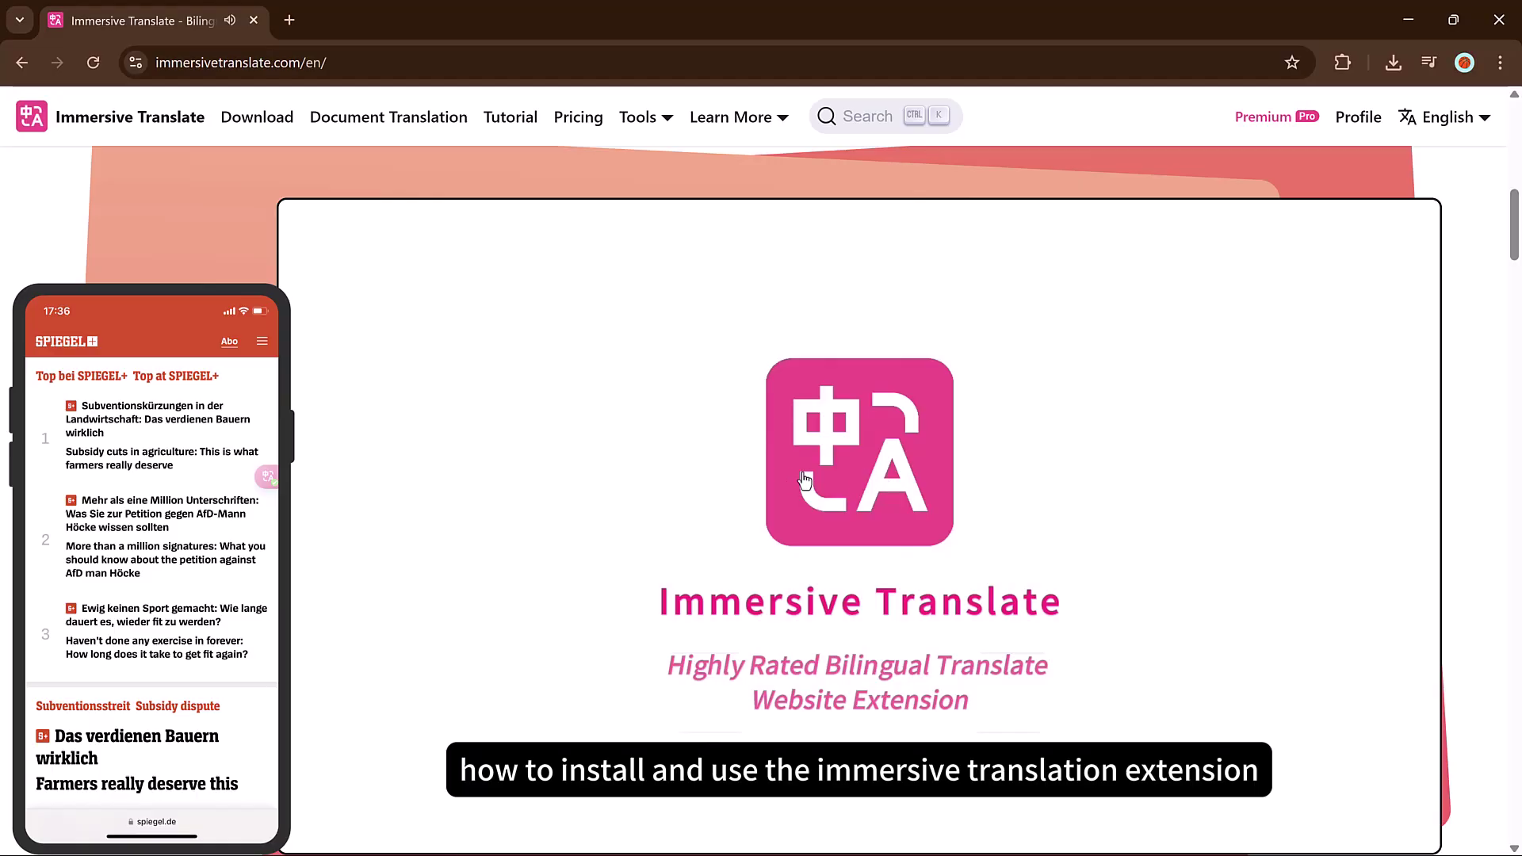
{"action": "scroll", "coordinate": [814, 492], "scroll_direction": "up", "scroll_amount": 4}
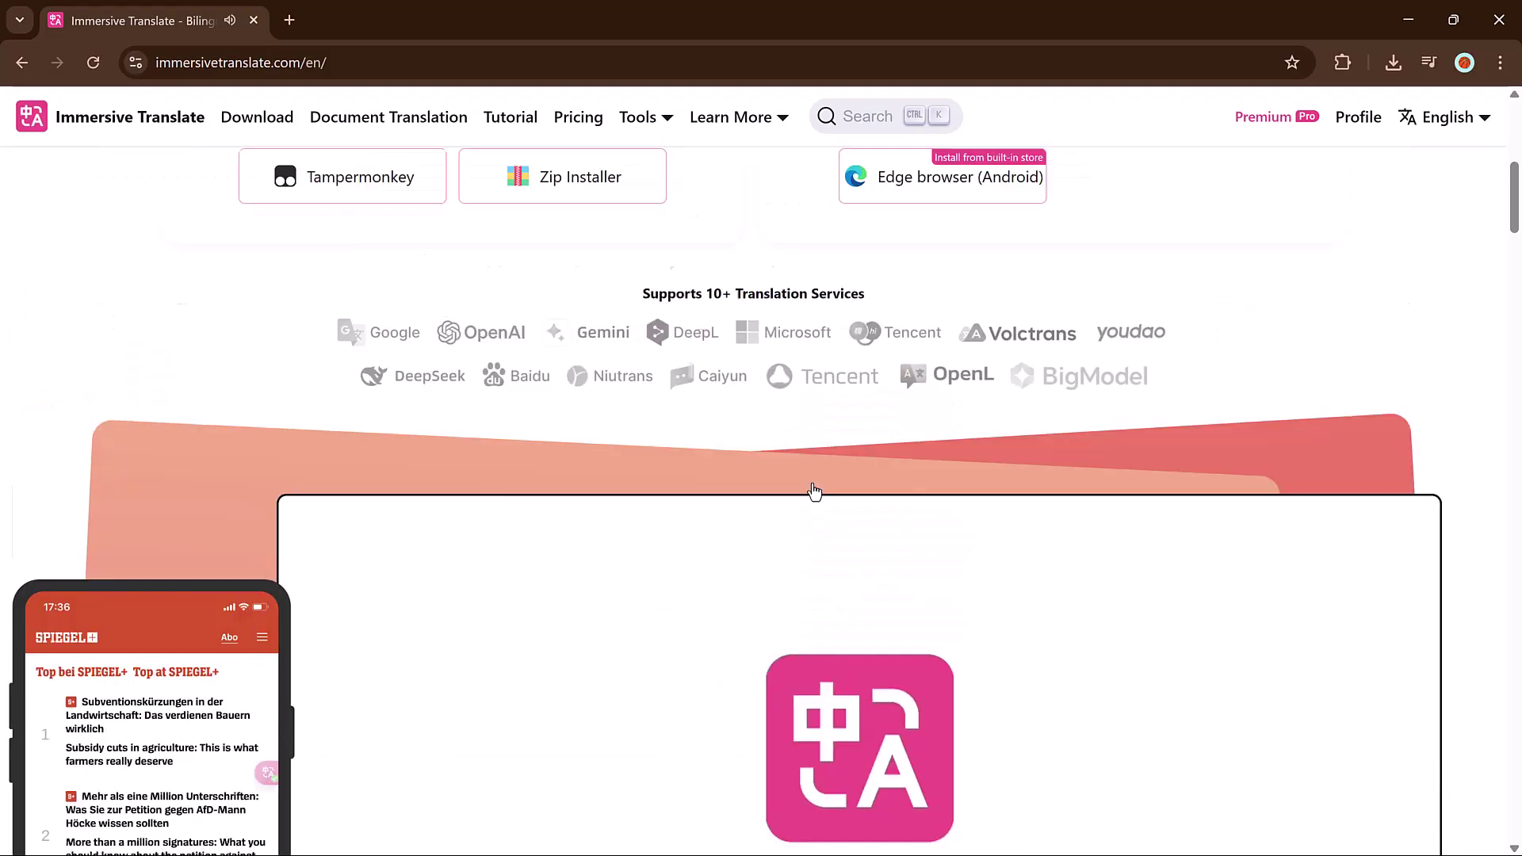
{"action": "scroll", "coordinate": [814, 492], "scroll_direction": "up", "scroll_amount": 2}
{"action": "scroll", "coordinate": [814, 491], "scroll_direction": "up", "scroll_amount": 4}
{"action": "scroll", "coordinate": [814, 491], "scroll_direction": "up", "scroll_amount": 2}
{"action": "scroll", "coordinate": [814, 491], "scroll_direction": "down", "scroll_amount": 1}
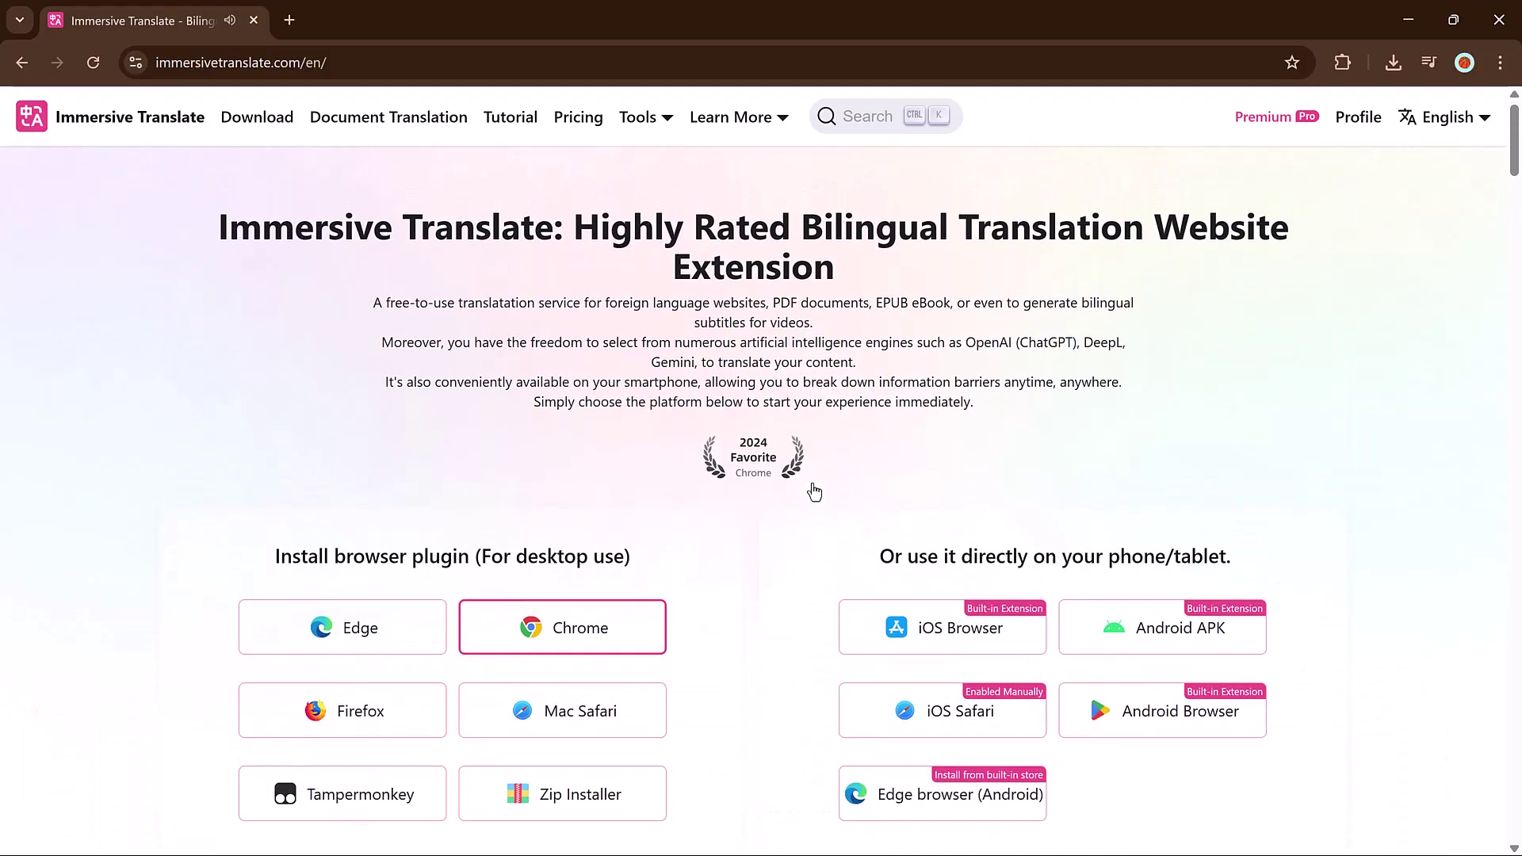
{"action": "scroll", "coordinate": [814, 492], "scroll_direction": "down", "scroll_amount": 1}
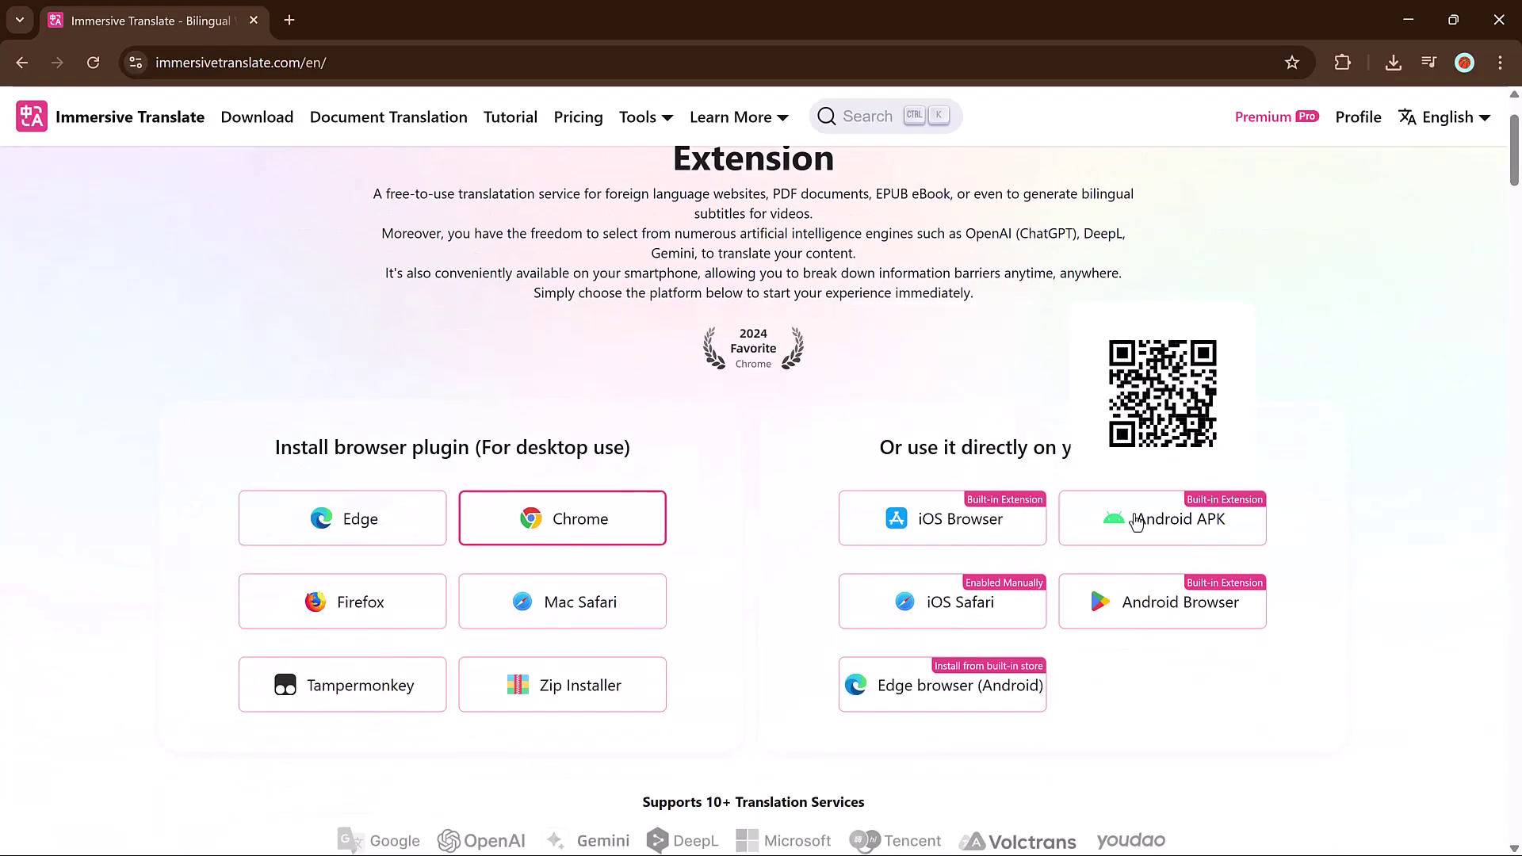
{"action": "mouse_move", "coordinate": [942, 626]}
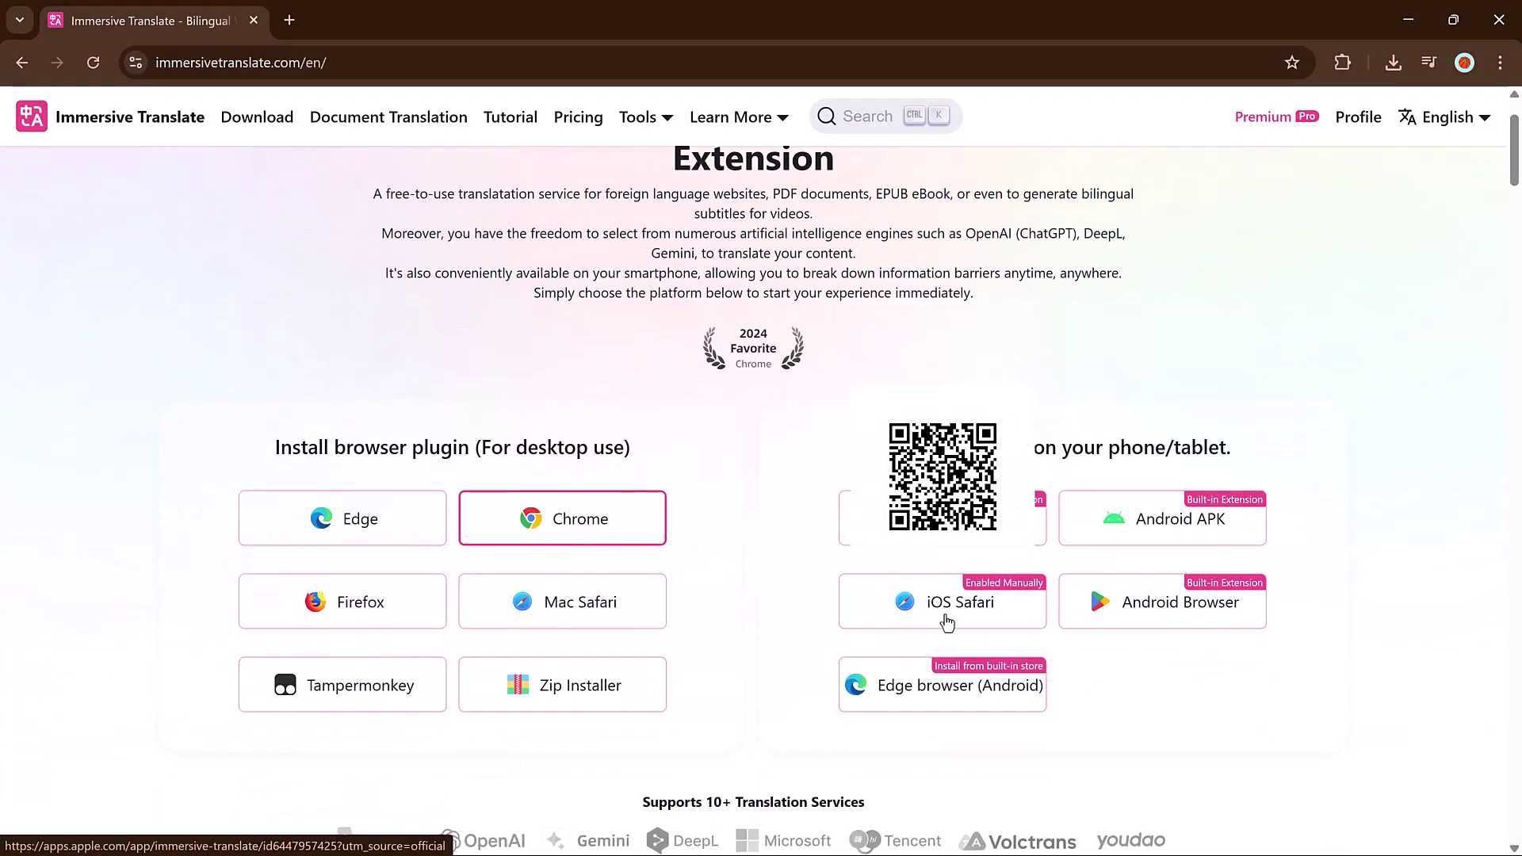
{"action": "mouse_move", "coordinate": [942, 685]}
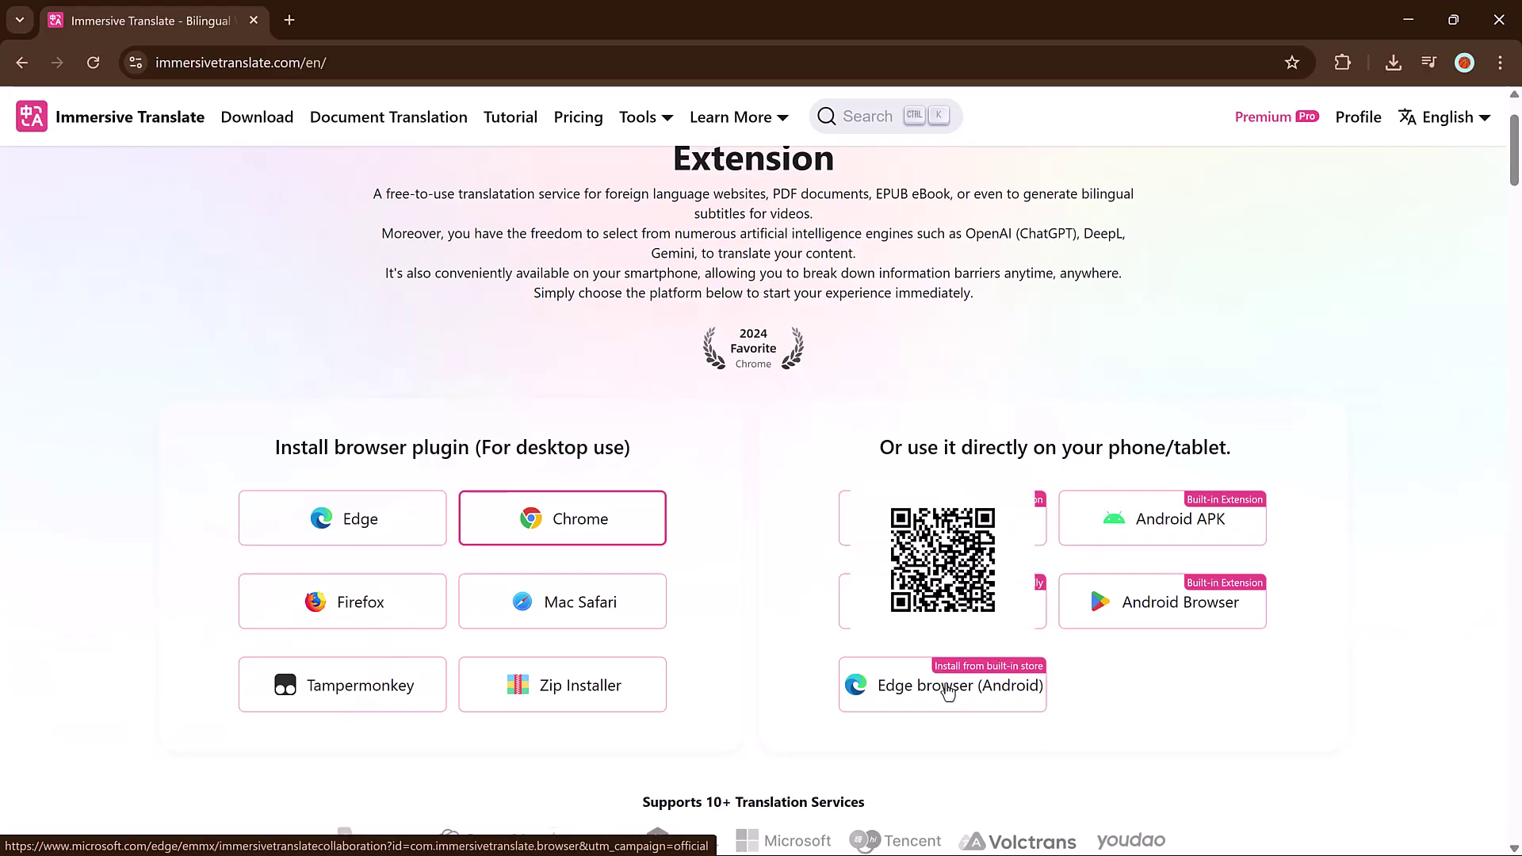
{"action": "scroll", "coordinate": [948, 689], "scroll_direction": "up", "scroll_amount": 1}
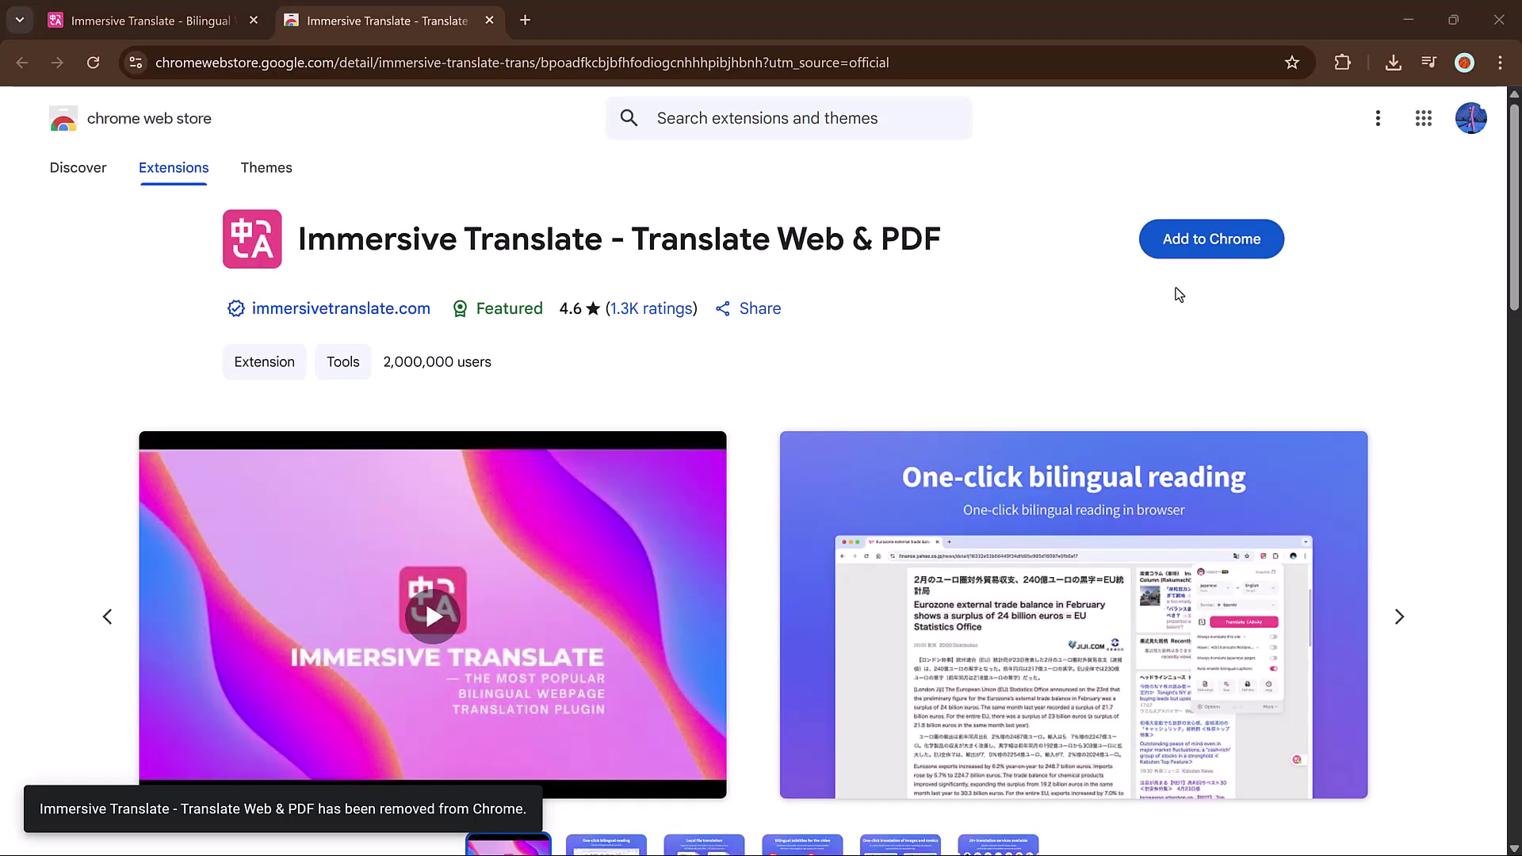
Add Immersive Translate to Chrome and pin it to the toolbar.
{"action": "left_click", "coordinate": [1192, 242]}
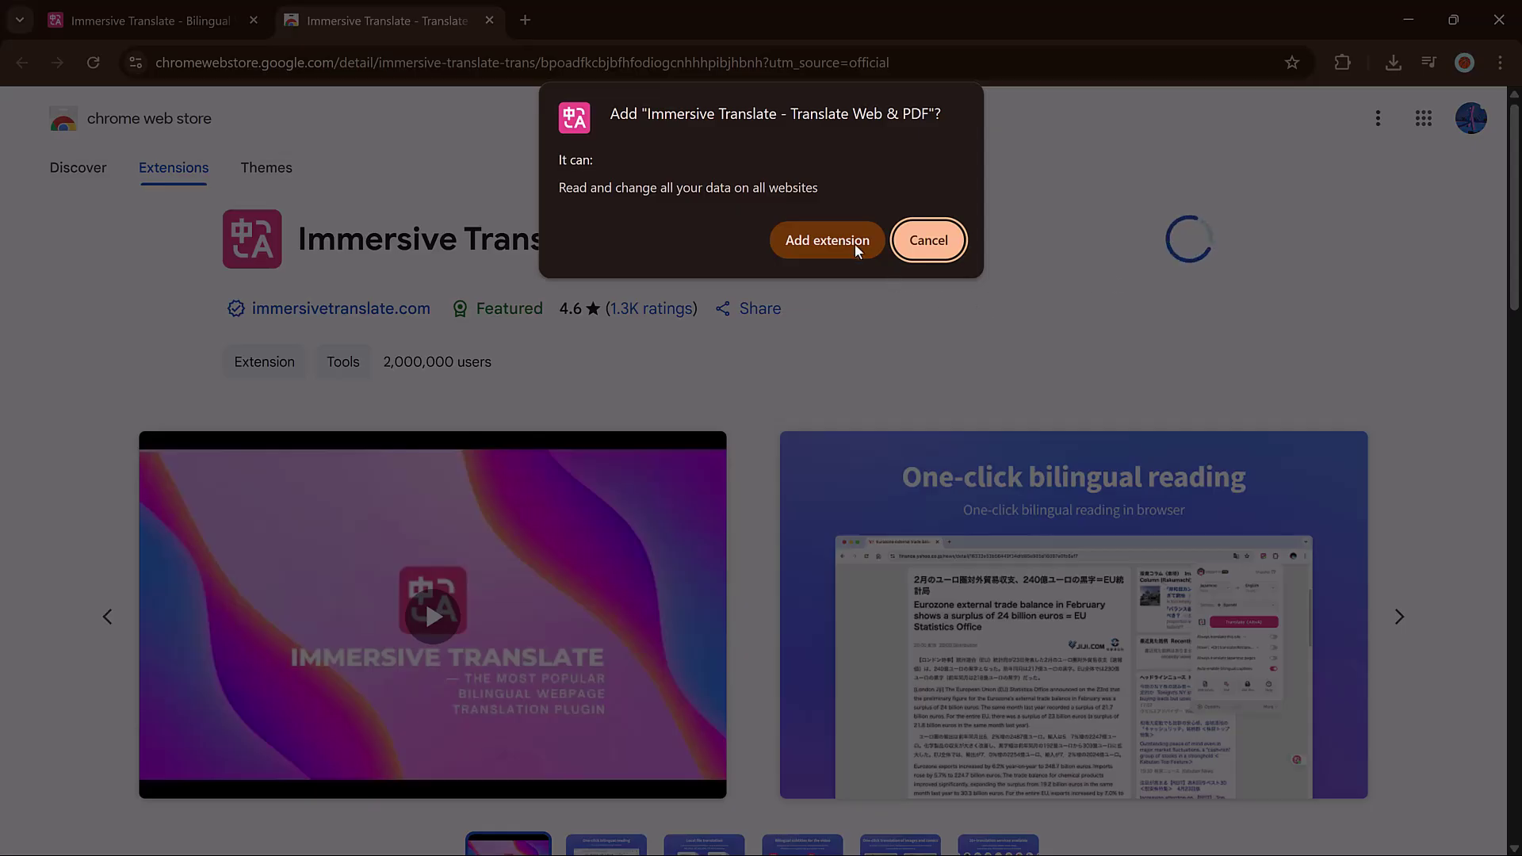
{"action": "left_click", "coordinate": [854, 249]}
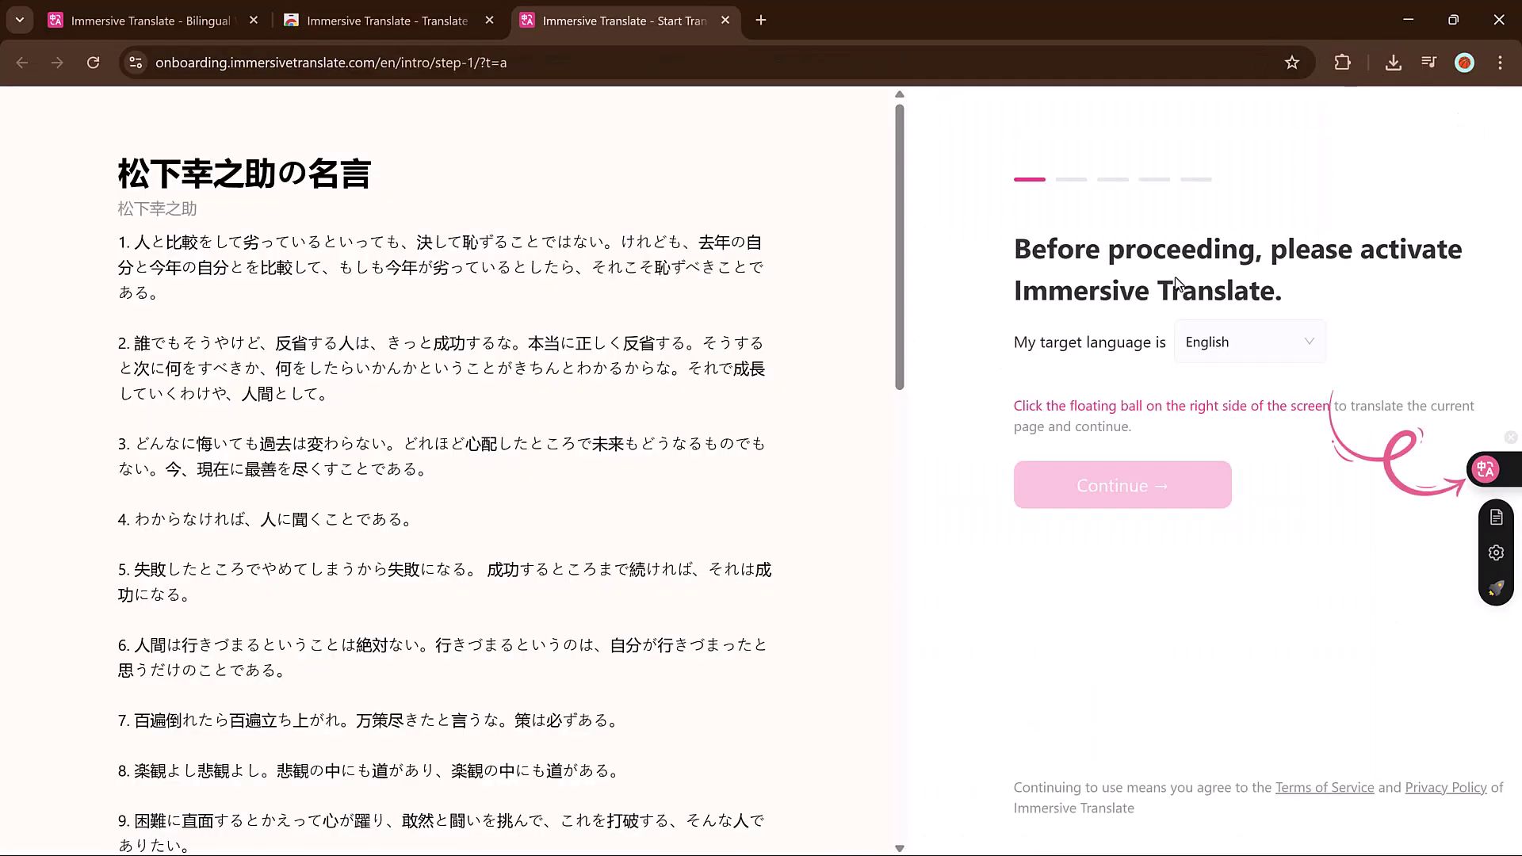
{"action": "left_click", "coordinate": [1343, 63]}
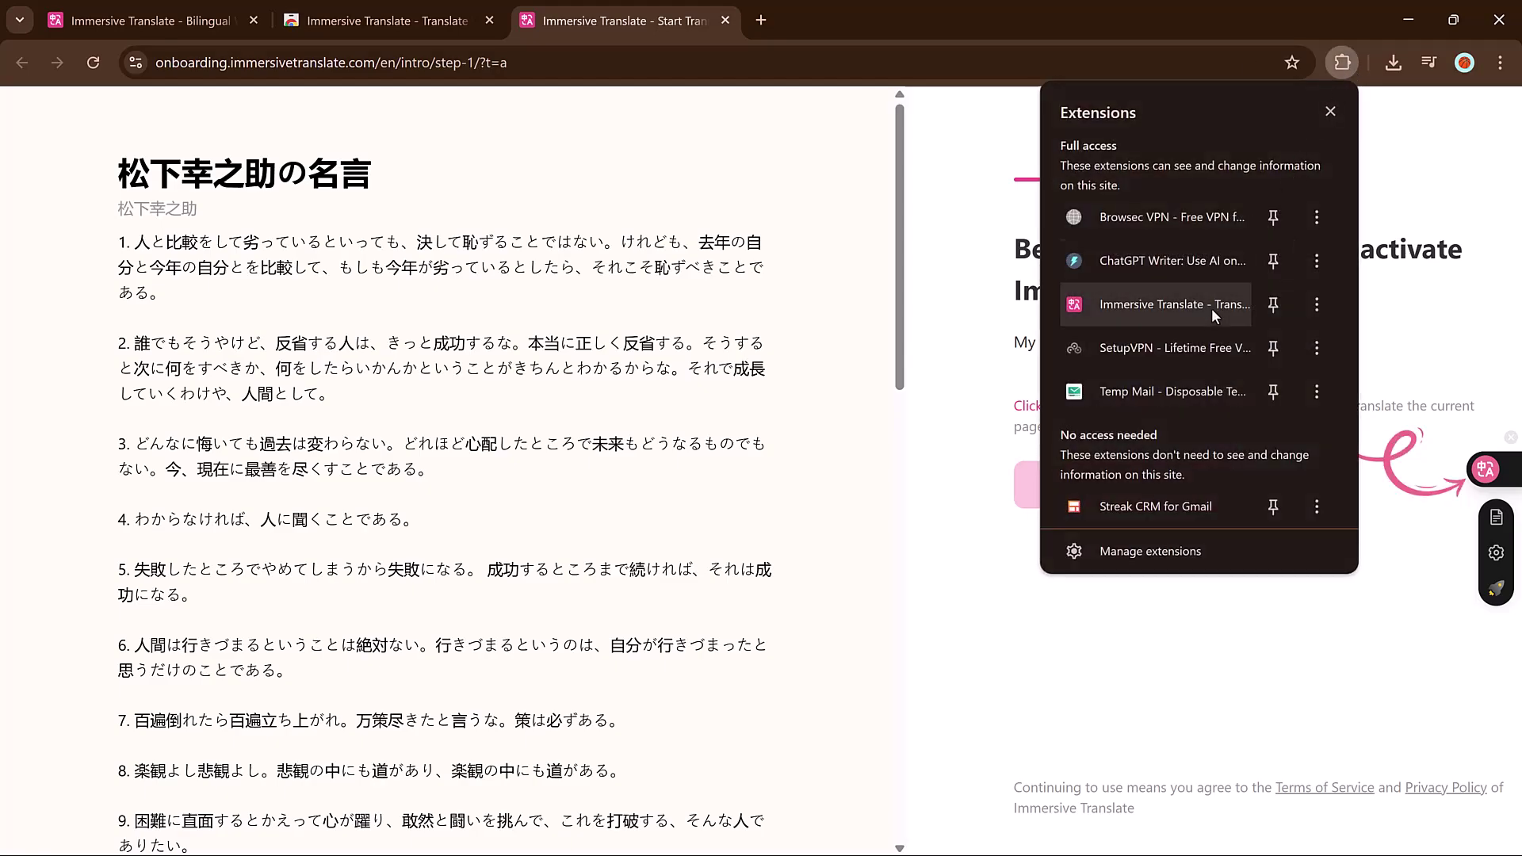
{"action": "left_click", "coordinate": [1270, 307]}
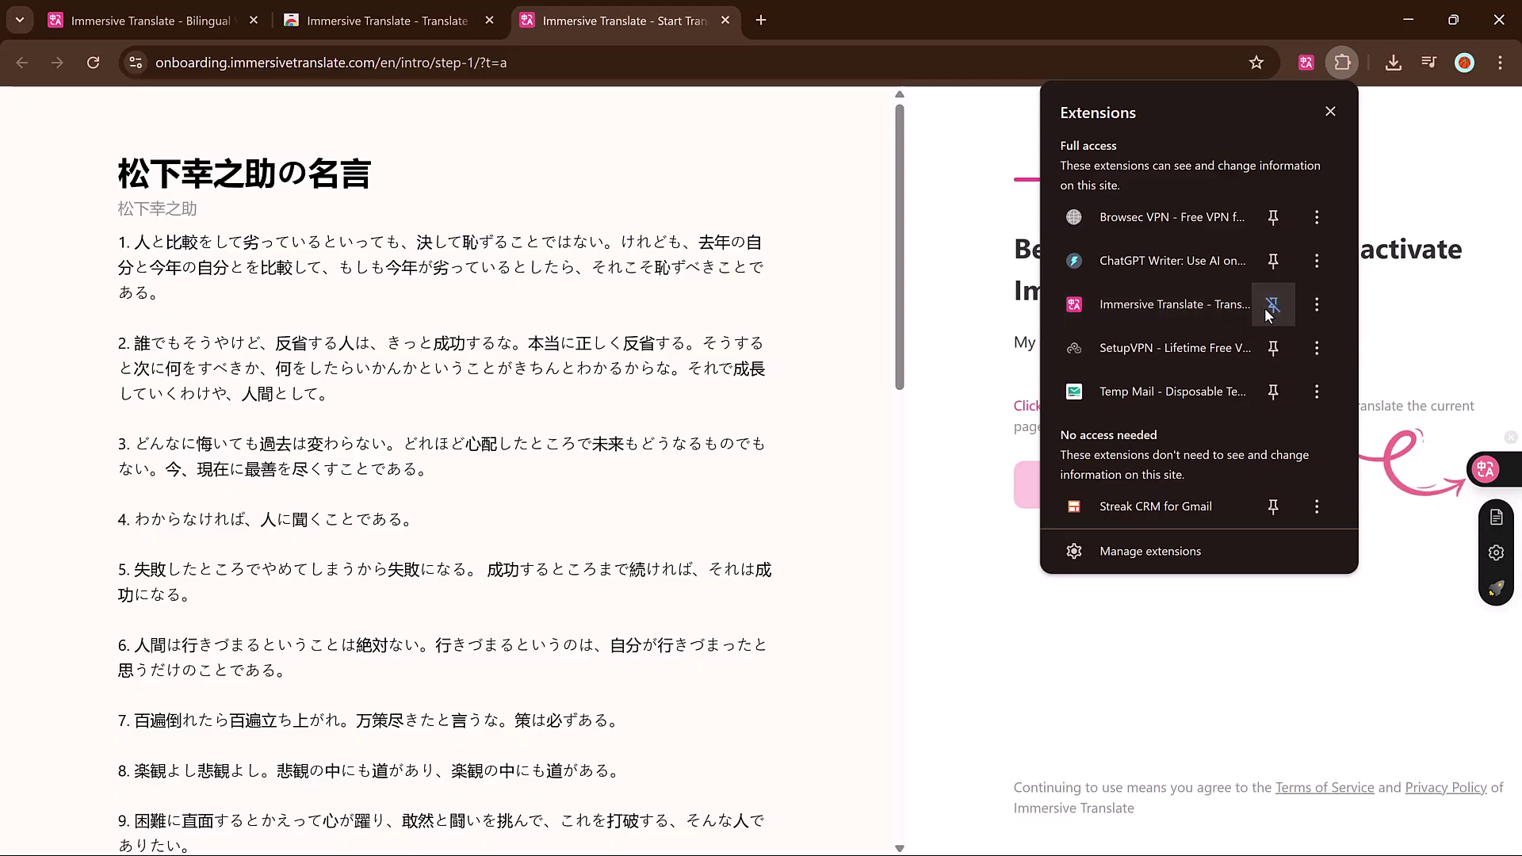
{"action": "left_click", "coordinate": [957, 377]}
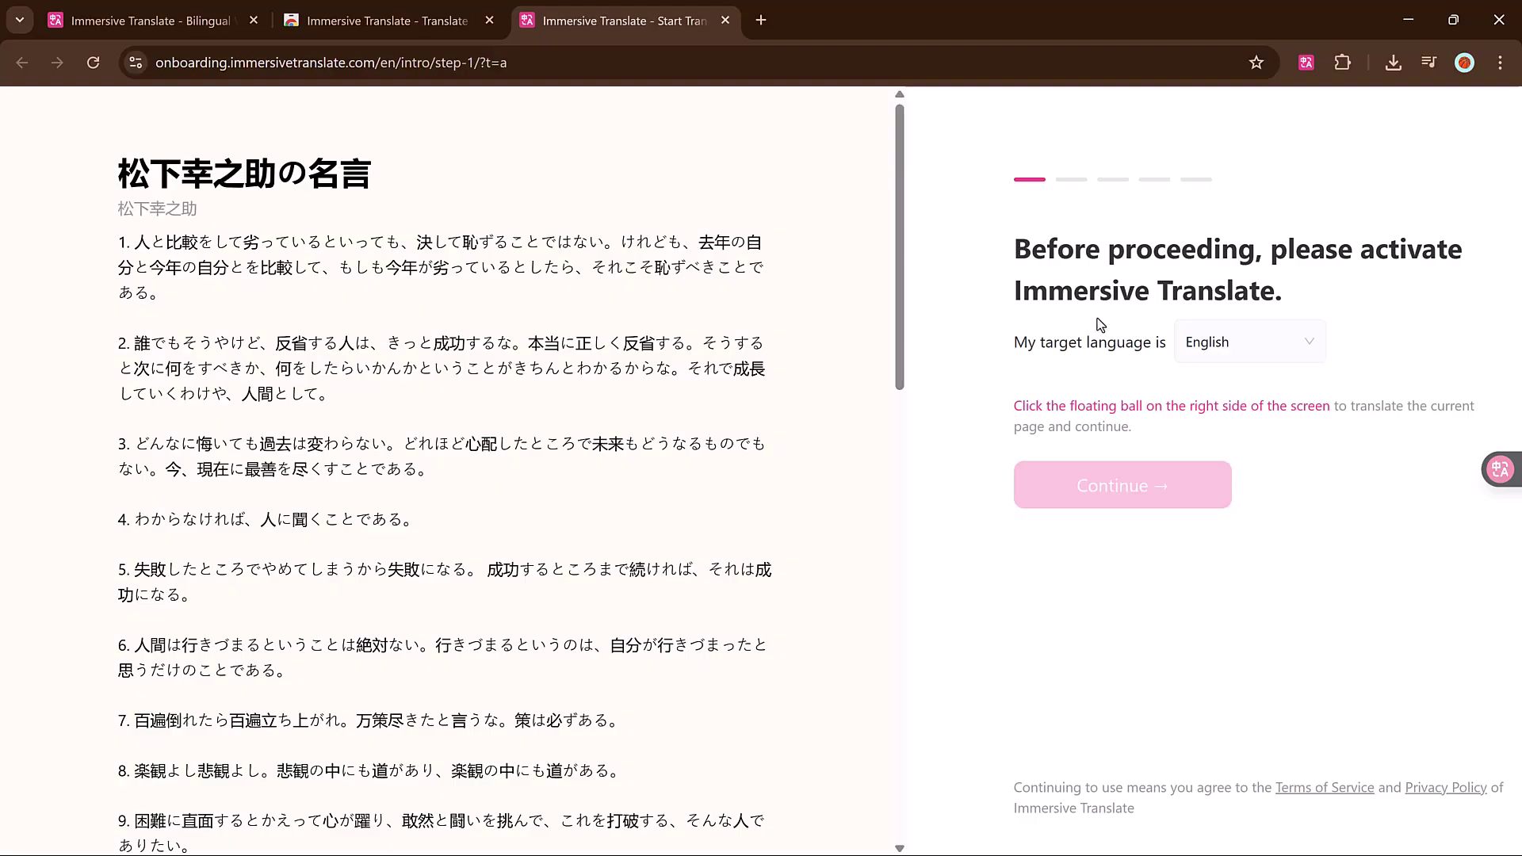
Keep English as the target language and translate the sample quotes bilingually.
{"action": "left_click", "coordinate": [1218, 342]}
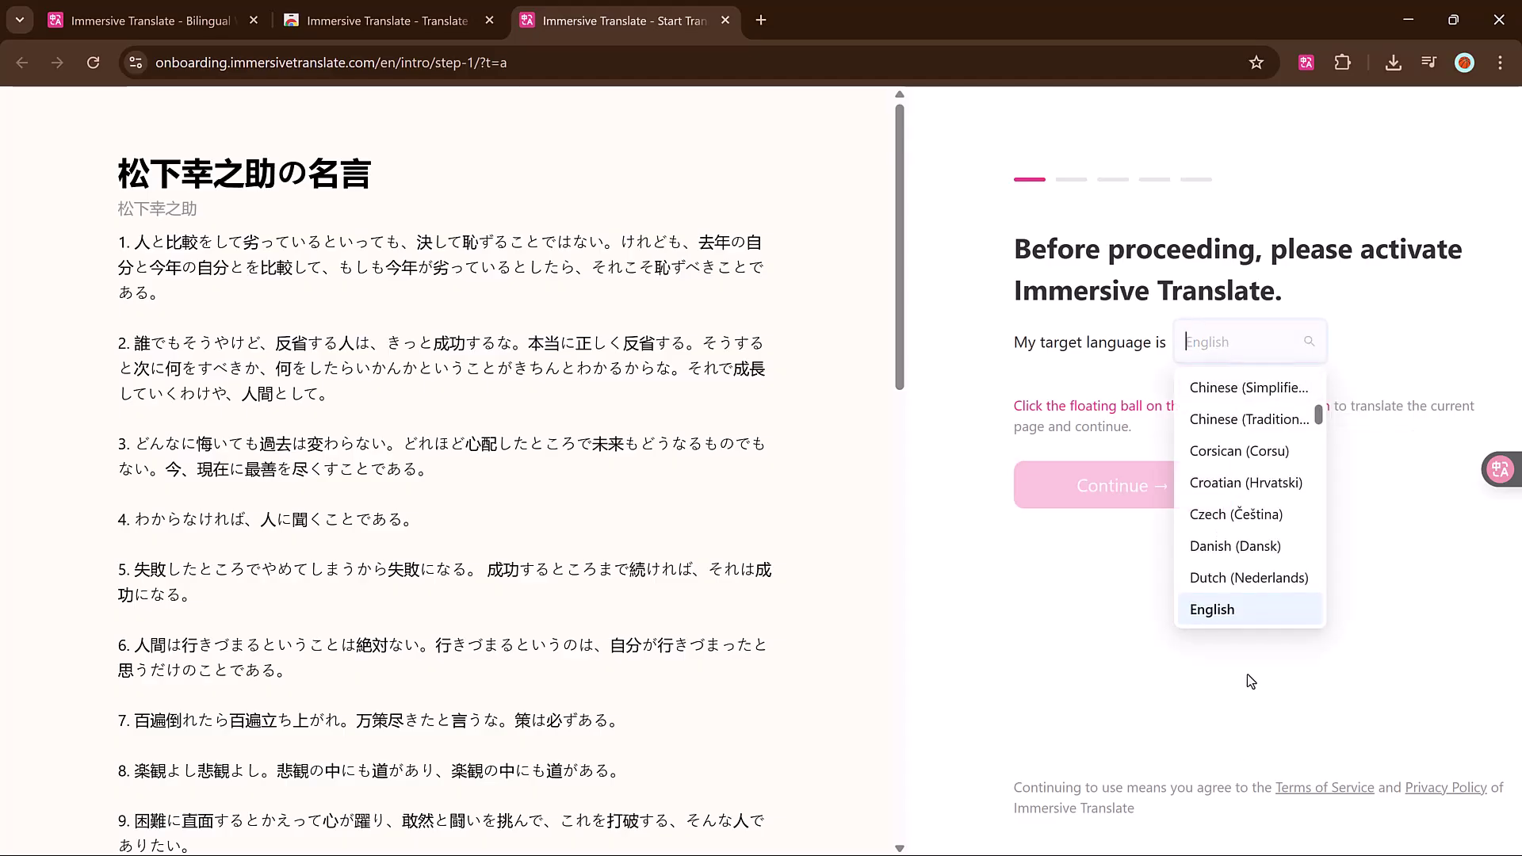
{"action": "left_click", "coordinate": [1225, 615]}
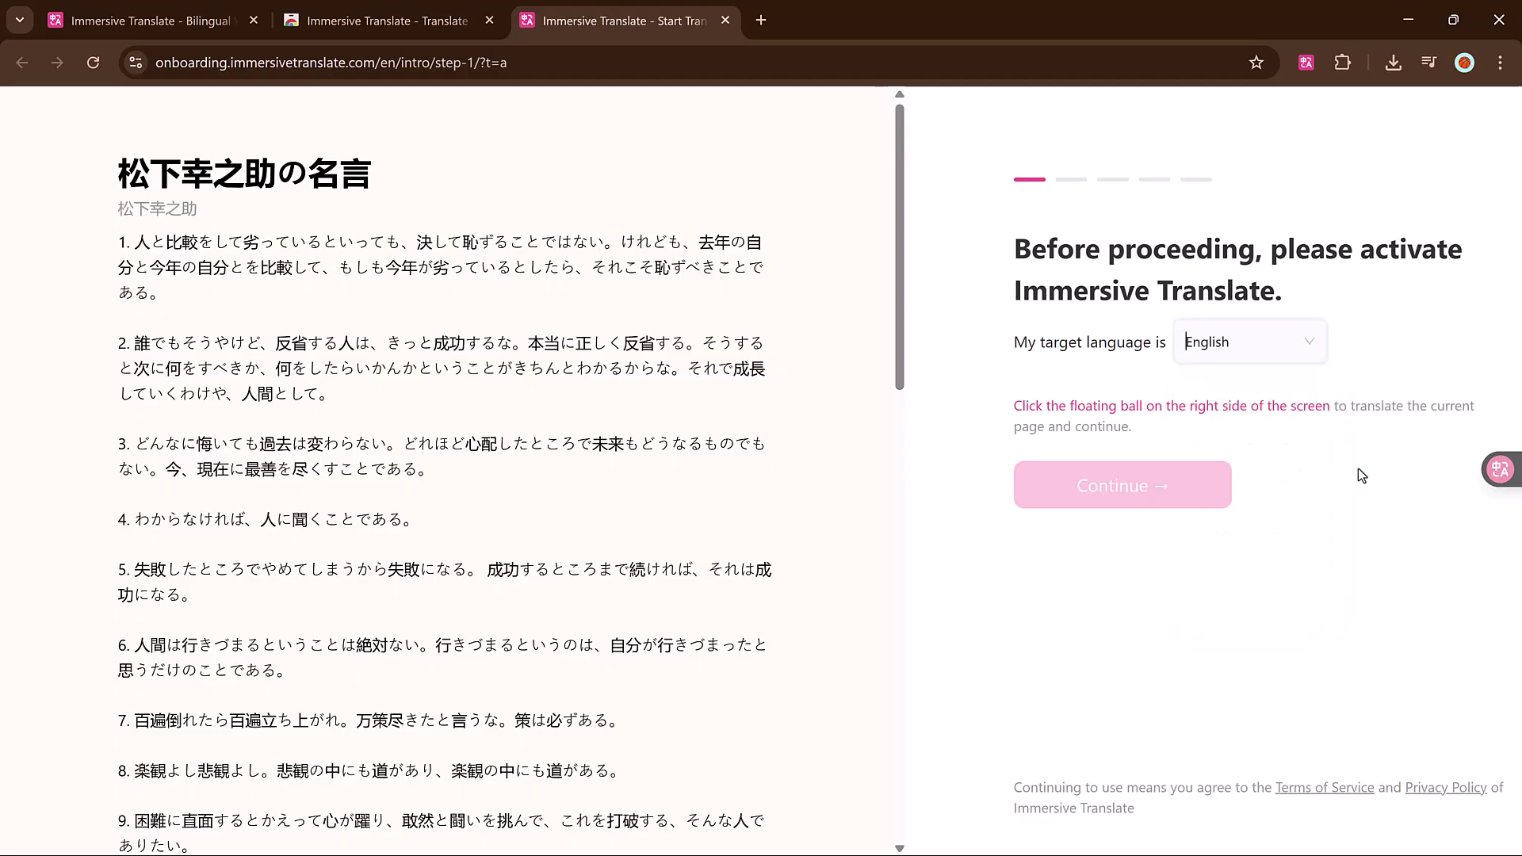
{"action": "left_click", "coordinate": [1499, 470]}
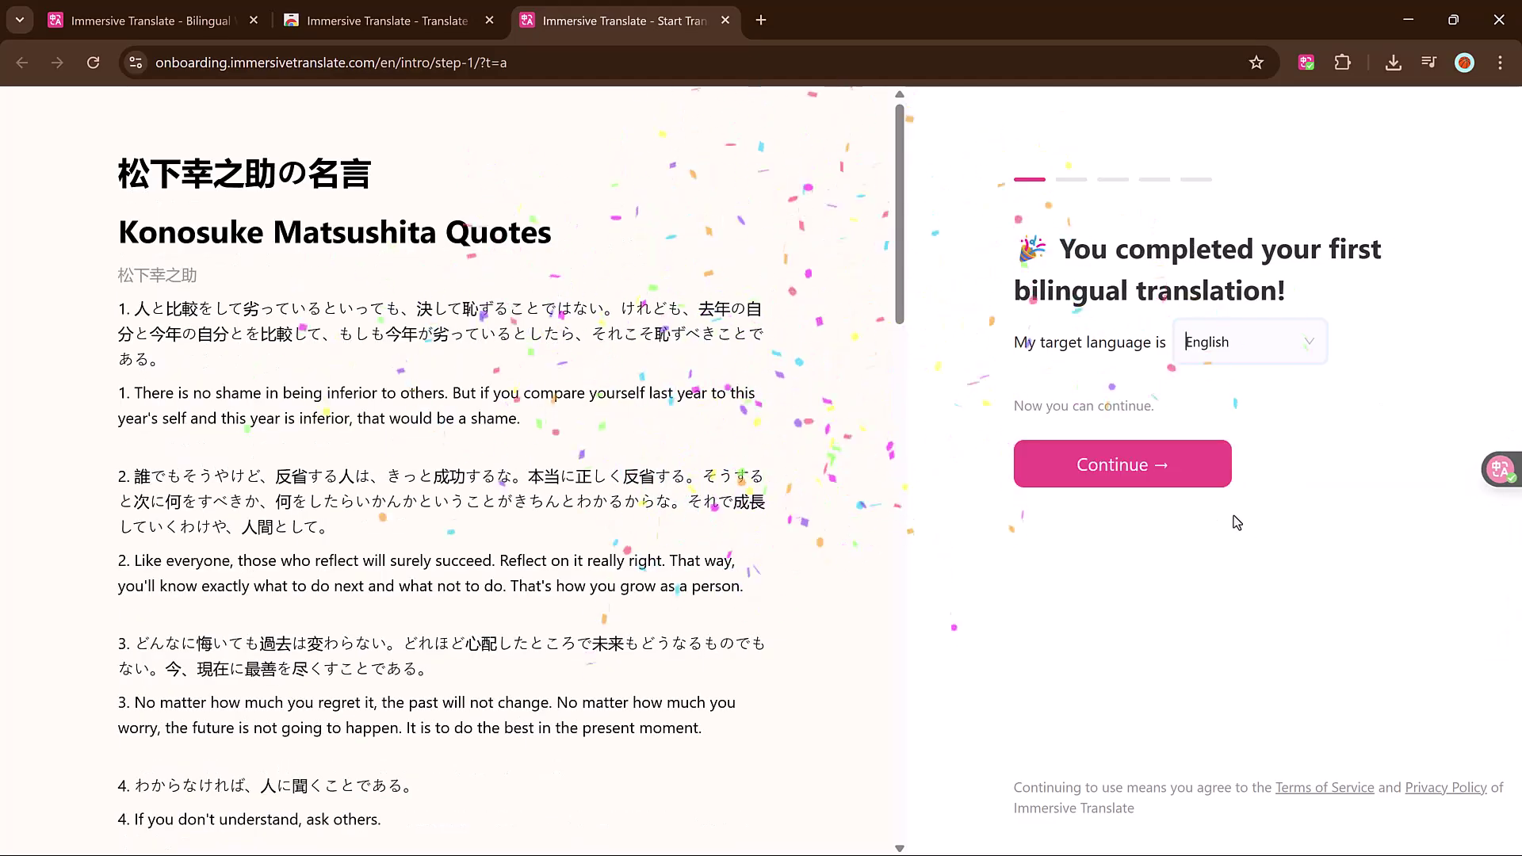
Continue through onboarding to a Google sign-in attempt, close the onboarding tab, and show the extension panel.
{"action": "left_click", "coordinate": [1148, 481]}
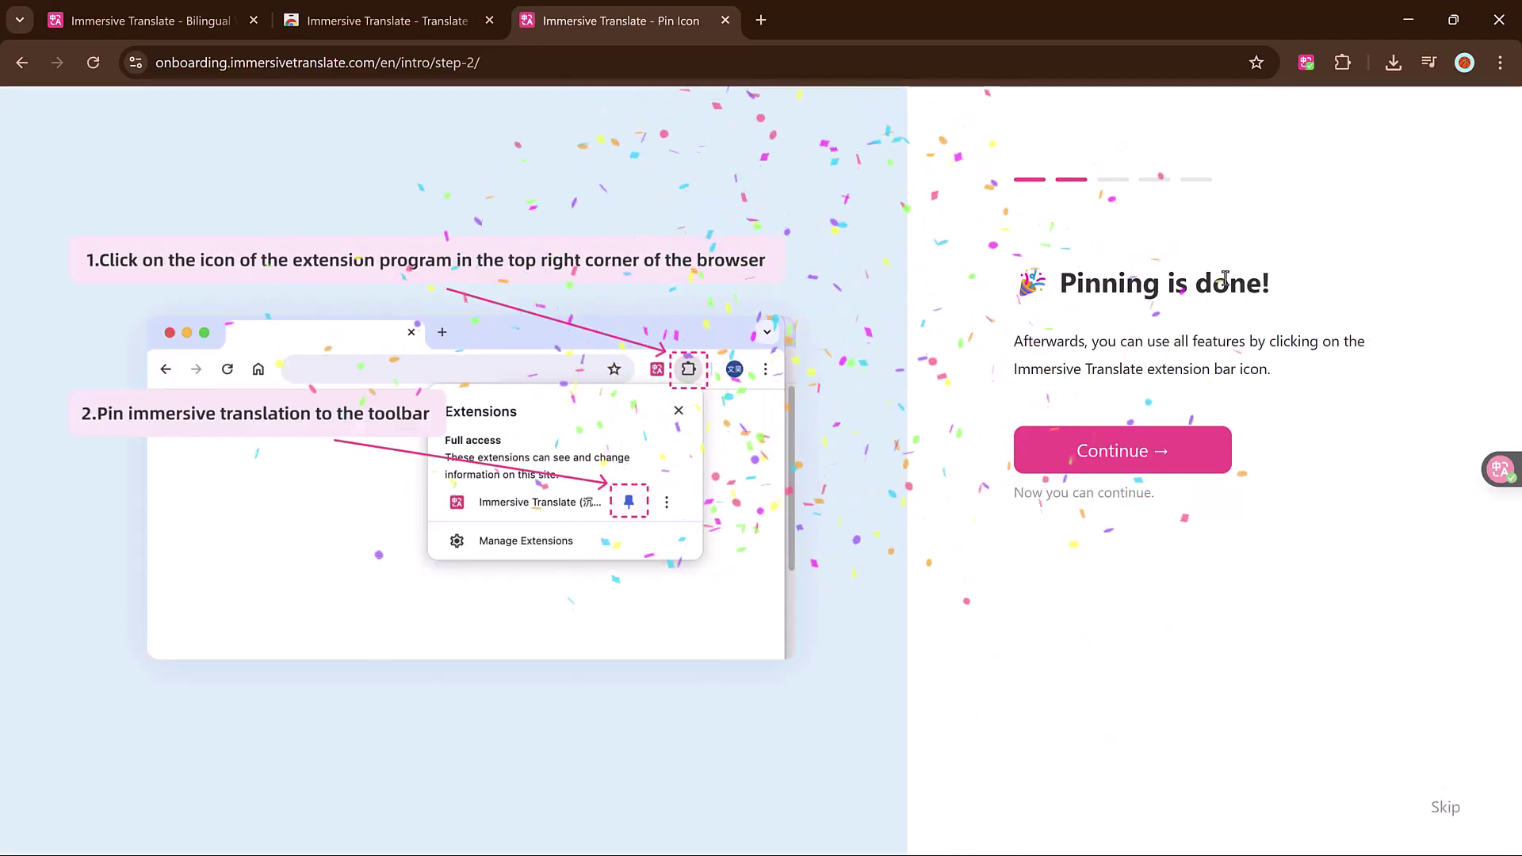
{"action": "left_click", "coordinate": [1114, 450]}
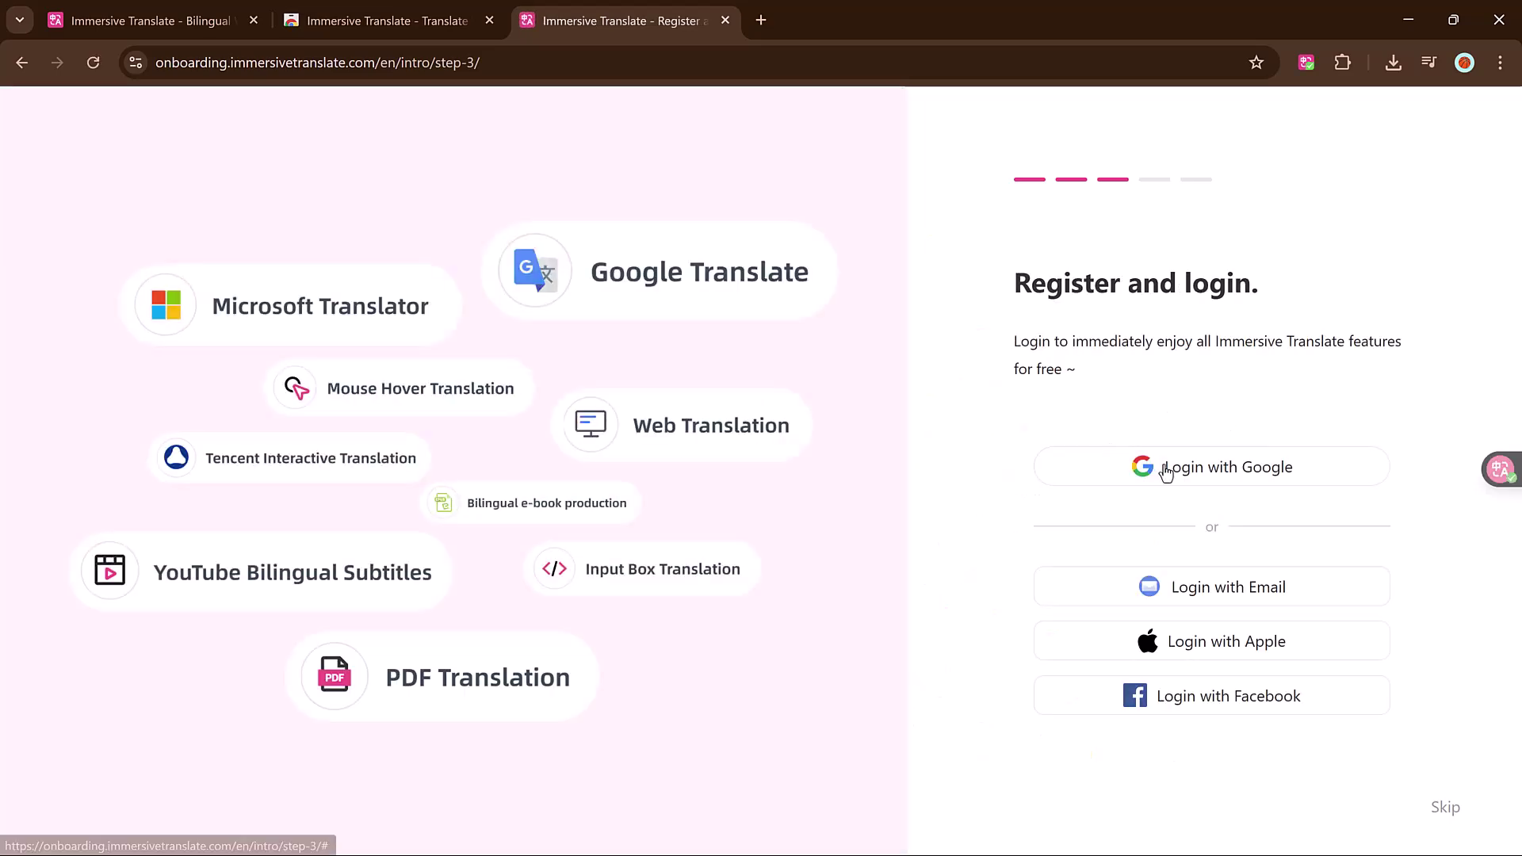
{"action": "left_click", "coordinate": [1165, 471]}
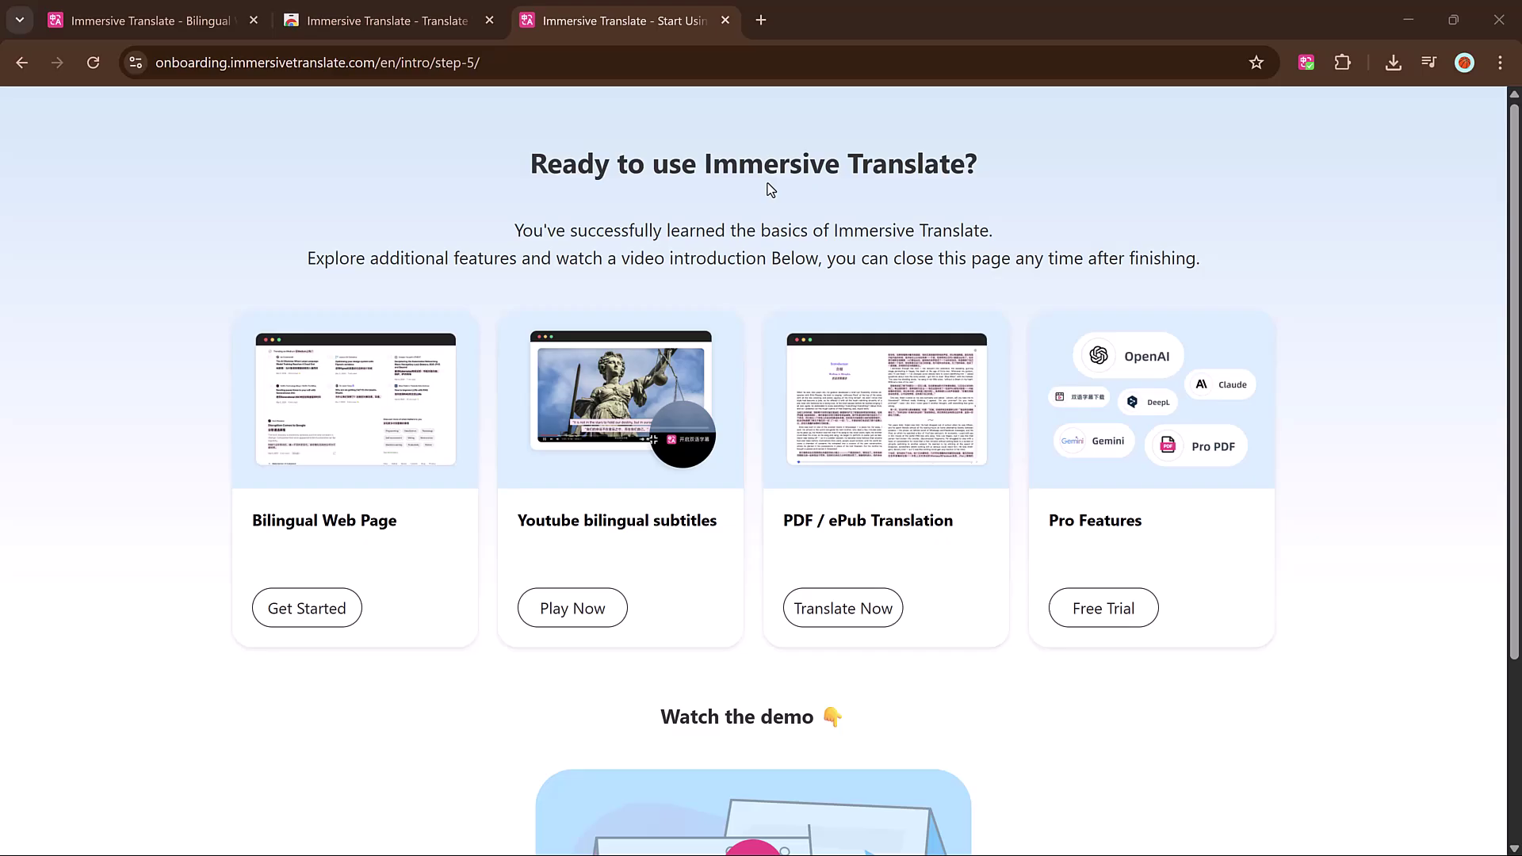
{"action": "scroll", "coordinate": [814, 424], "scroll_direction": "down", "scroll_amount": 3}
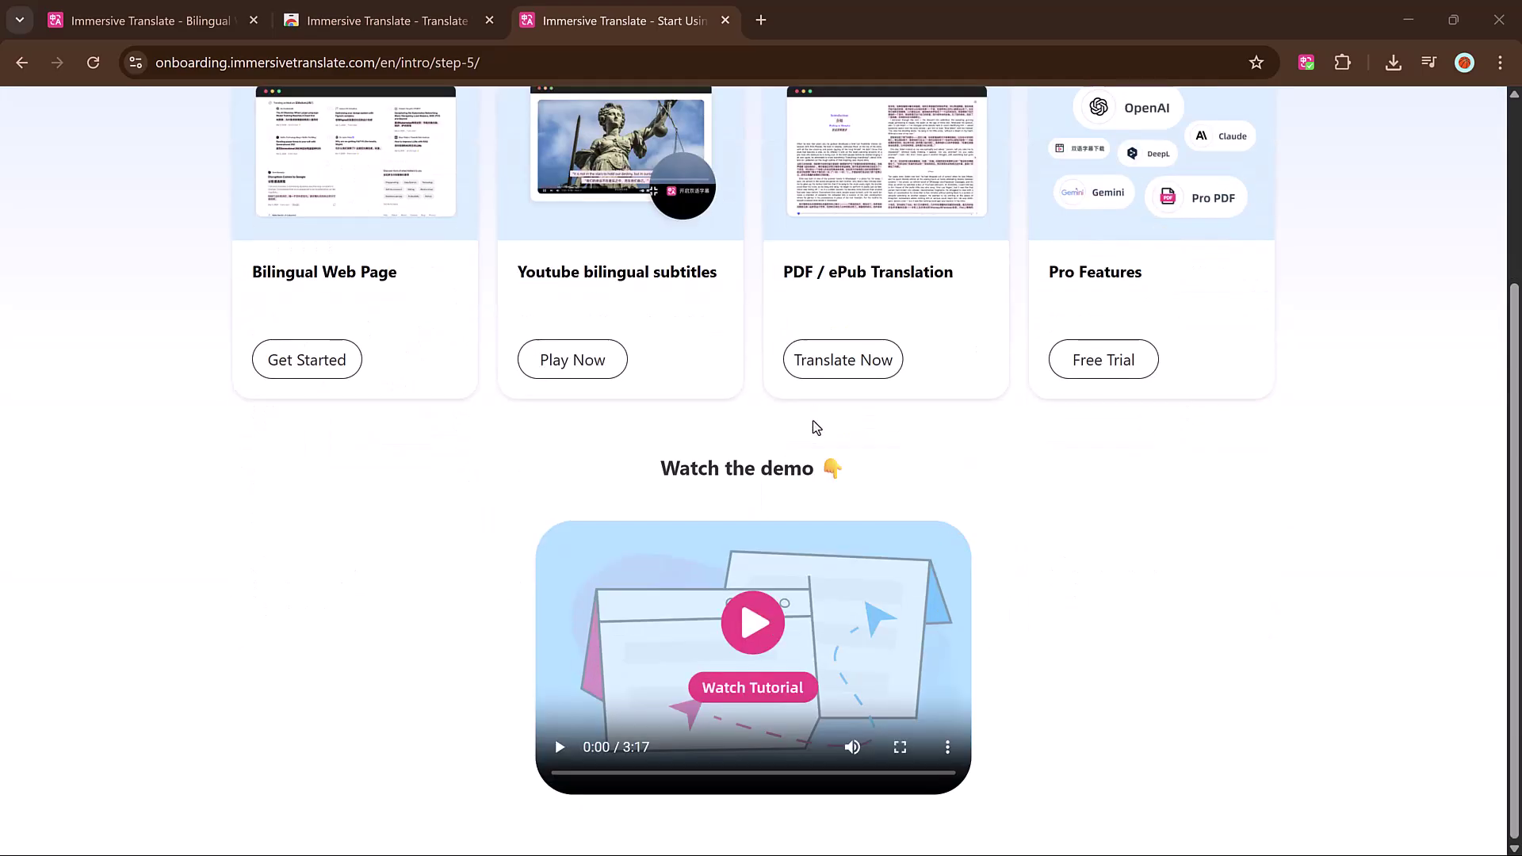
{"action": "scroll", "coordinate": [814, 425], "scroll_direction": "up", "scroll_amount": 3}
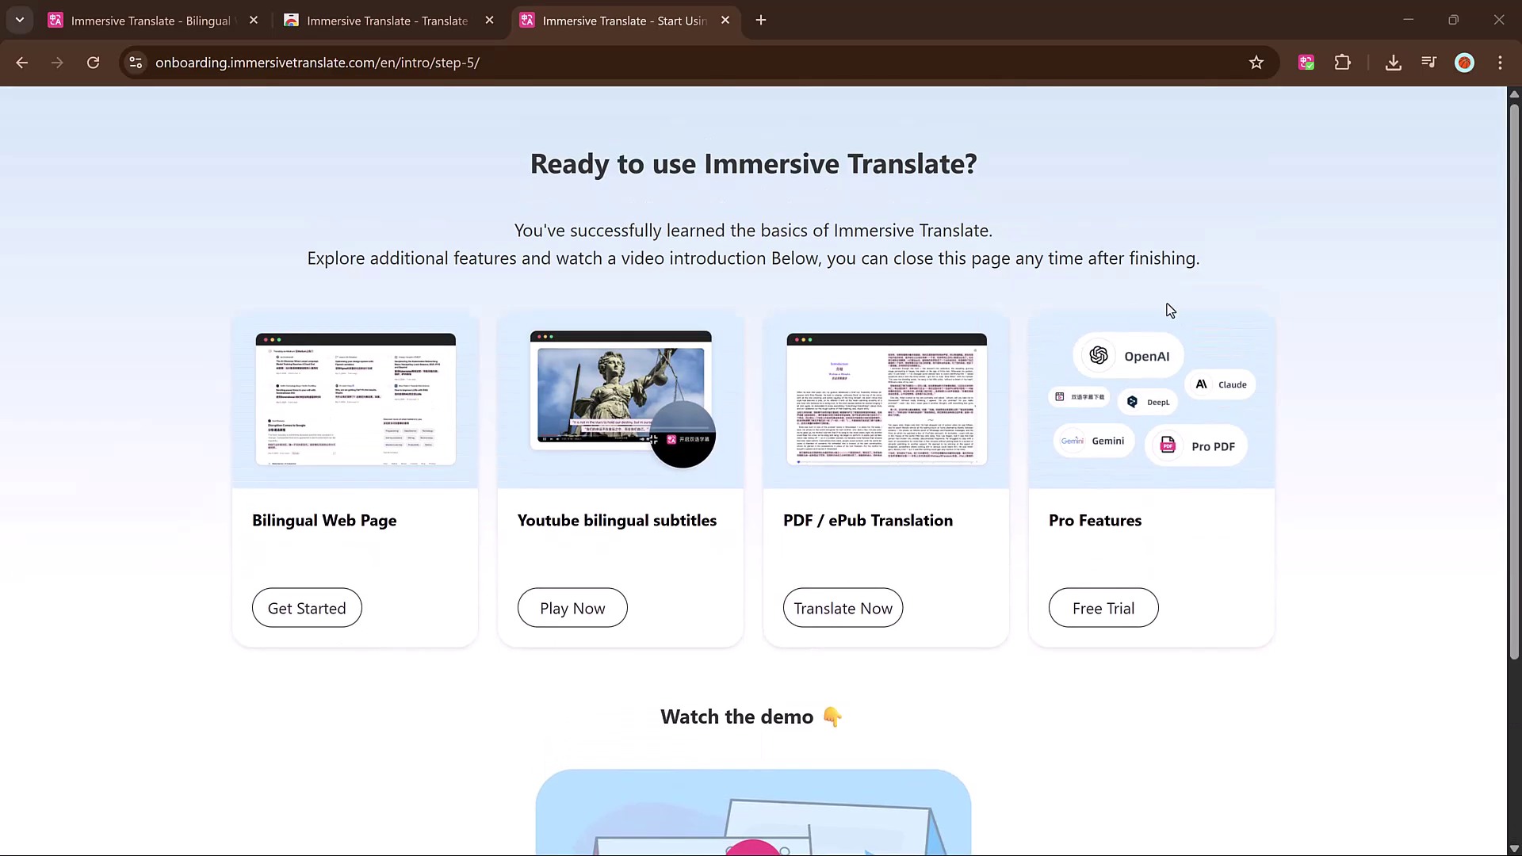
{"action": "left_click", "coordinate": [726, 22]}
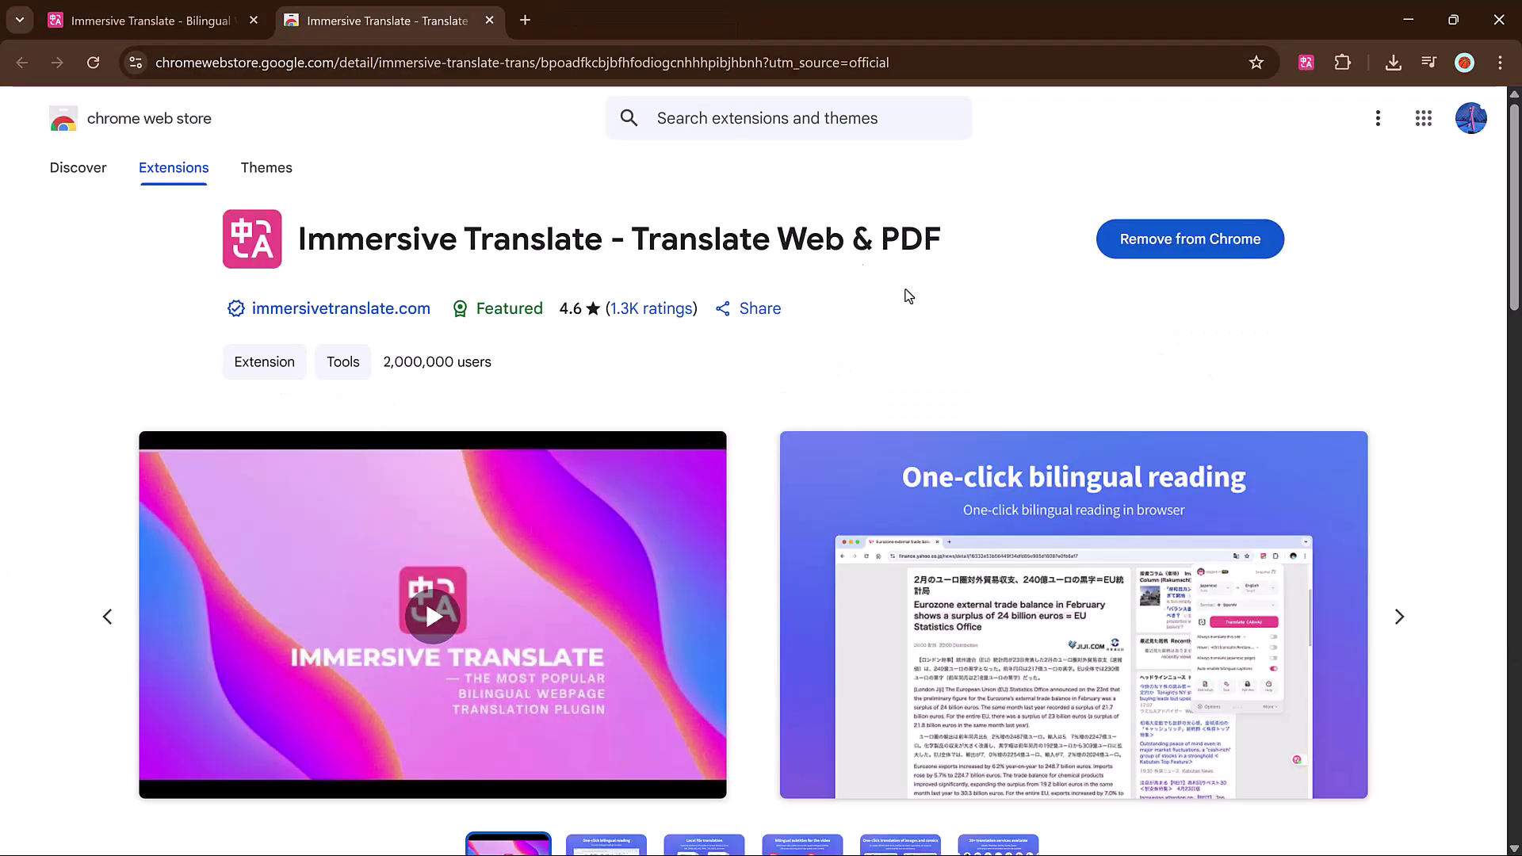
{"action": "left_click", "coordinate": [1305, 61]}
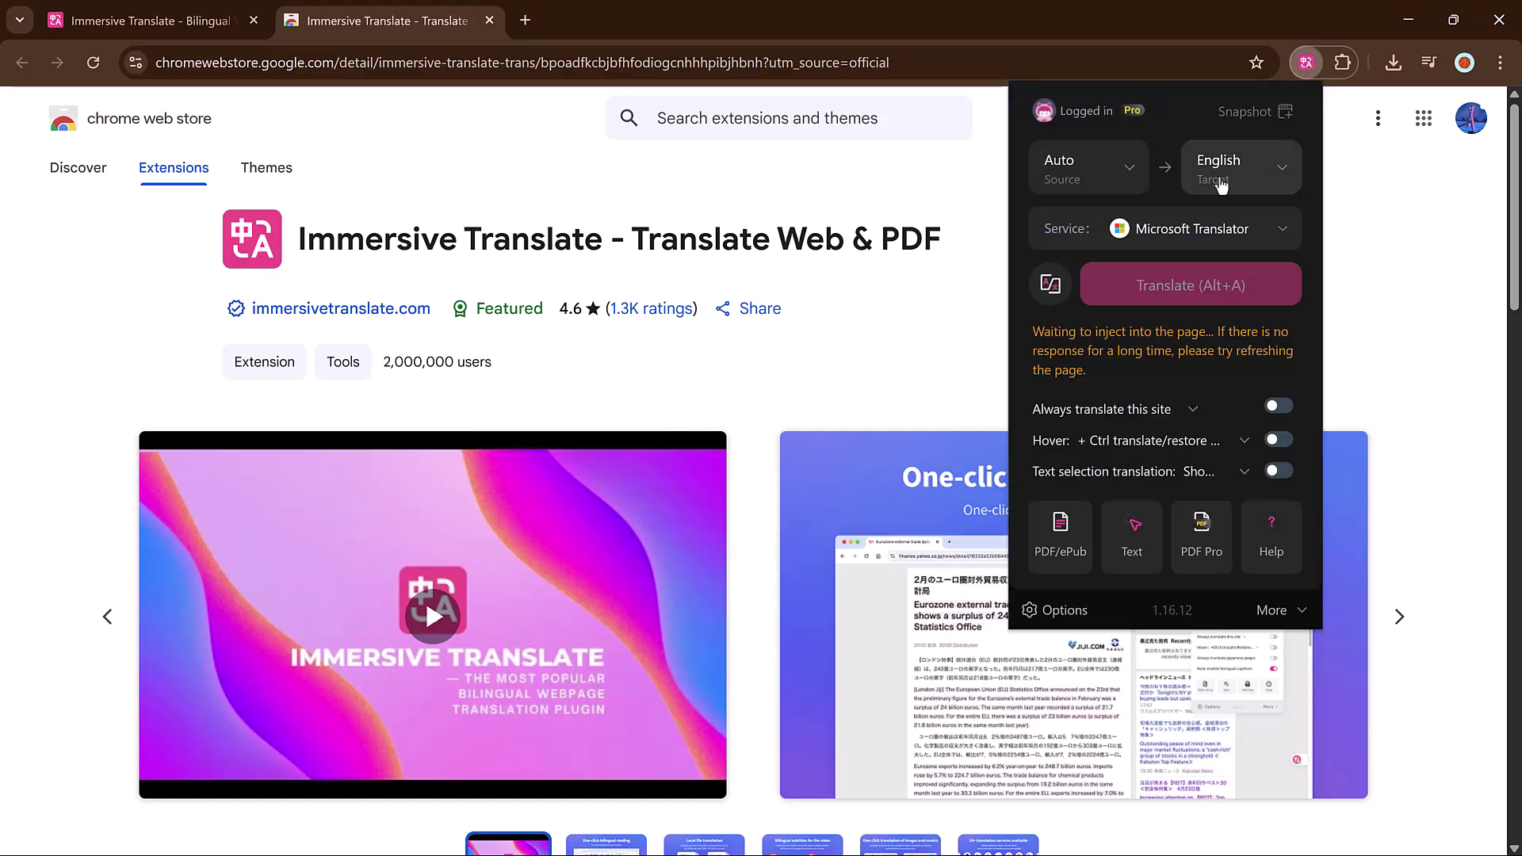
Confirm English as the target language in the extension panel.
{"action": "left_click", "coordinate": [1279, 180]}
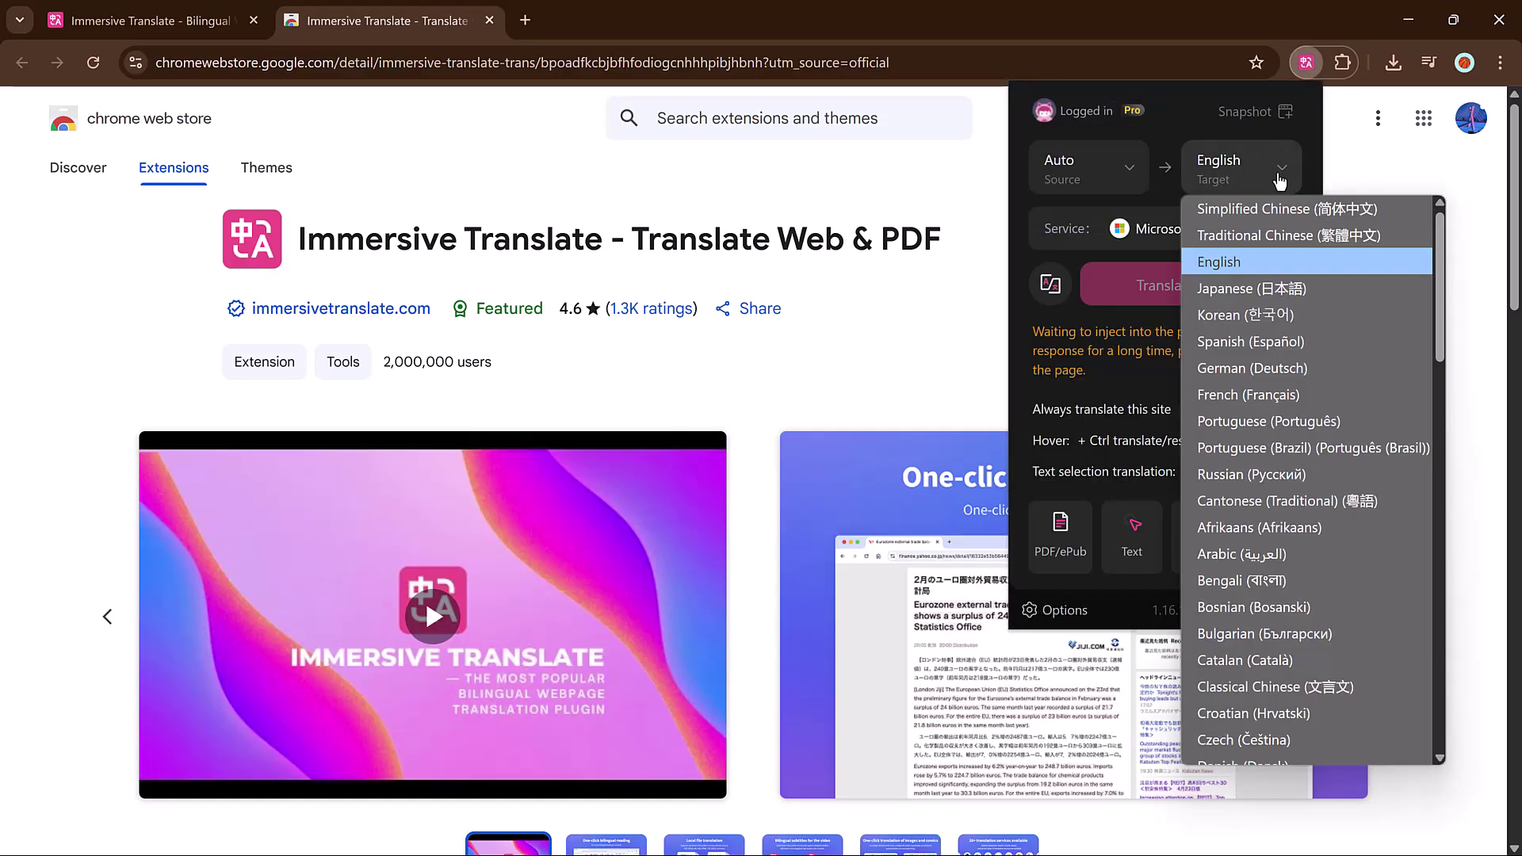
{"action": "scroll", "coordinate": [1255, 423], "scroll_direction": "down", "scroll_amount": 2}
{"action": "scroll", "coordinate": [1256, 423], "scroll_direction": "down", "scroll_amount": 2}
{"action": "scroll", "coordinate": [1256, 422], "scroll_direction": "down", "scroll_amount": 2}
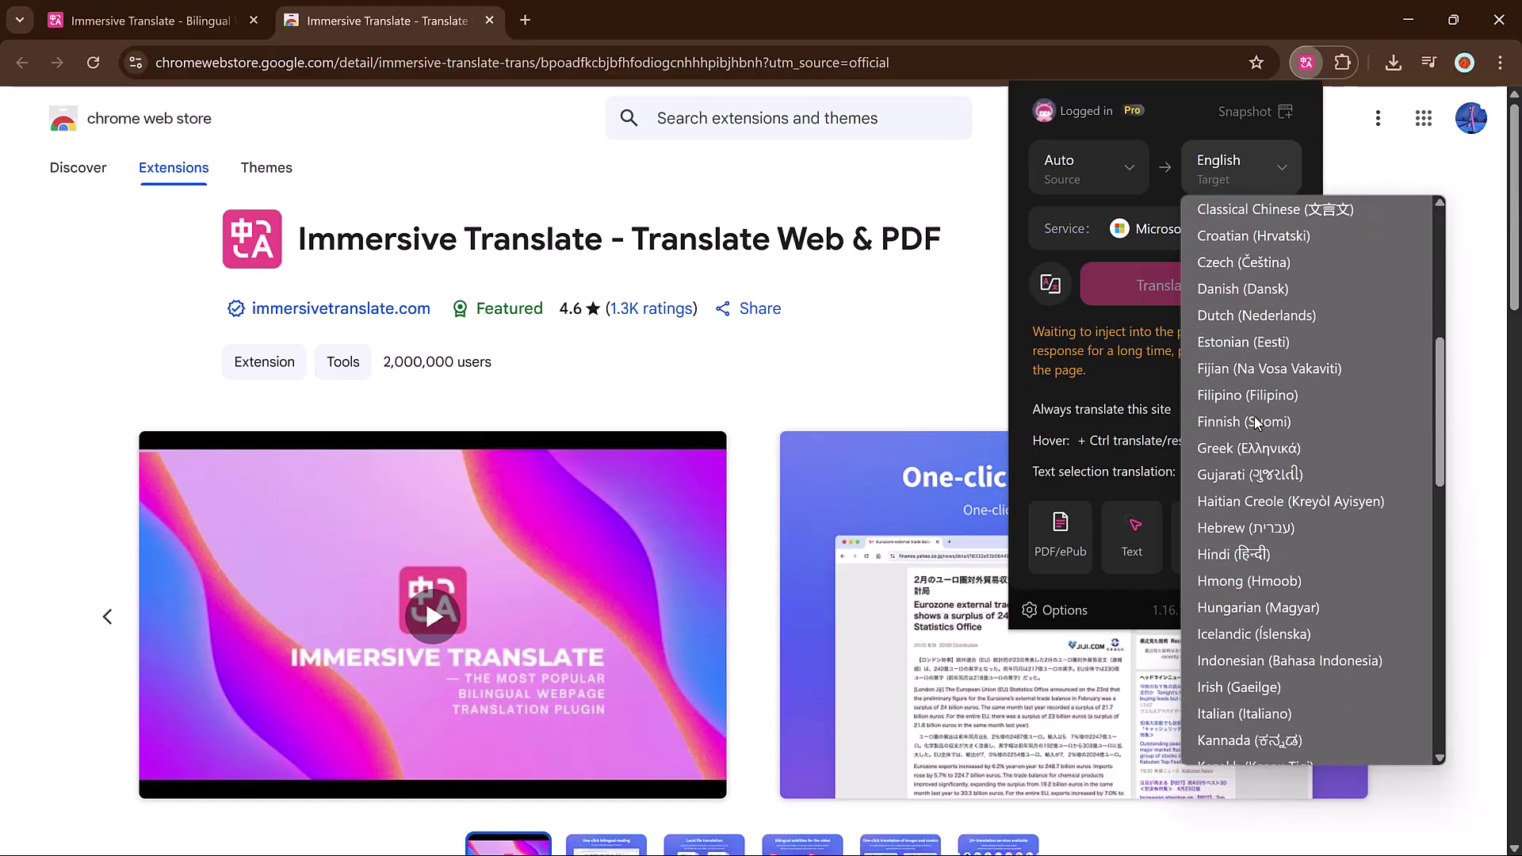
{"action": "scroll", "coordinate": [1255, 422], "scroll_direction": "down", "scroll_amount": 2}
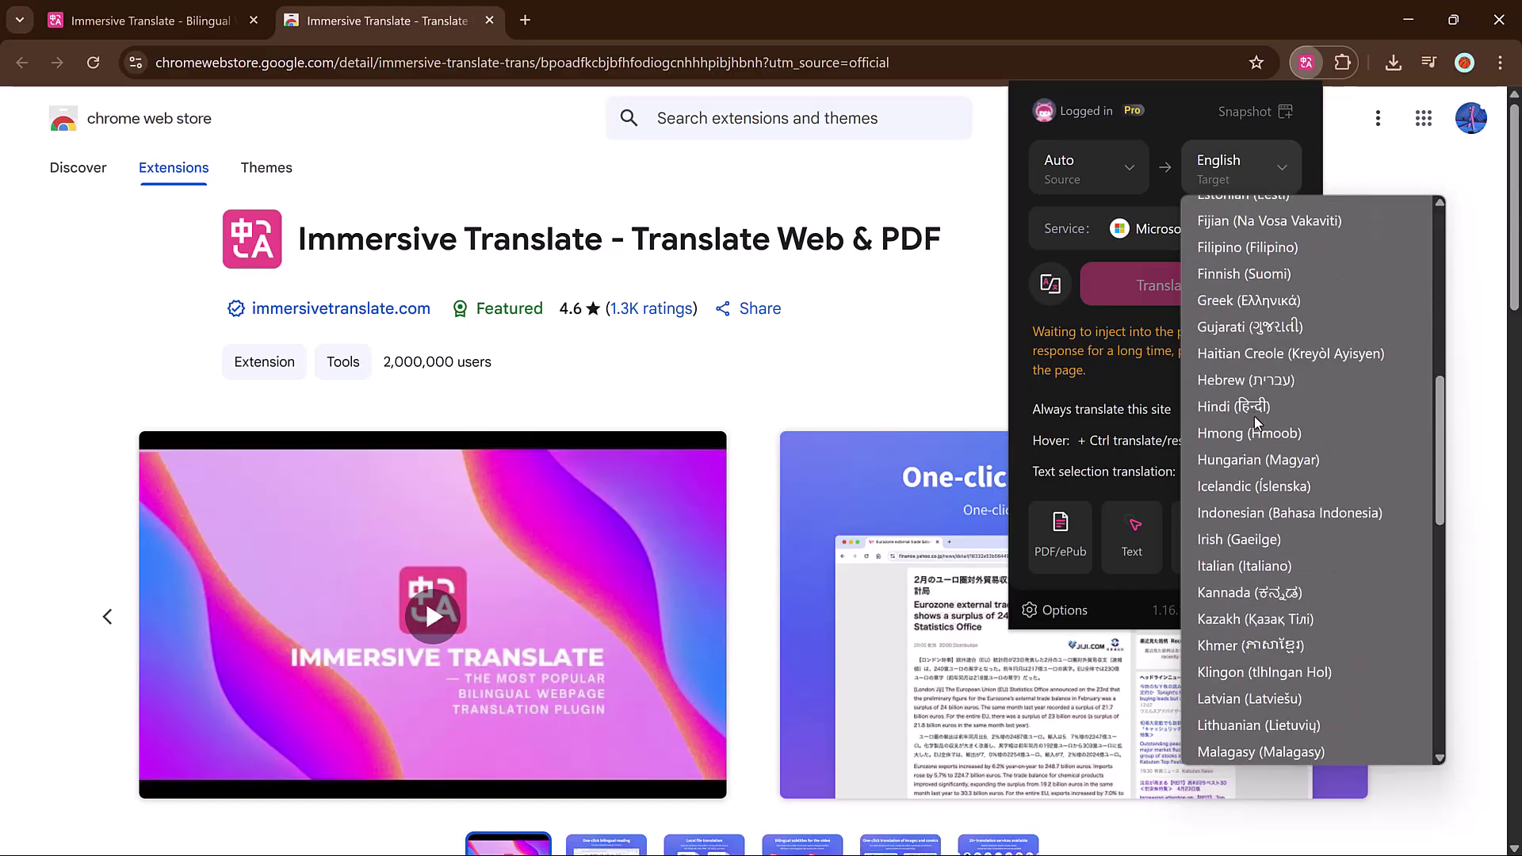
{"action": "scroll", "coordinate": [1255, 422], "scroll_direction": "up", "scroll_amount": 3}
{"action": "scroll", "coordinate": [1255, 422], "scroll_direction": "up", "scroll_amount": 1}
{"action": "scroll", "coordinate": [1255, 422], "scroll_direction": "up", "scroll_amount": 3}
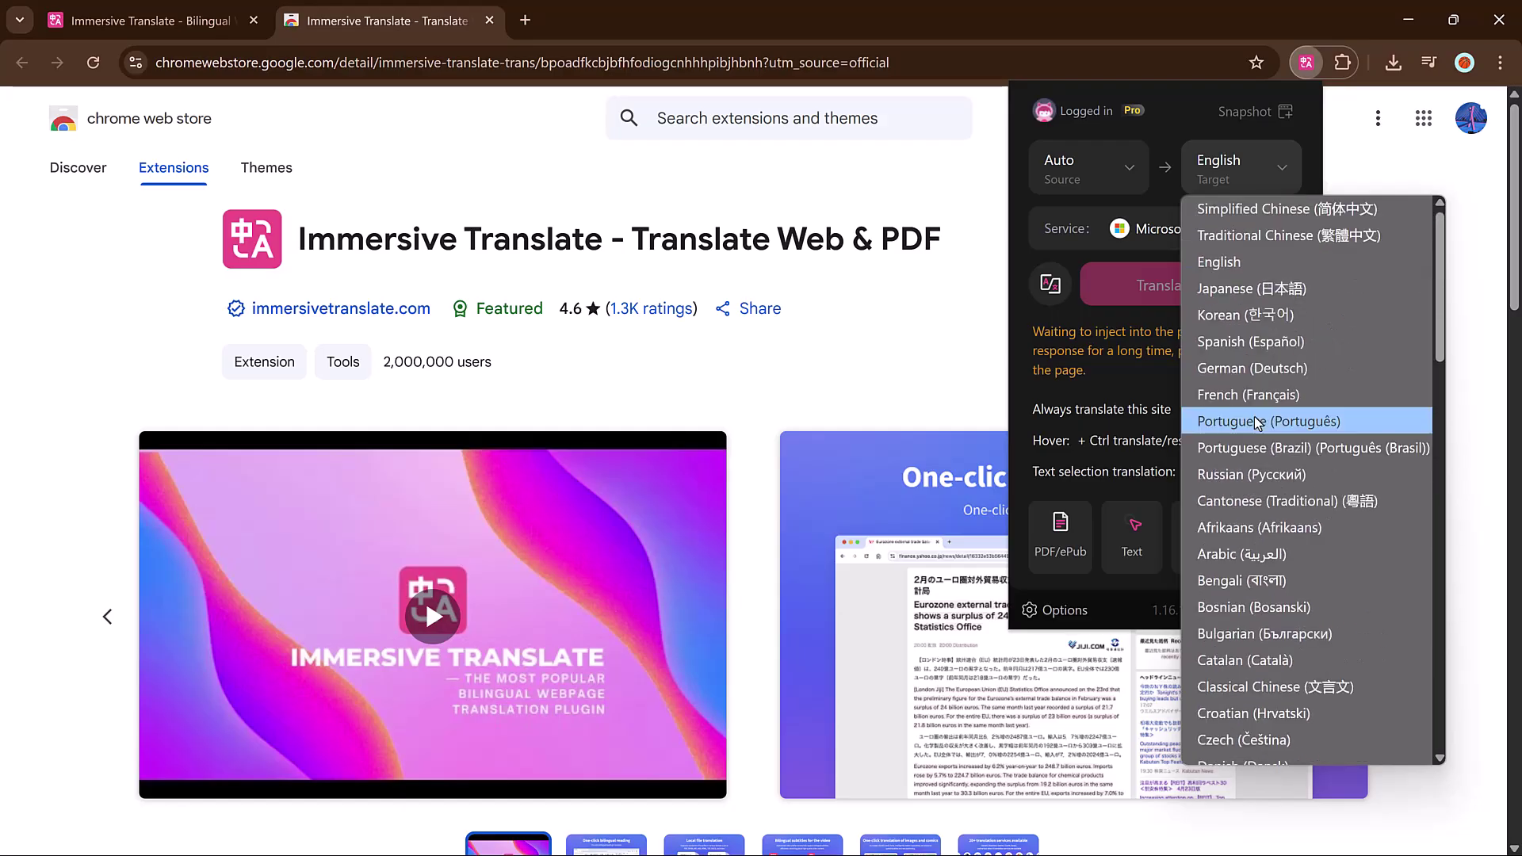
{"action": "left_click", "coordinate": [1194, 268]}
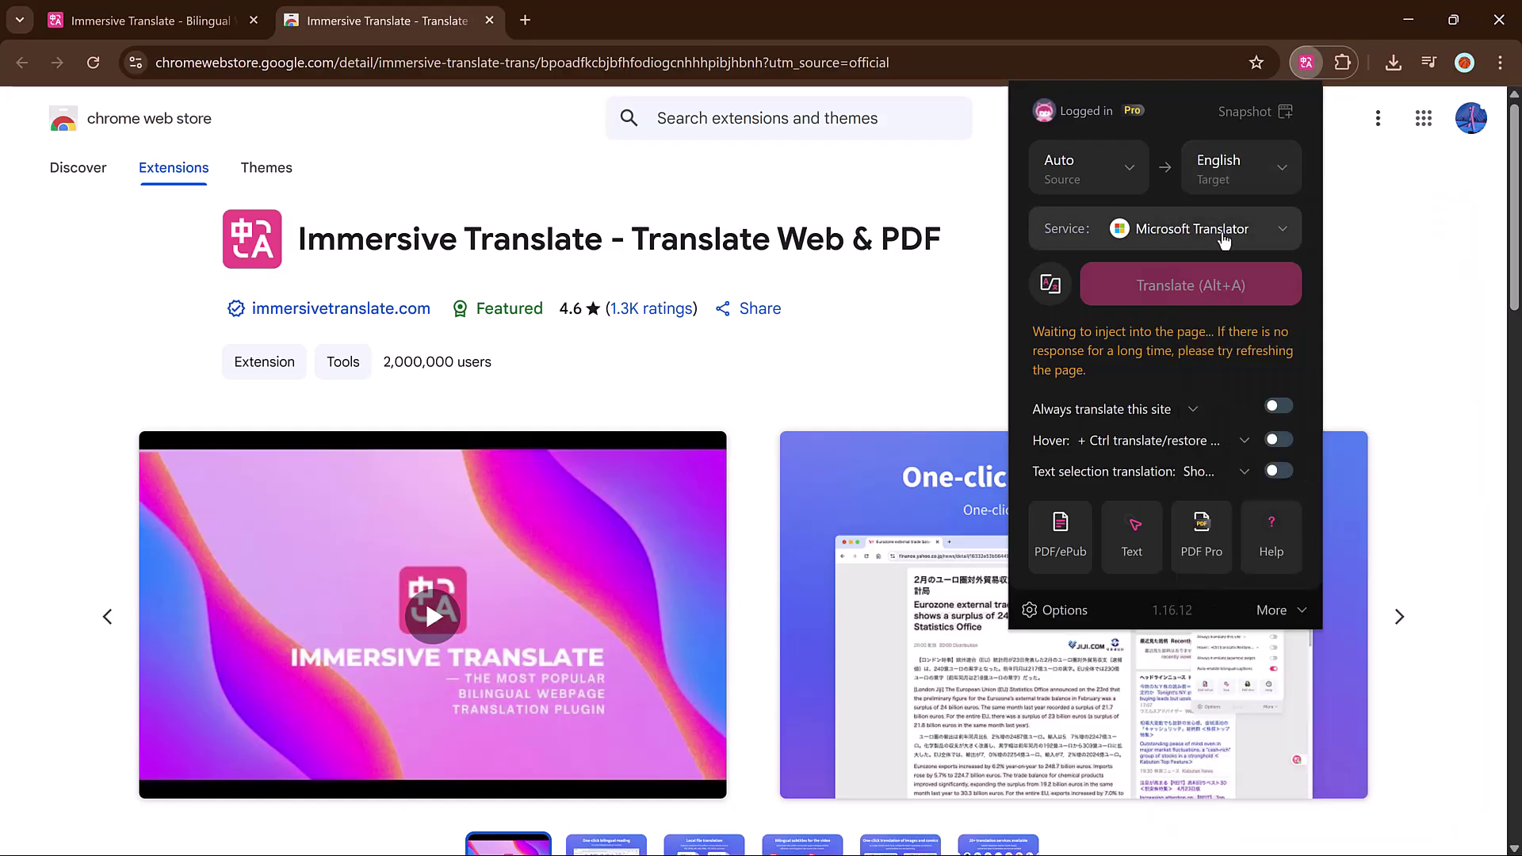
Switch the translation service from Microsoft Translator to Google Translate.
{"action": "left_click", "coordinate": [1225, 234]}
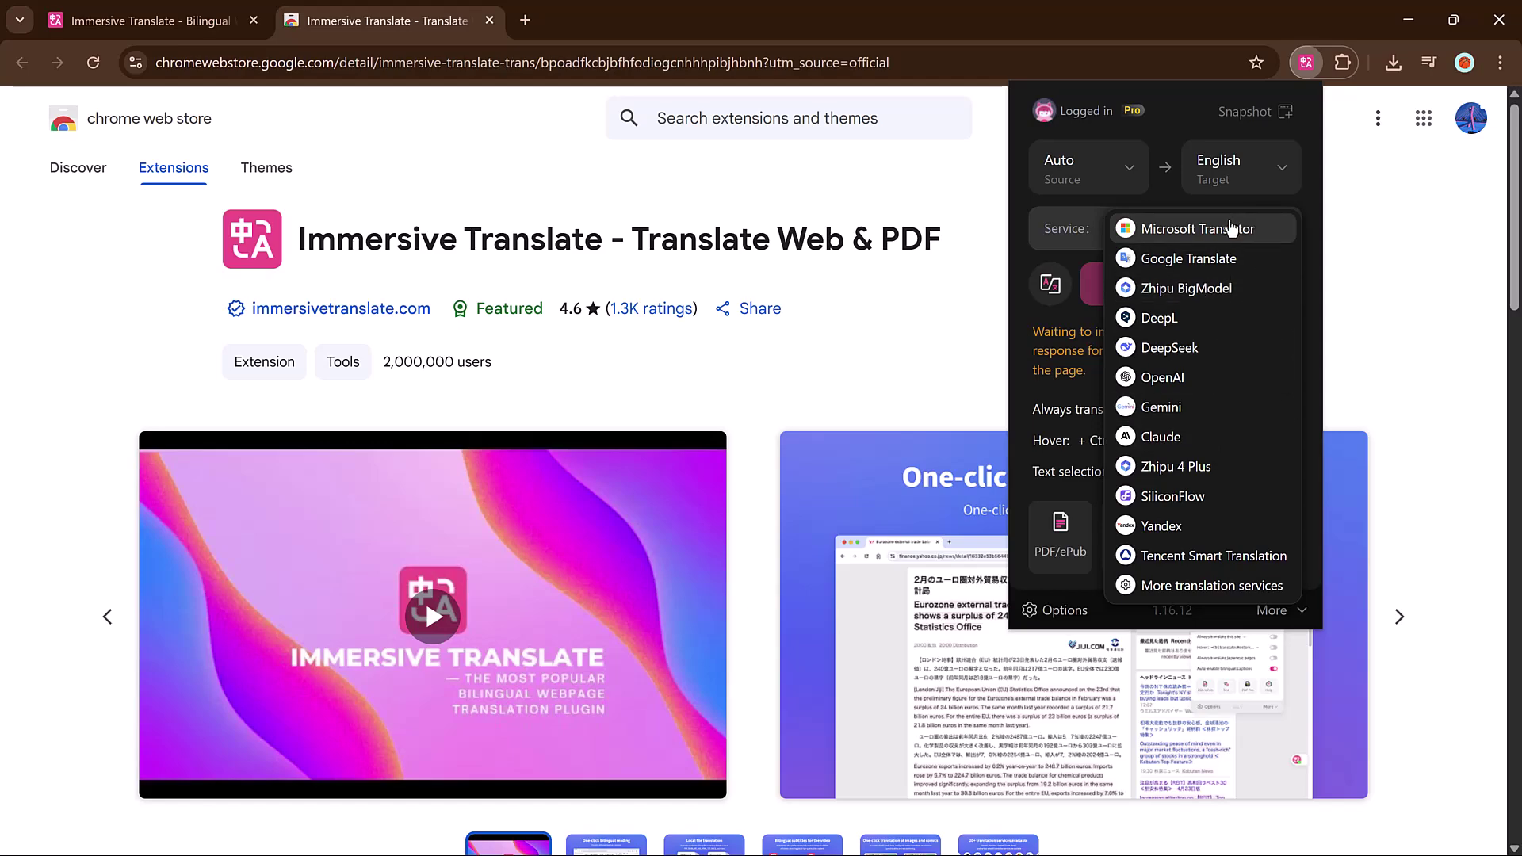
{"action": "left_click", "coordinate": [1230, 230]}
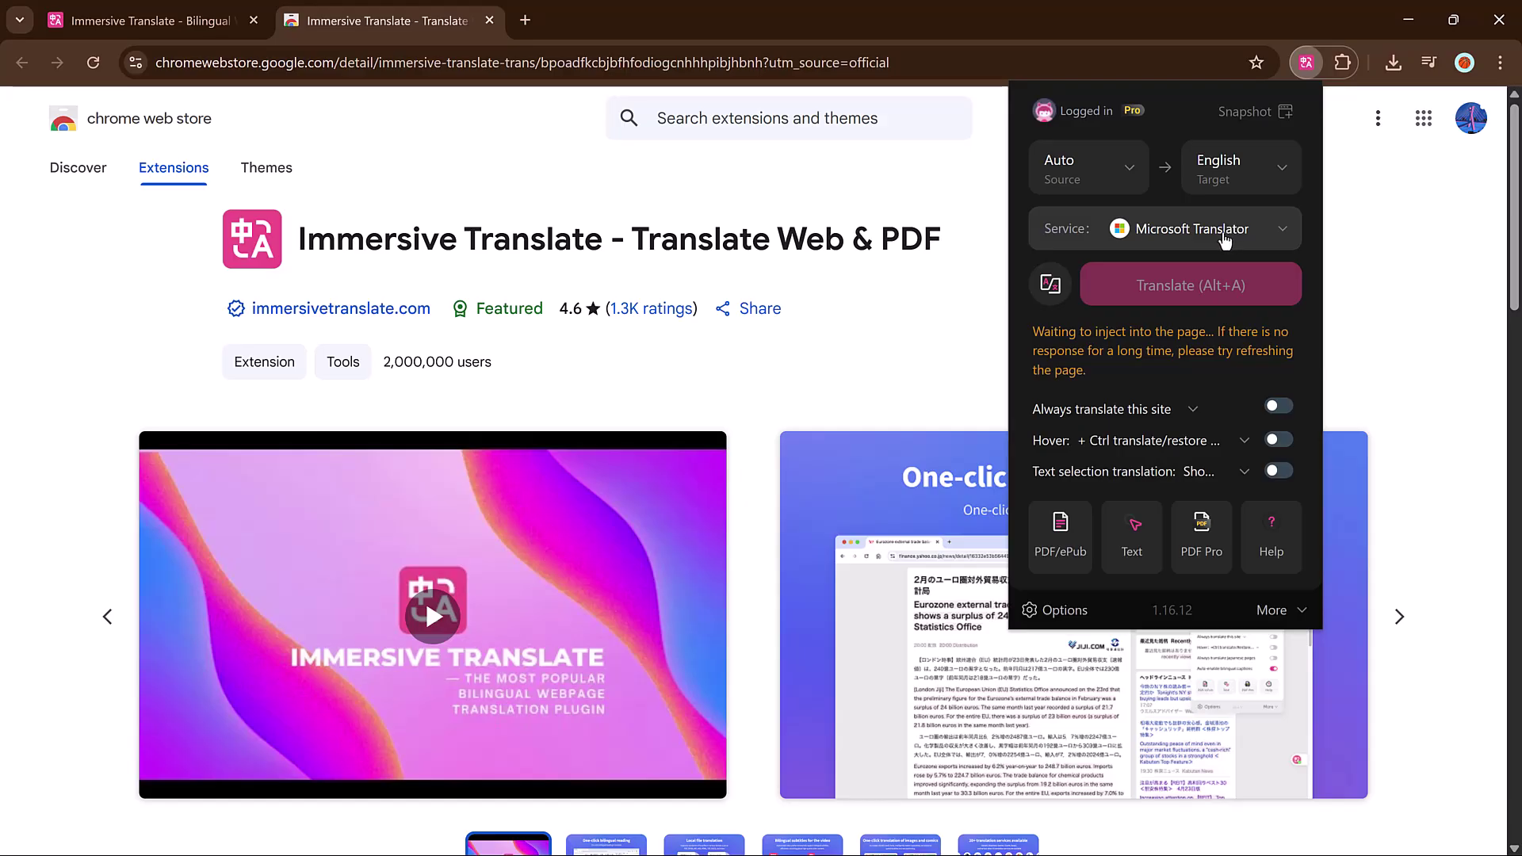
{"action": "left_click", "coordinate": [1217, 240]}
{"action": "left_click", "coordinate": [1205, 257]}
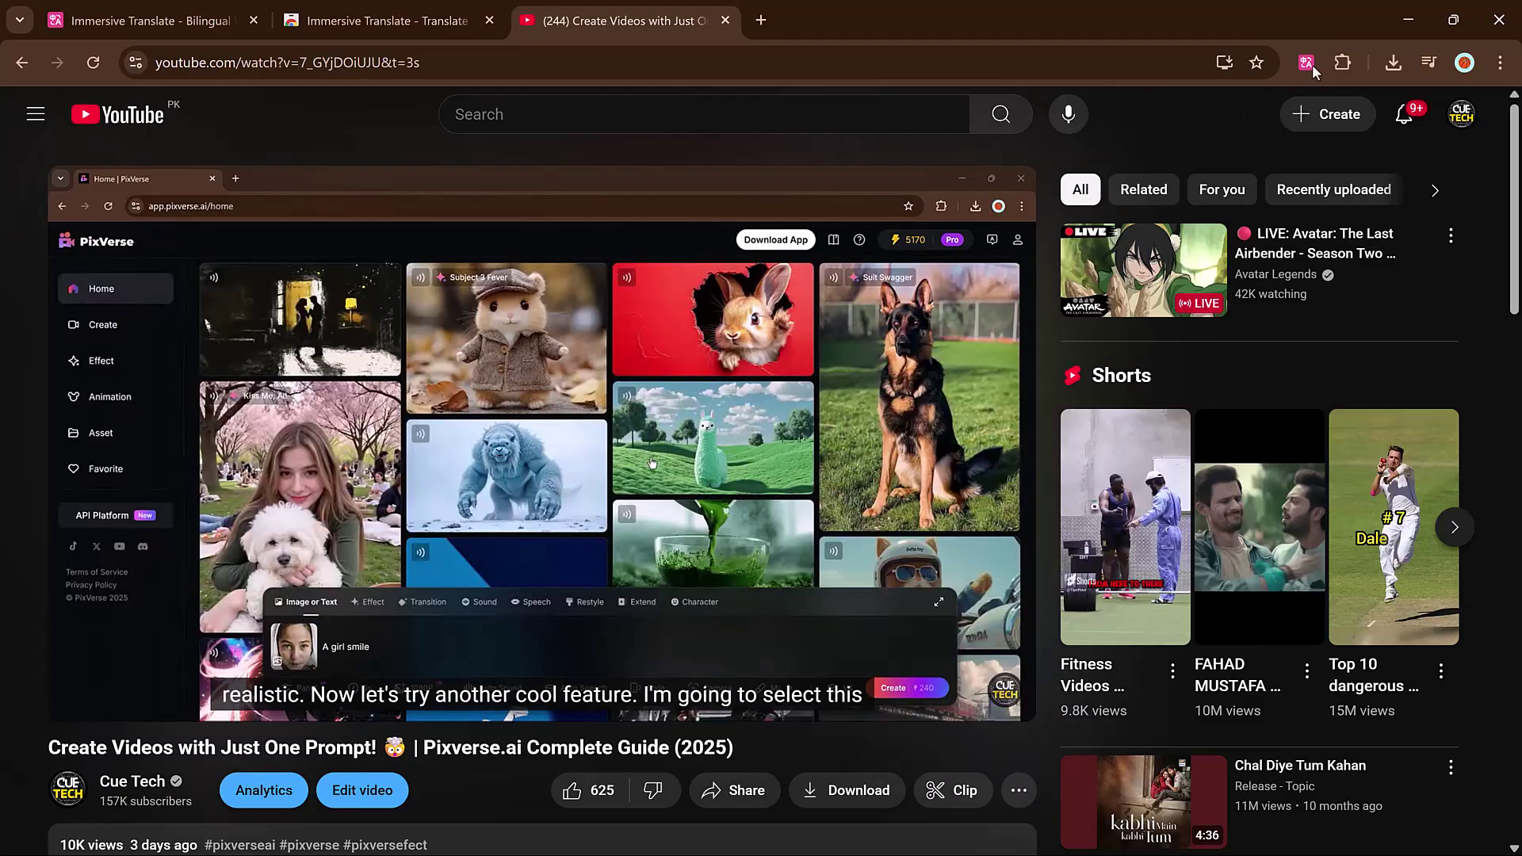
Pause the YouTube video at 3:36 with bilingual English and Traditional Chinese subtitles.
{"action": "left_click", "coordinate": [1308, 63]}
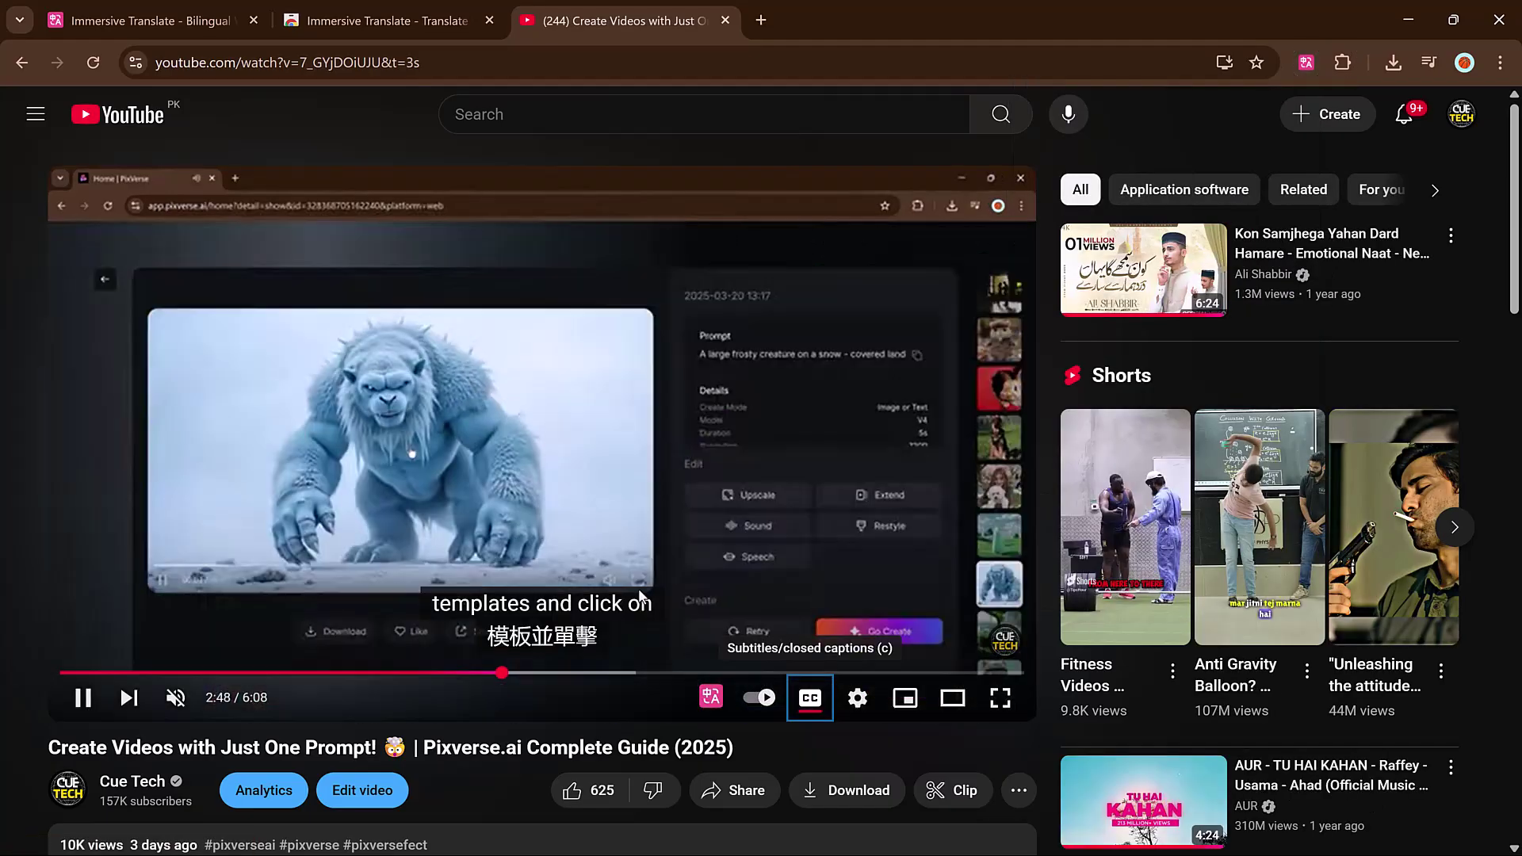
{"action": "left_click", "coordinate": [556, 682]}
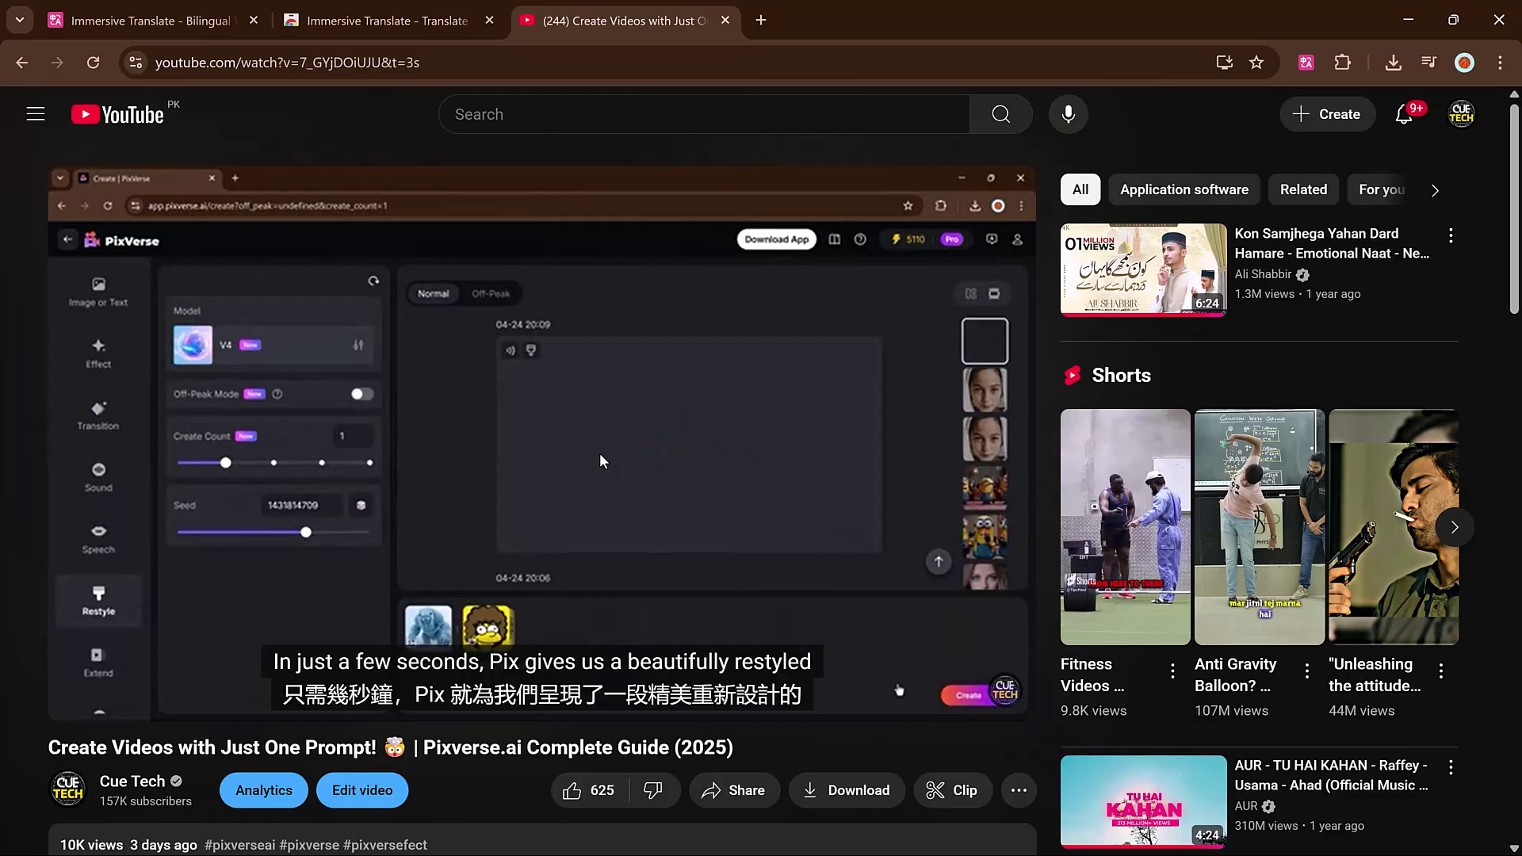
{"action": "left_click", "coordinate": [500, 377]}
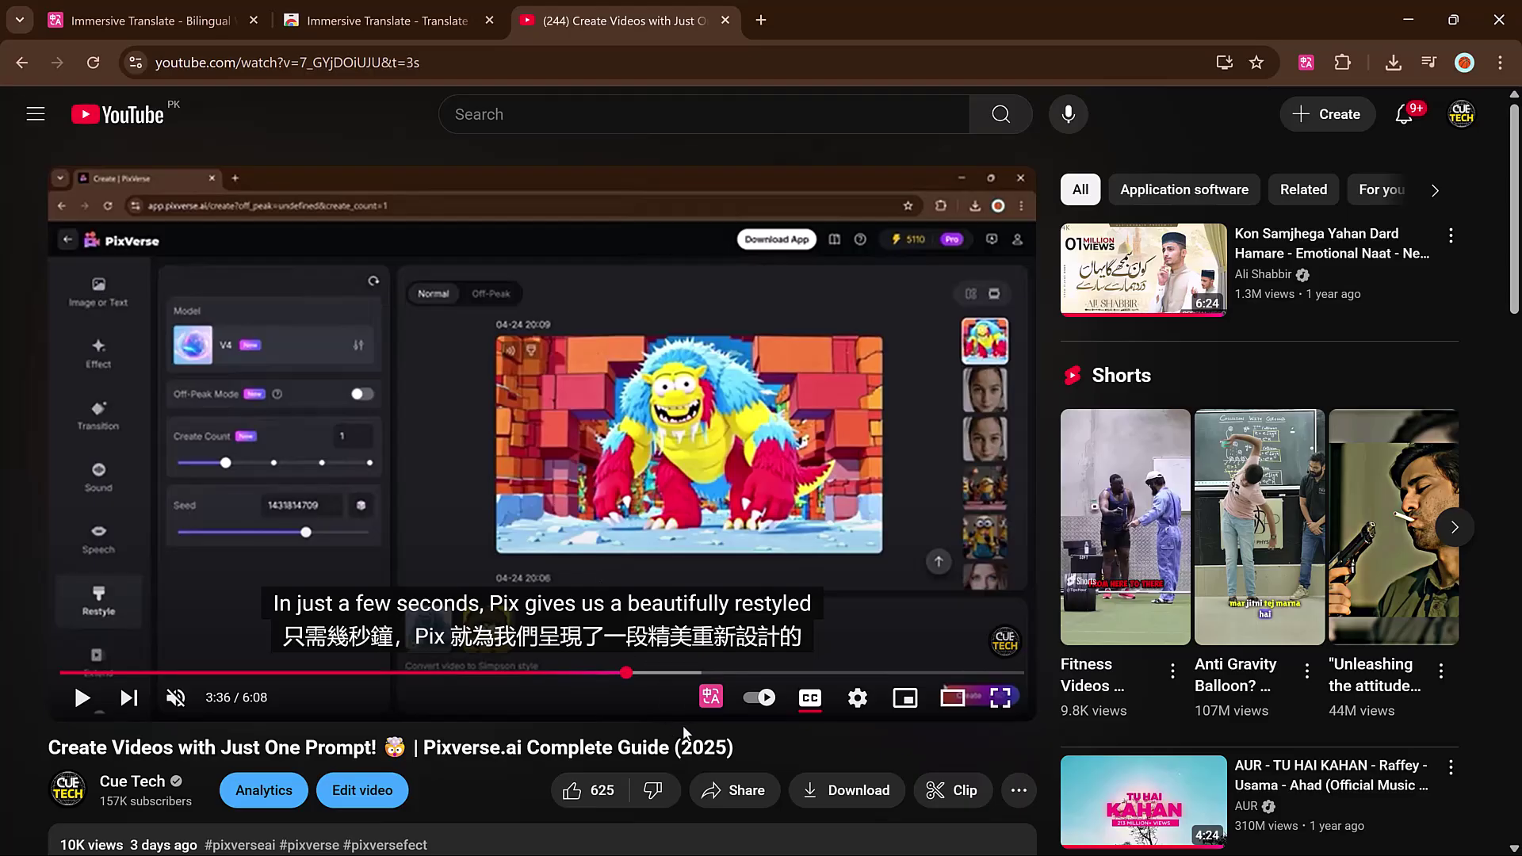
{"action": "left_click", "coordinate": [706, 715]}
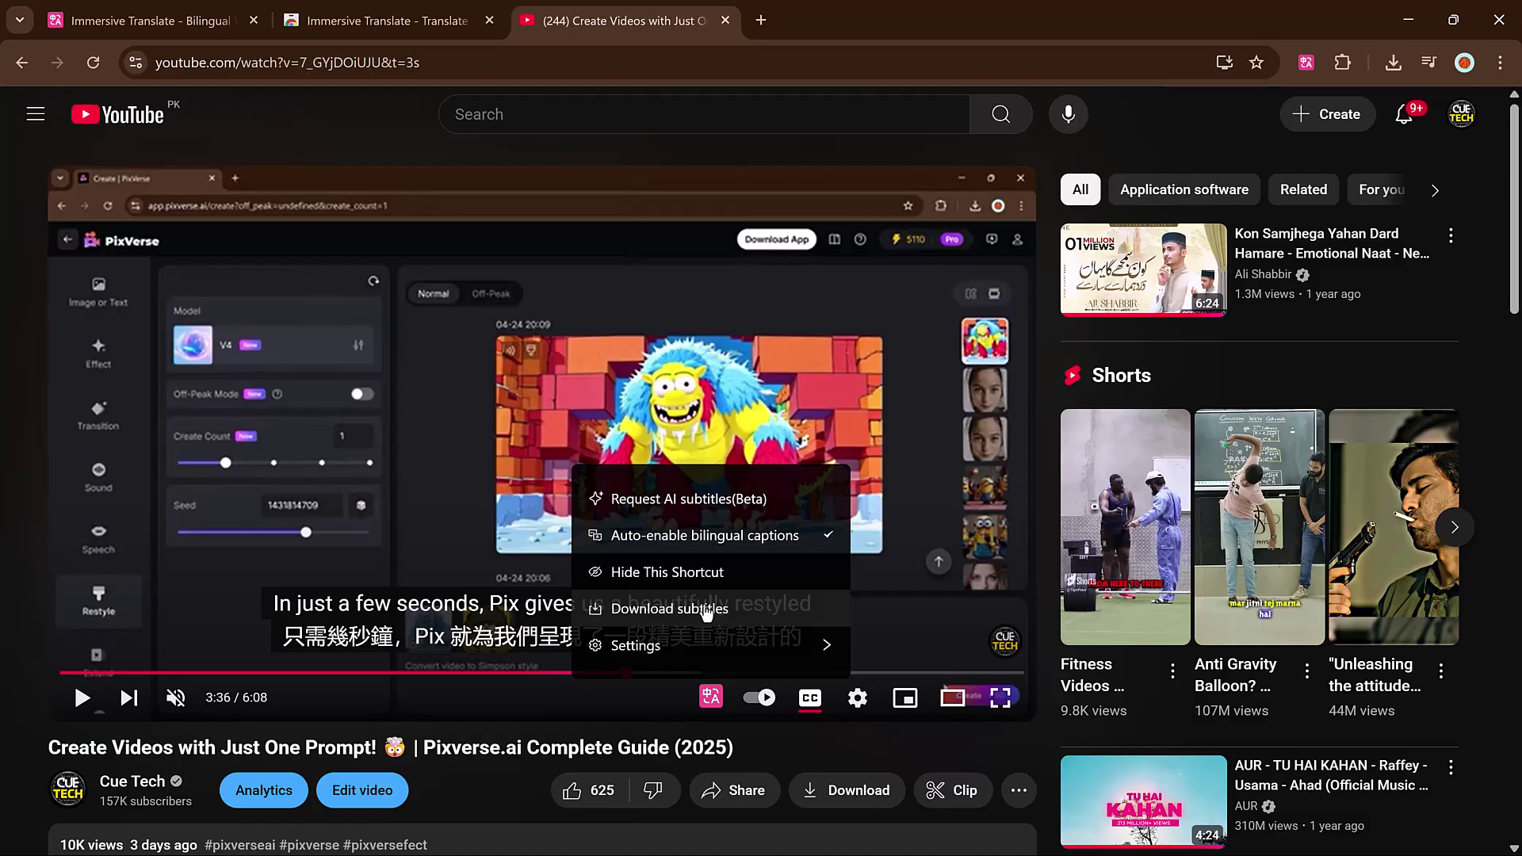
Open the document translation page via the extension's PDF/ePub option.
{"action": "left_click", "coordinate": [1305, 63]}
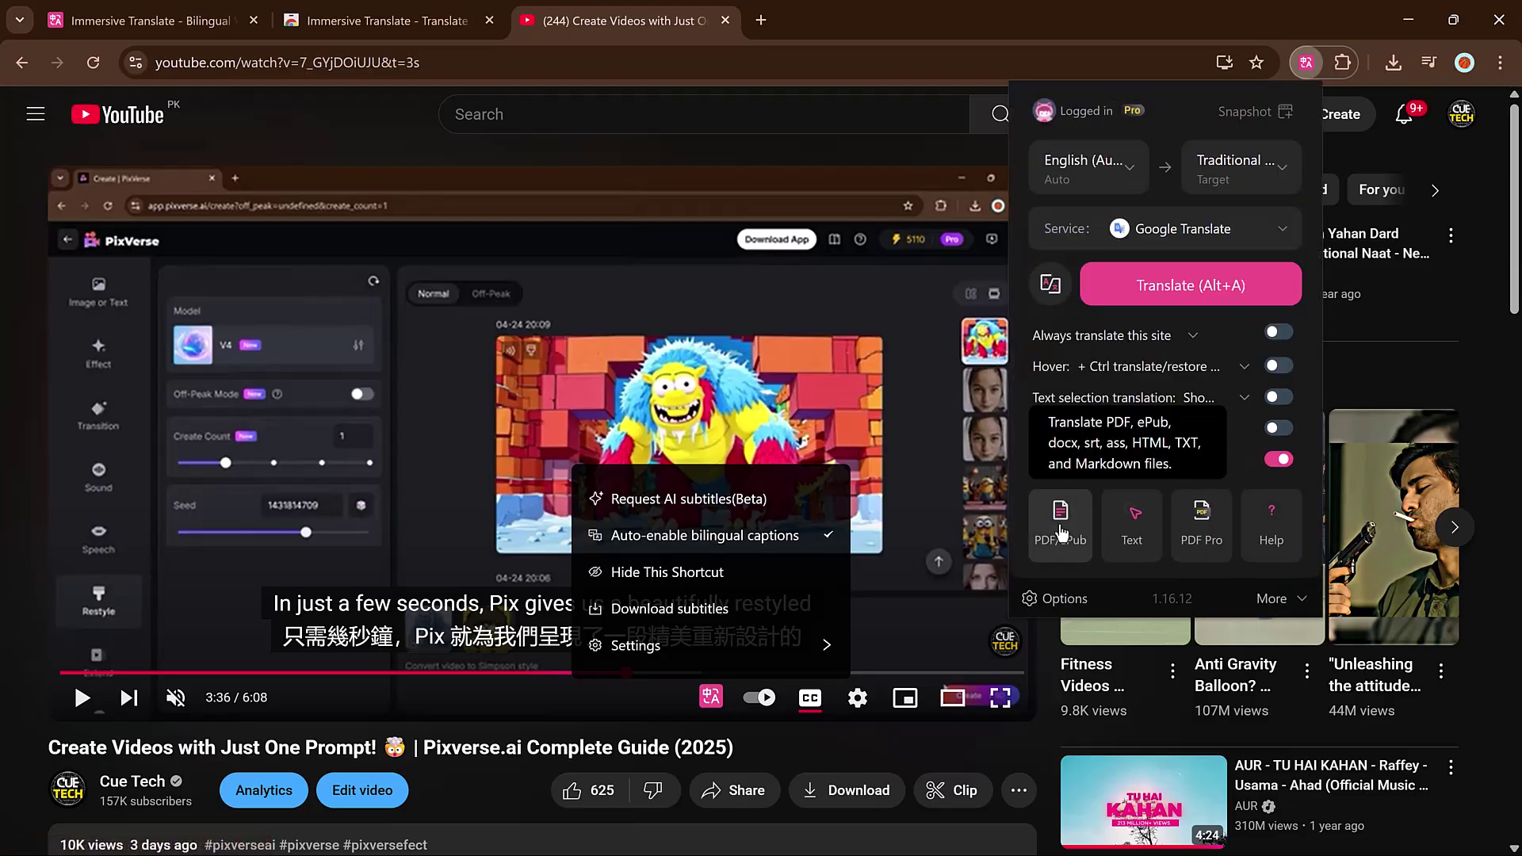
{"action": "left_click", "coordinate": [1062, 527]}
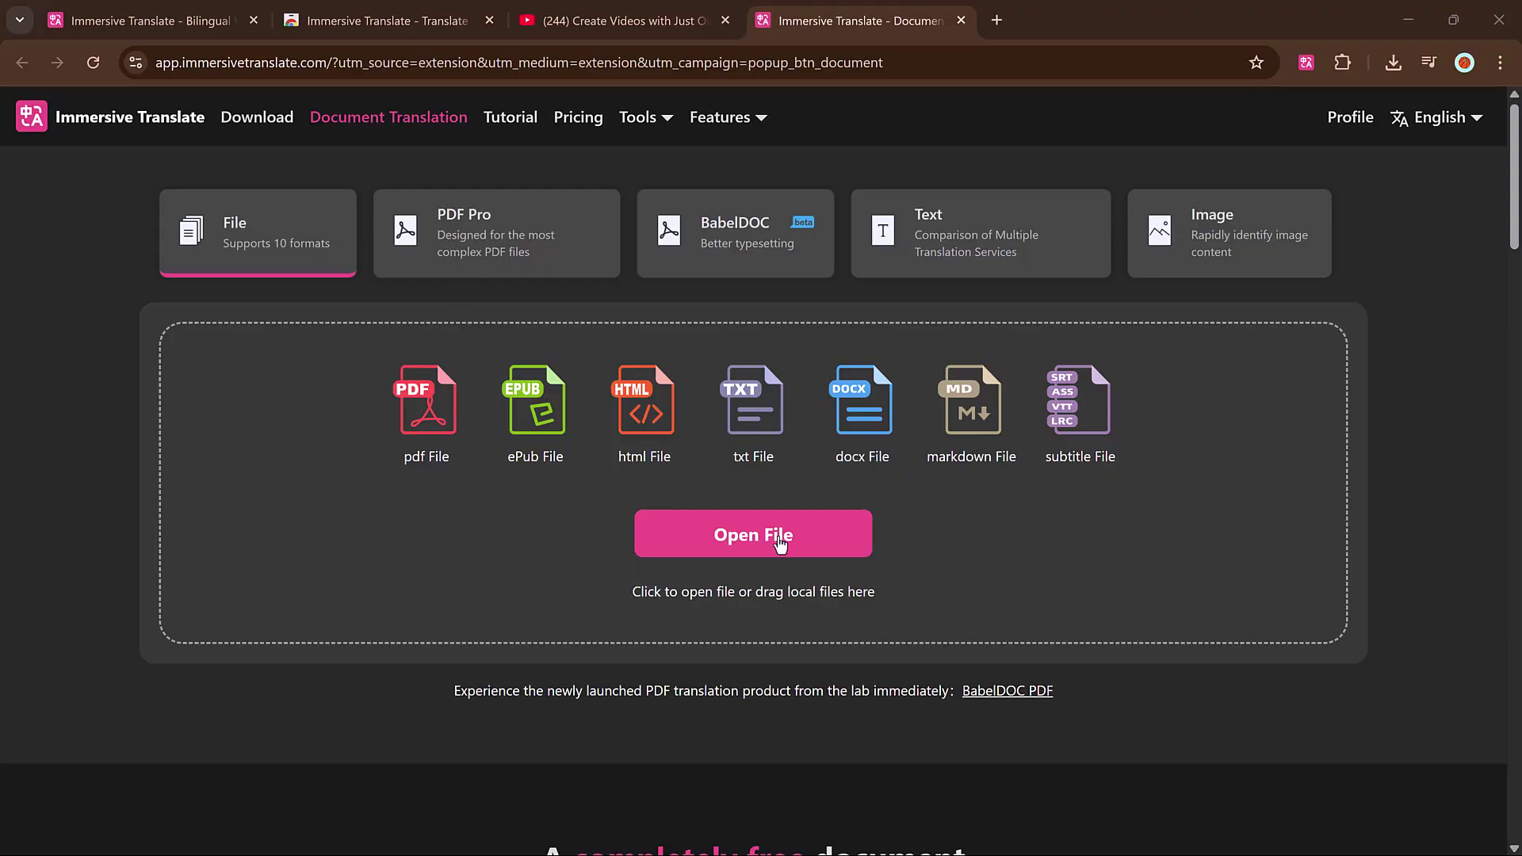
Load the marketing PDF and scroll through its side-by-side translated pages.
{"action": "left_click", "coordinate": [780, 542]}
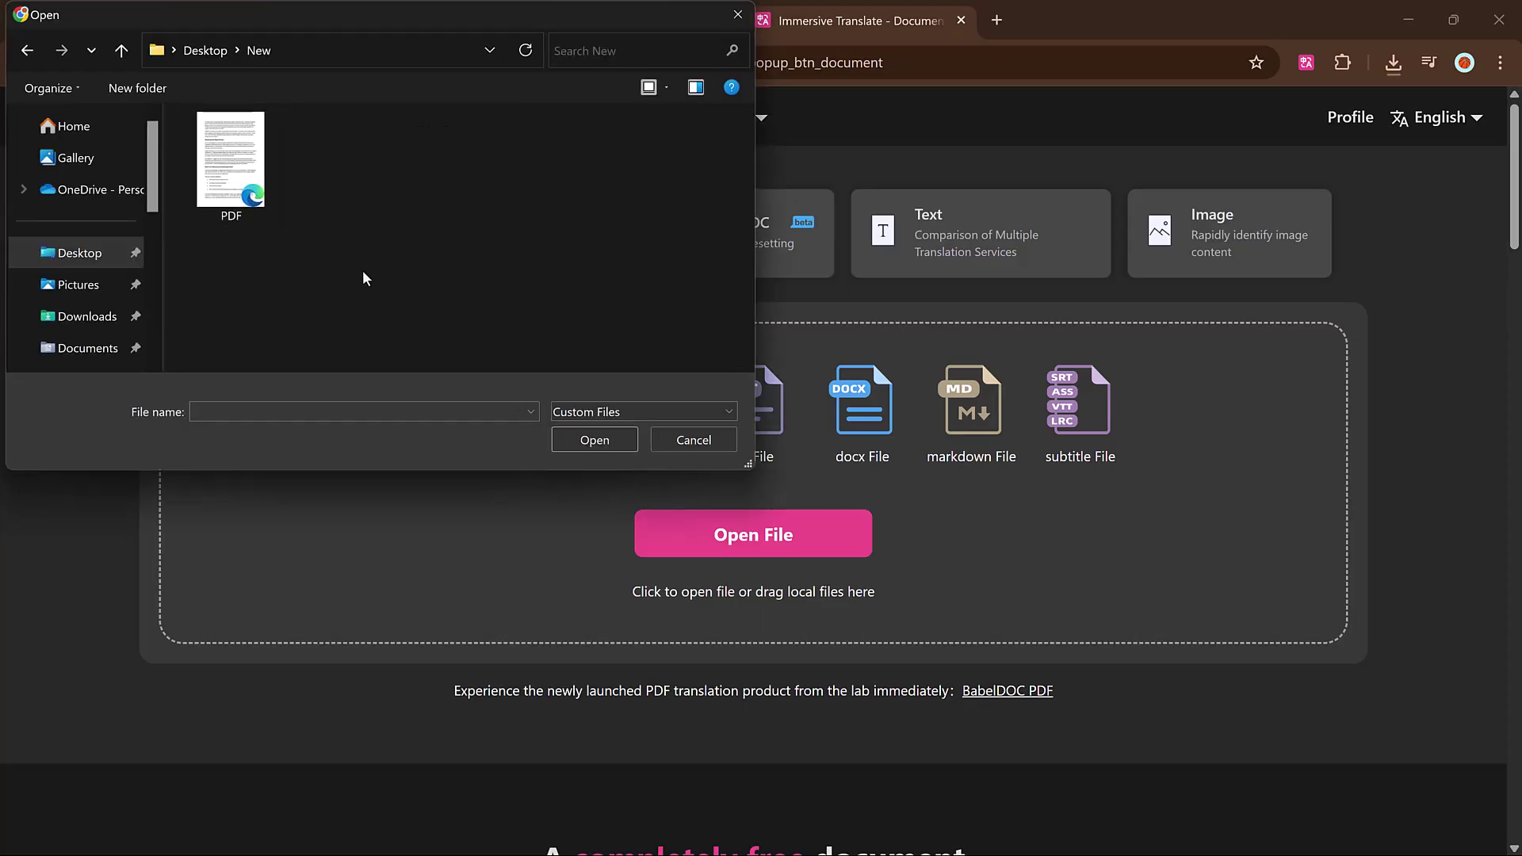
{"action": "double_click", "coordinate": [220, 170]}
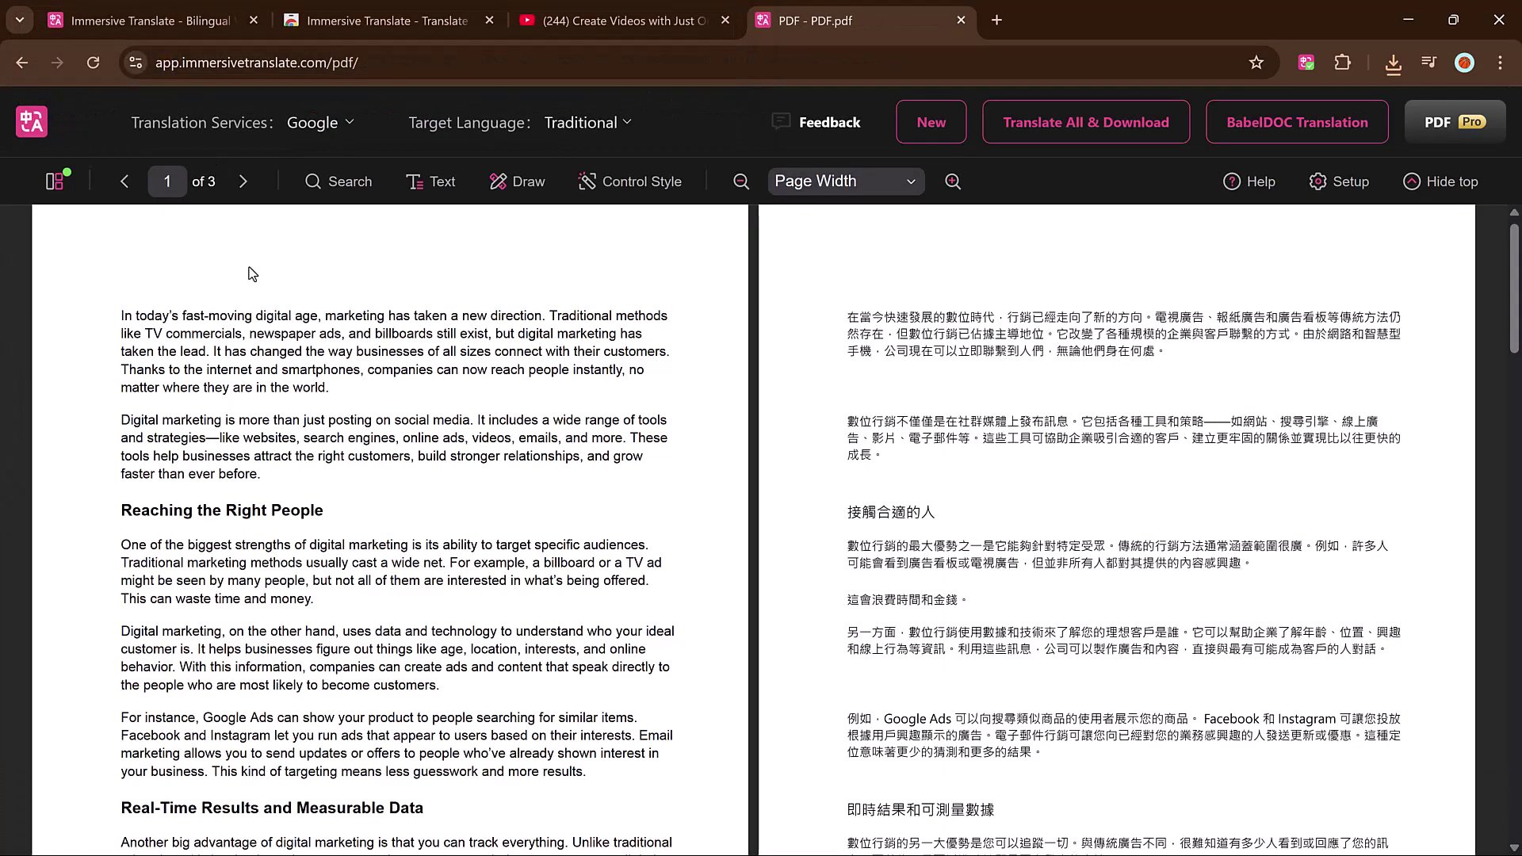
{"action": "scroll", "coordinate": [236, 313], "scroll_direction": "down", "scroll_amount": 3}
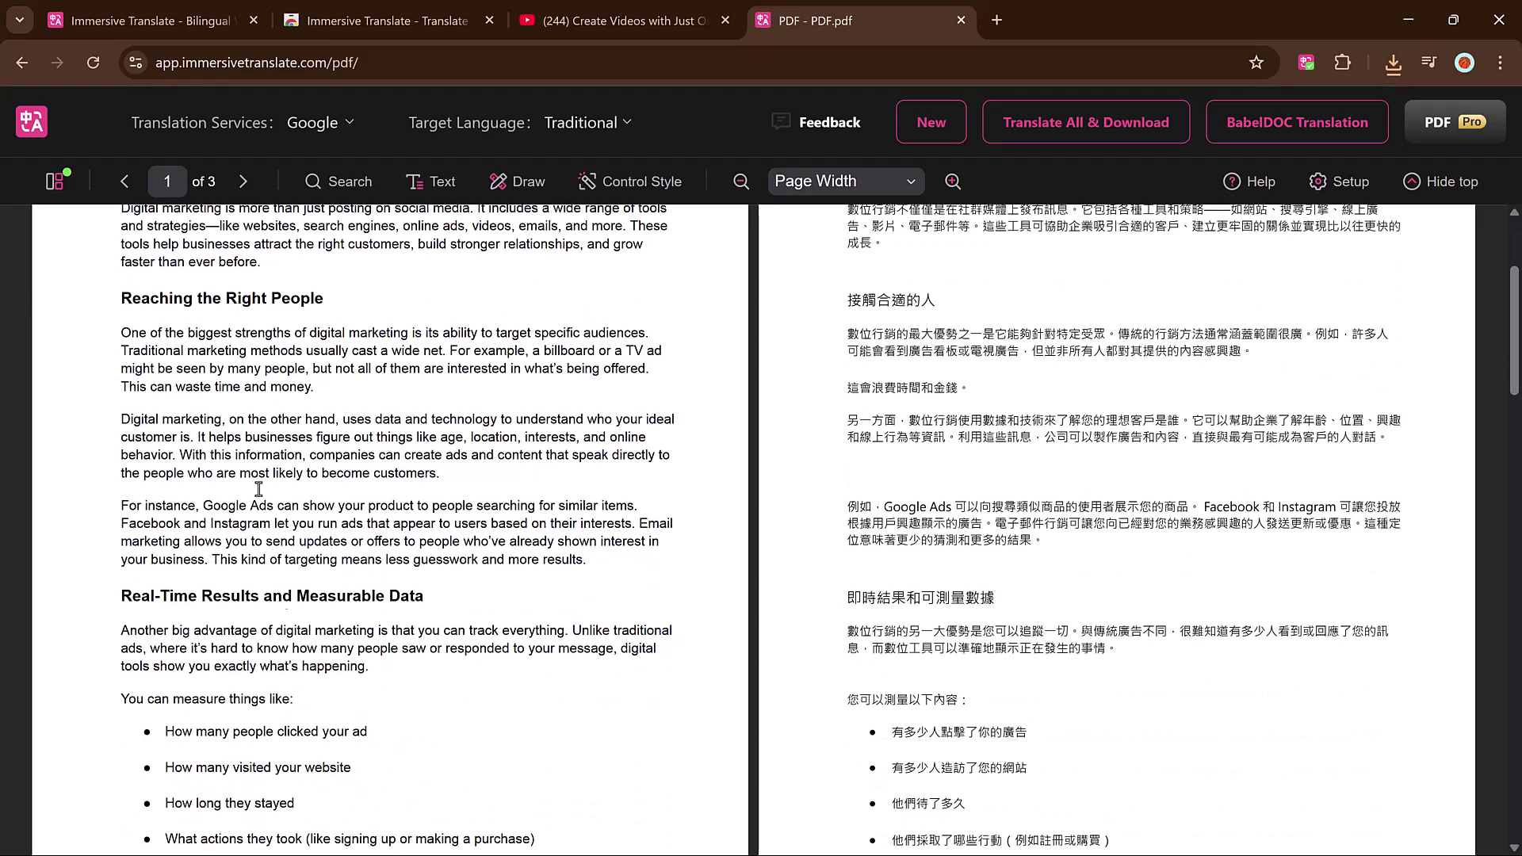
{"action": "scroll", "coordinate": [283, 626], "scroll_direction": "down", "scroll_amount": 2}
{"action": "scroll", "coordinate": [283, 626], "scroll_direction": "down", "scroll_amount": 2}
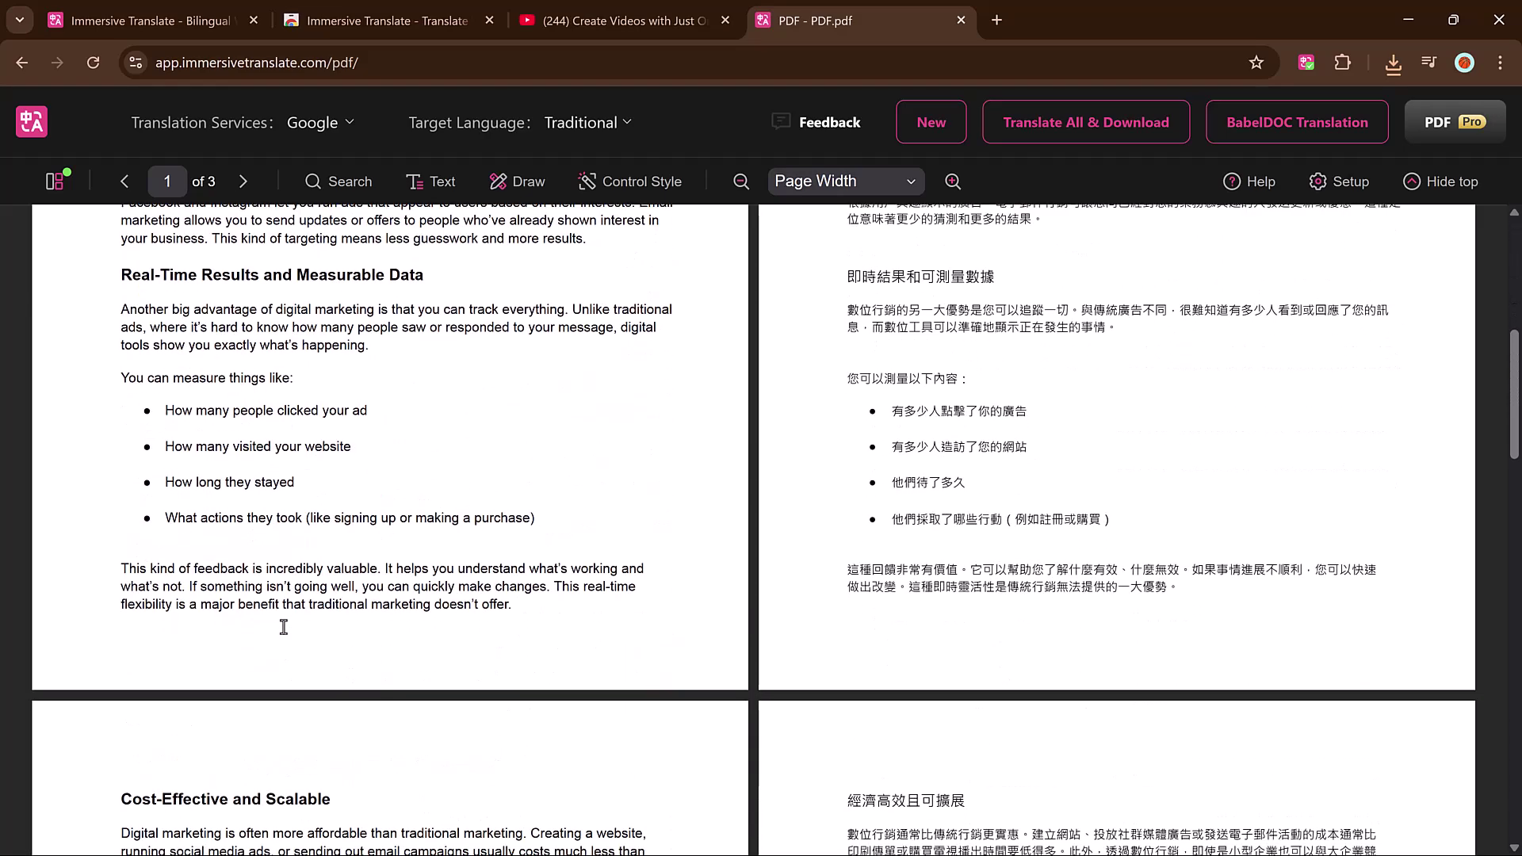
{"action": "scroll", "coordinate": [283, 626], "scroll_direction": "down", "scroll_amount": 1}
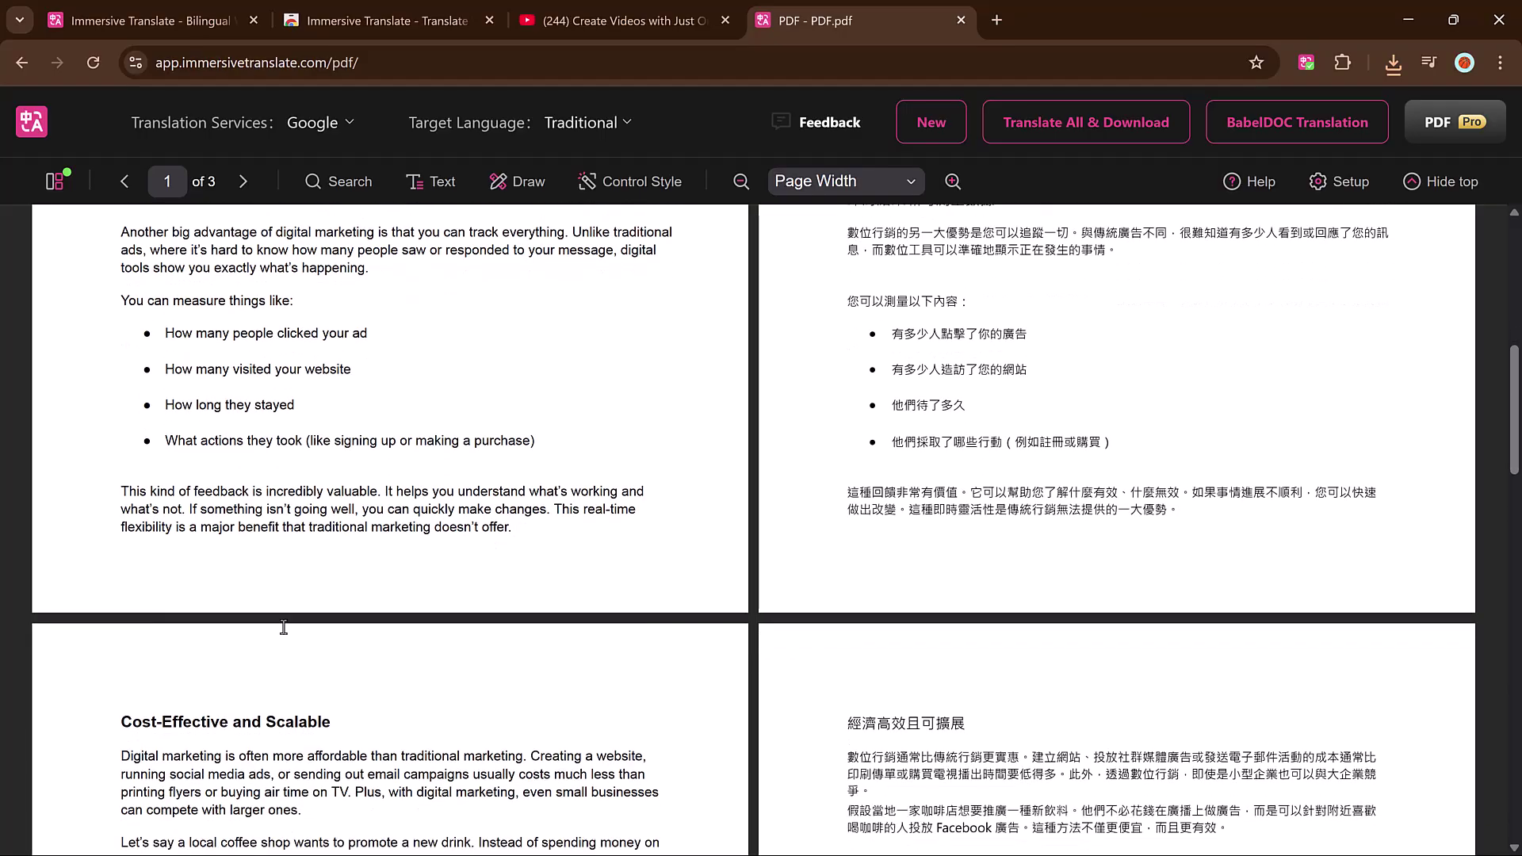
{"action": "scroll", "coordinate": [283, 626], "scroll_direction": "down", "scroll_amount": 2}
{"action": "scroll", "coordinate": [283, 626], "scroll_direction": "down", "scroll_amount": 1}
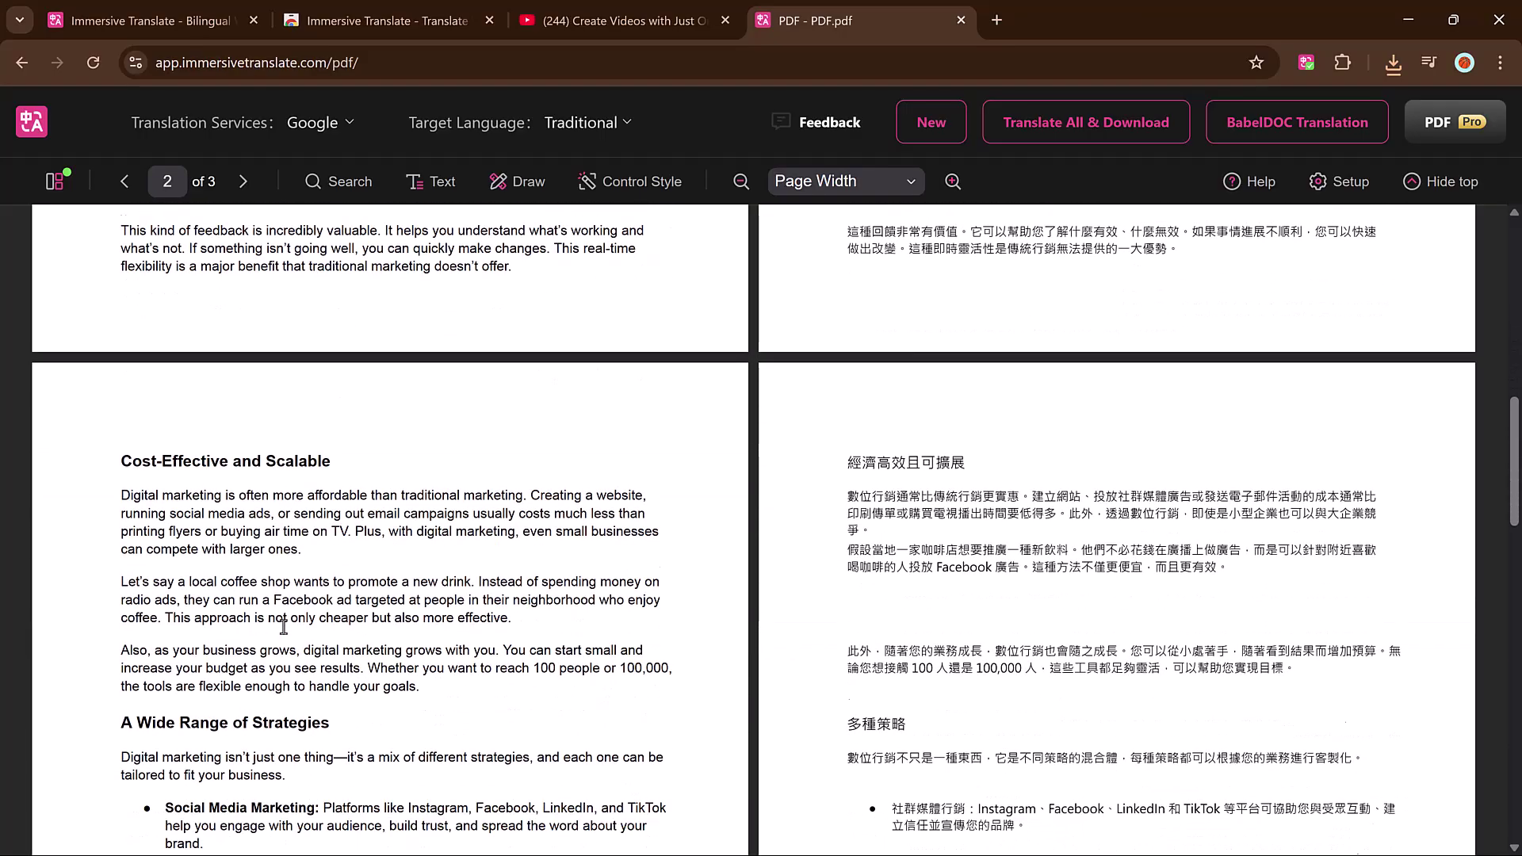
{"action": "scroll", "coordinate": [283, 626], "scroll_direction": "down", "scroll_amount": 1}
{"action": "scroll", "coordinate": [283, 626], "scroll_direction": "down", "scroll_amount": 2}
{"action": "scroll", "coordinate": [283, 626], "scroll_direction": "down", "scroll_amount": 2}
{"action": "scroll", "coordinate": [283, 626], "scroll_direction": "down", "scroll_amount": 5}
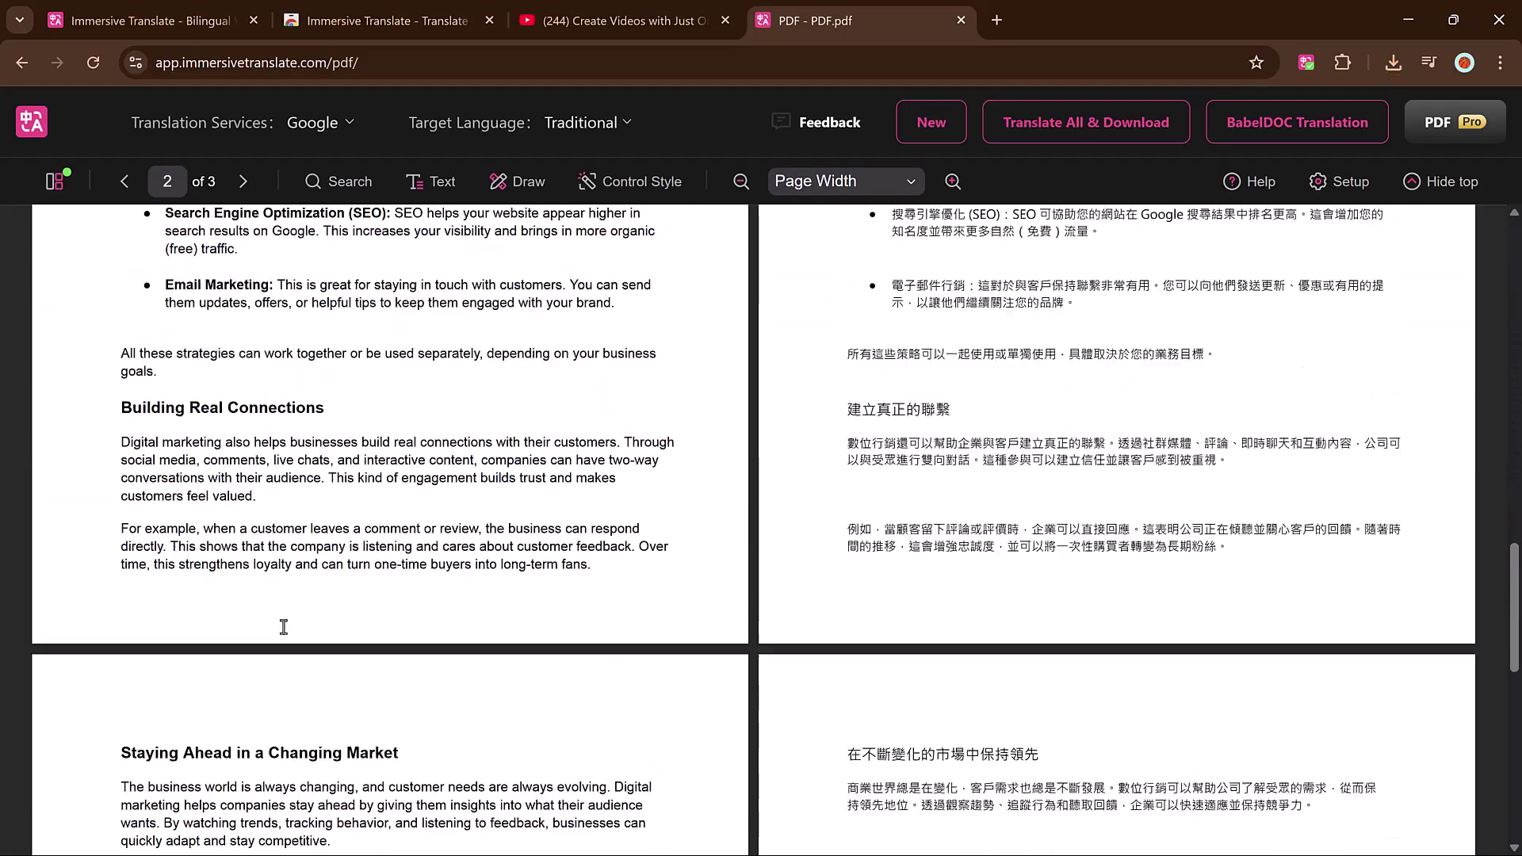
{"action": "scroll", "coordinate": [283, 626], "scroll_direction": "down", "scroll_amount": 1}
{"action": "scroll", "coordinate": [283, 626], "scroll_direction": "up", "scroll_amount": 5}
{"action": "scroll", "coordinate": [283, 626], "scroll_direction": "up", "scroll_amount": 5}
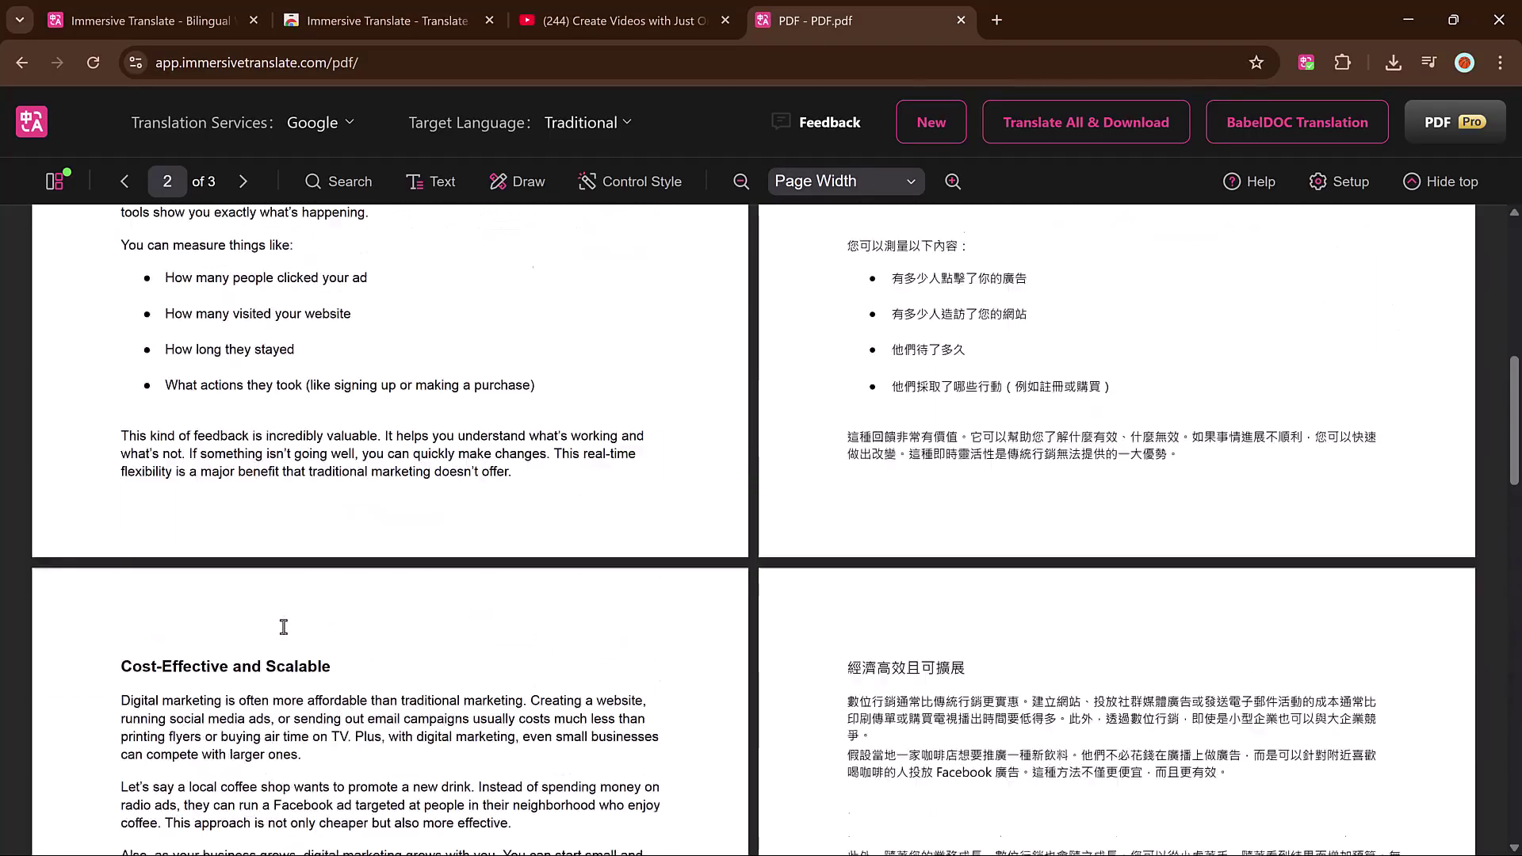
{"action": "scroll", "coordinate": [283, 626], "scroll_direction": "up", "scroll_amount": 5}
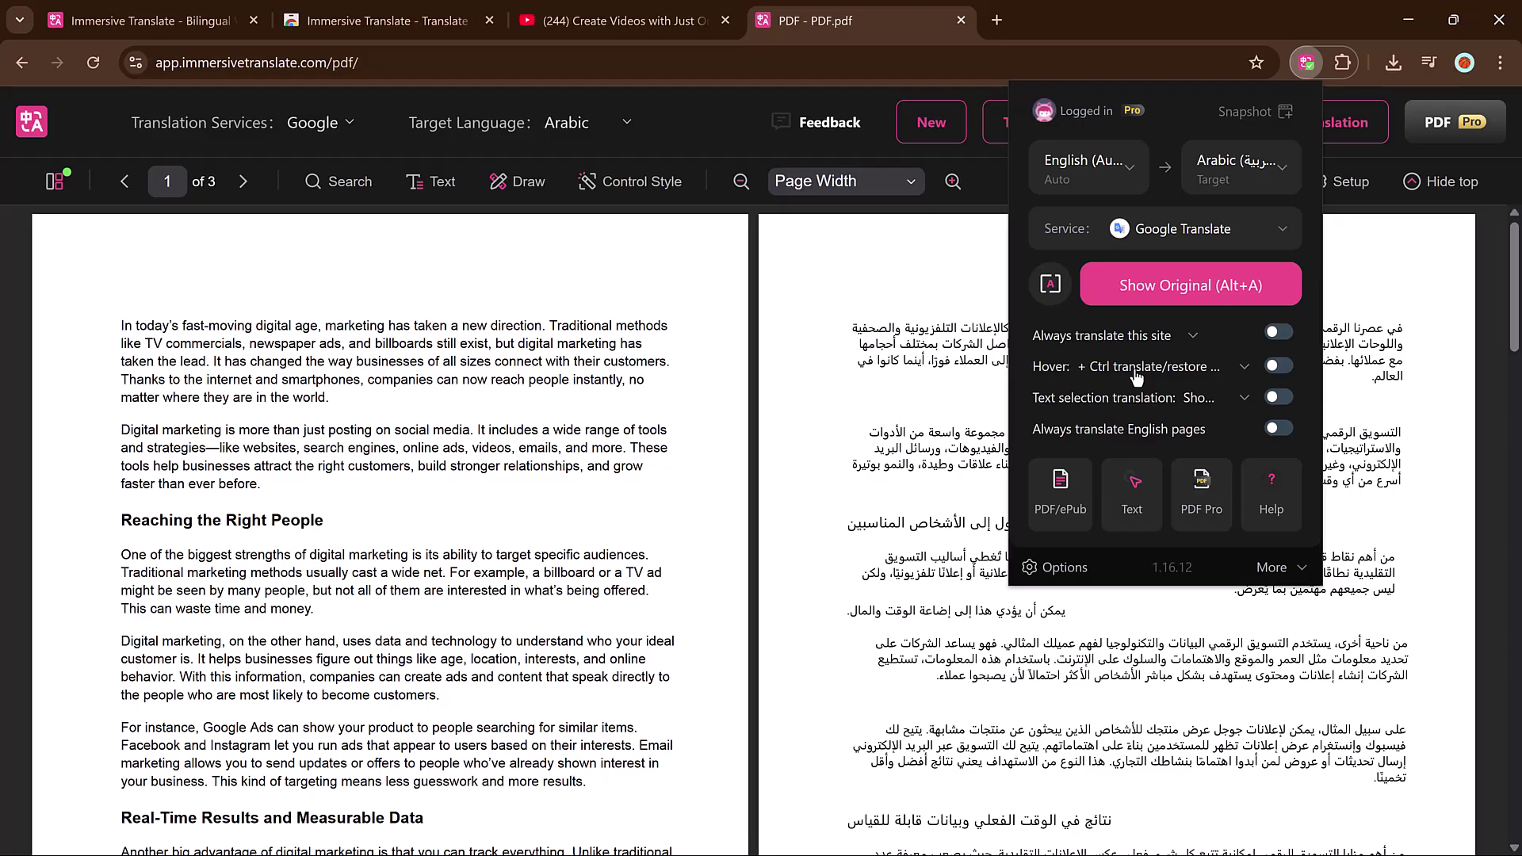
Enable Hover + Ctrl translation and revert the PDF pane to the original English.
{"action": "left_click", "coordinate": [1278, 367]}
{"action": "left_click", "coordinate": [1181, 287]}
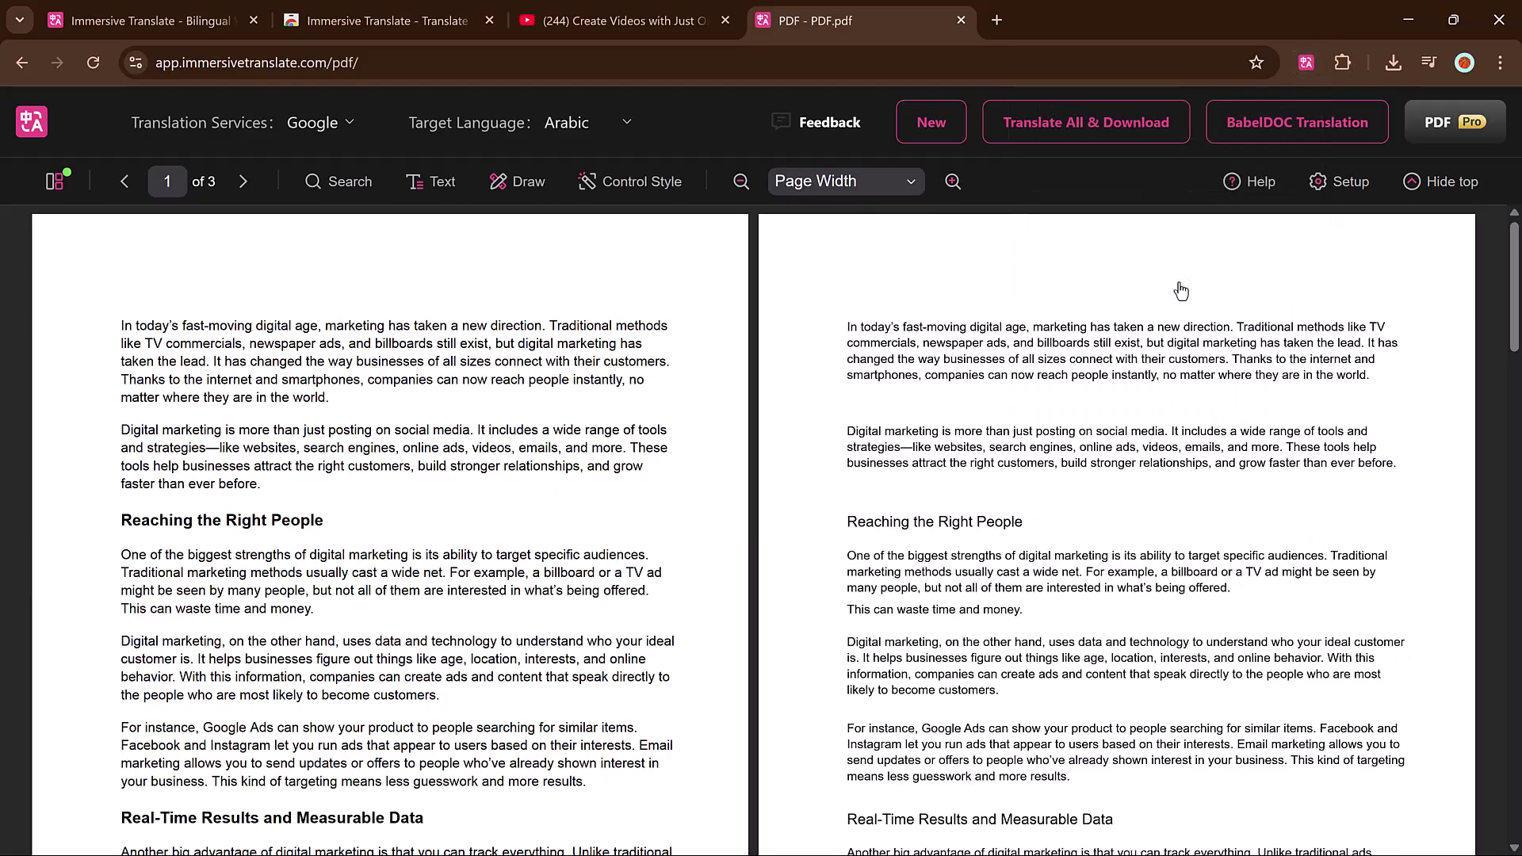
{"action": "left_click", "coordinate": [1304, 63]}
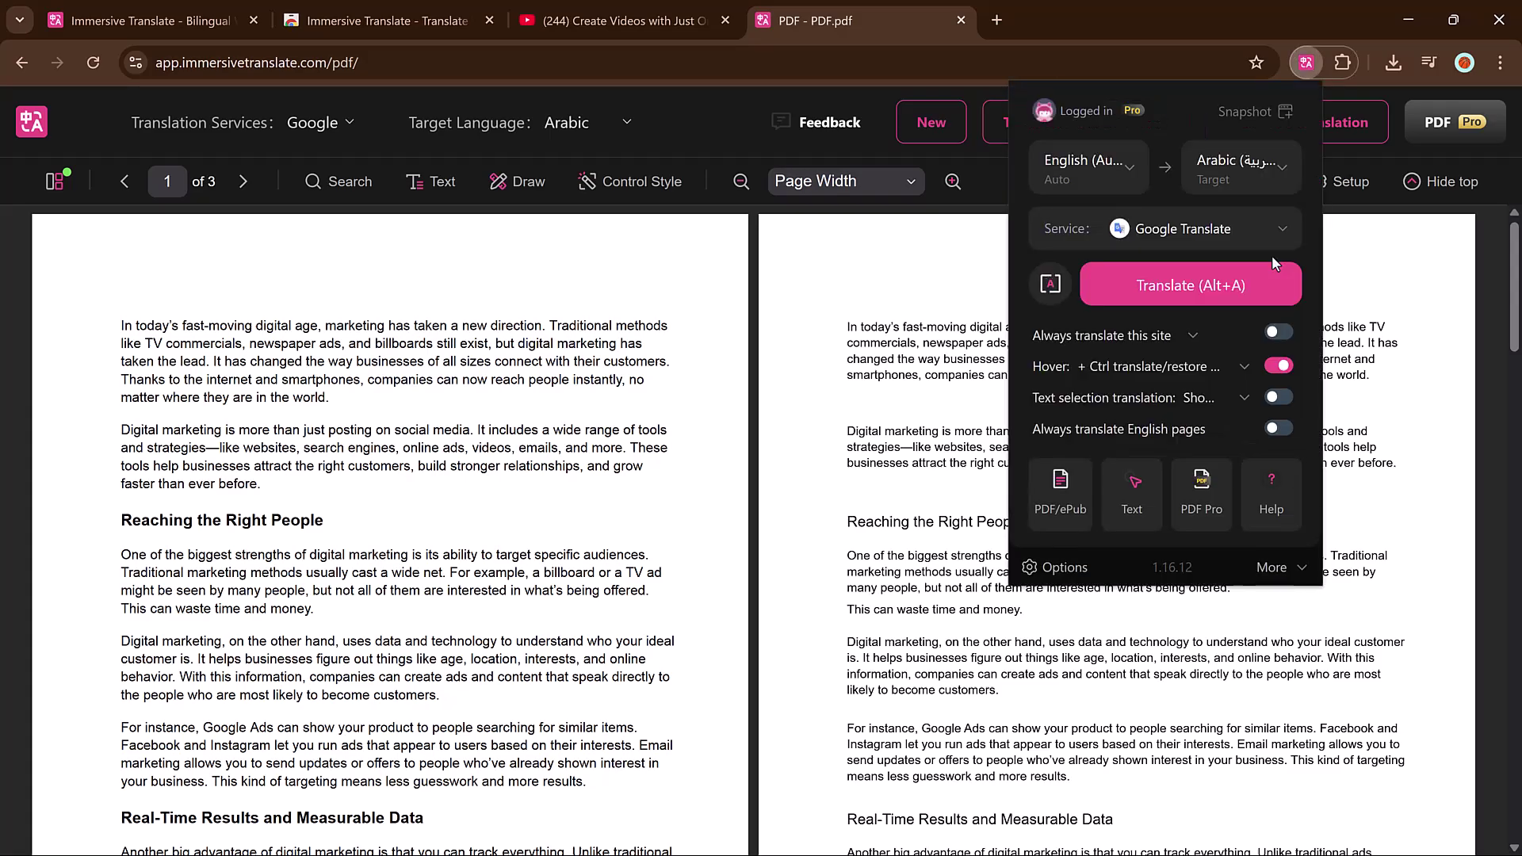
Dismiss quick settings, close the PDF and YouTube tabs, and return to the immersivetranslate.com tab.
{"action": "left_click", "coordinate": [964, 25]}
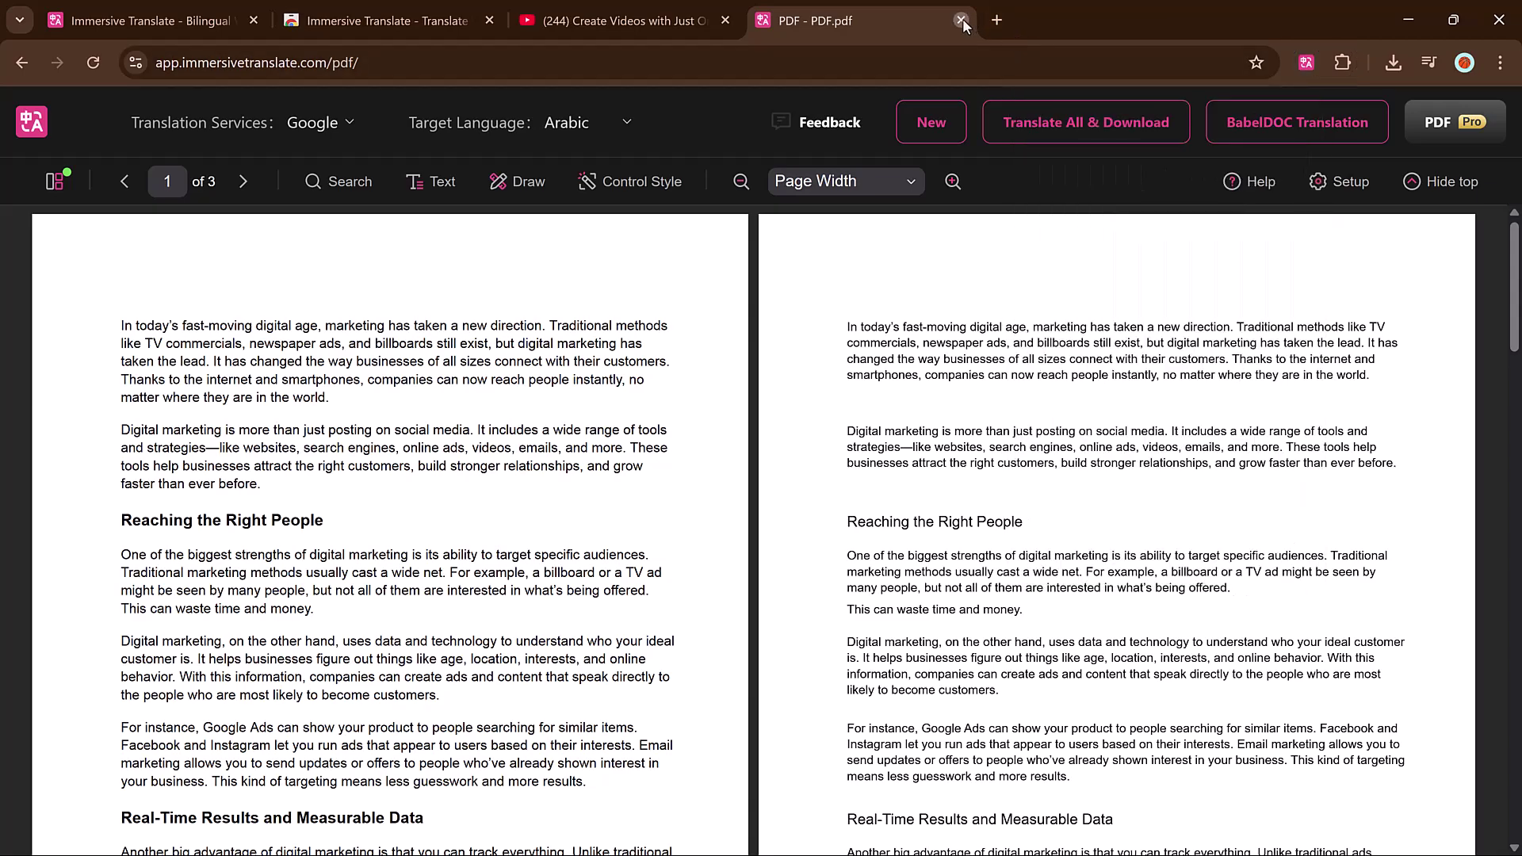
{"action": "left_click", "coordinate": [961, 20]}
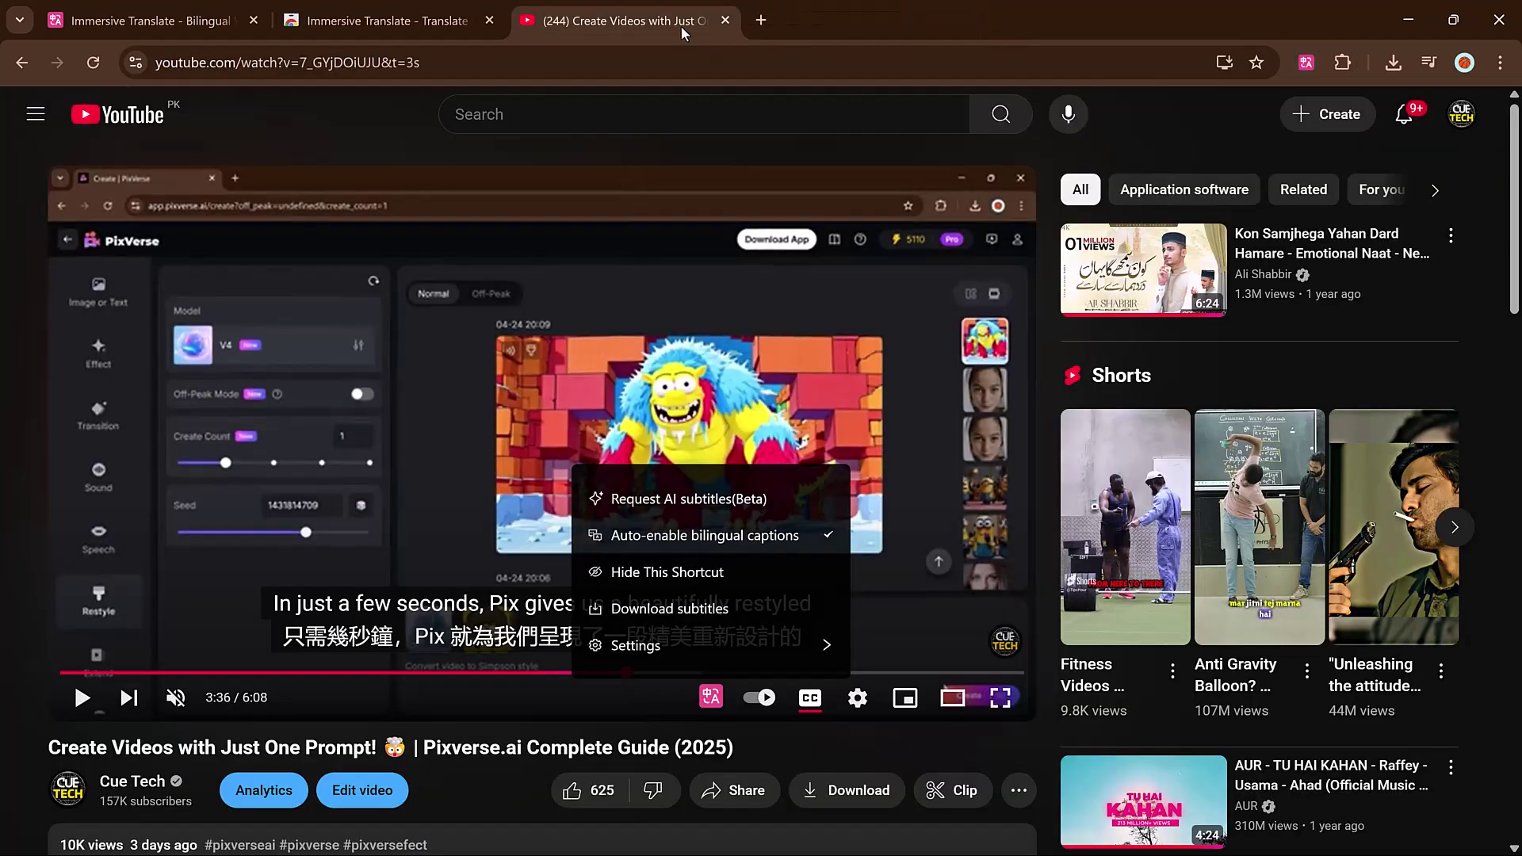
{"action": "left_click", "coordinate": [727, 20]}
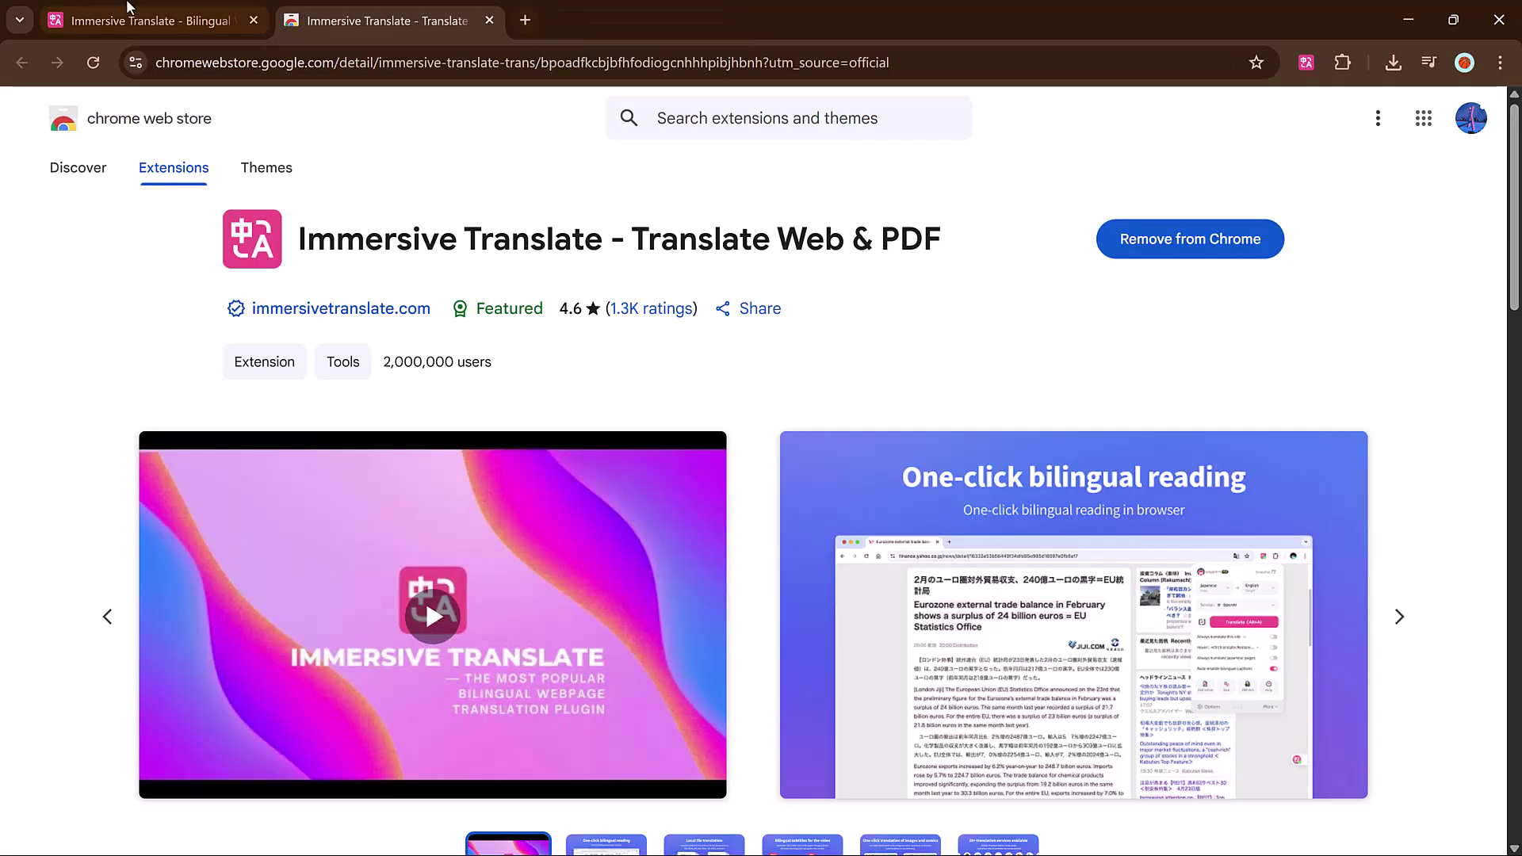
{"action": "left_click", "coordinate": [133, 16]}
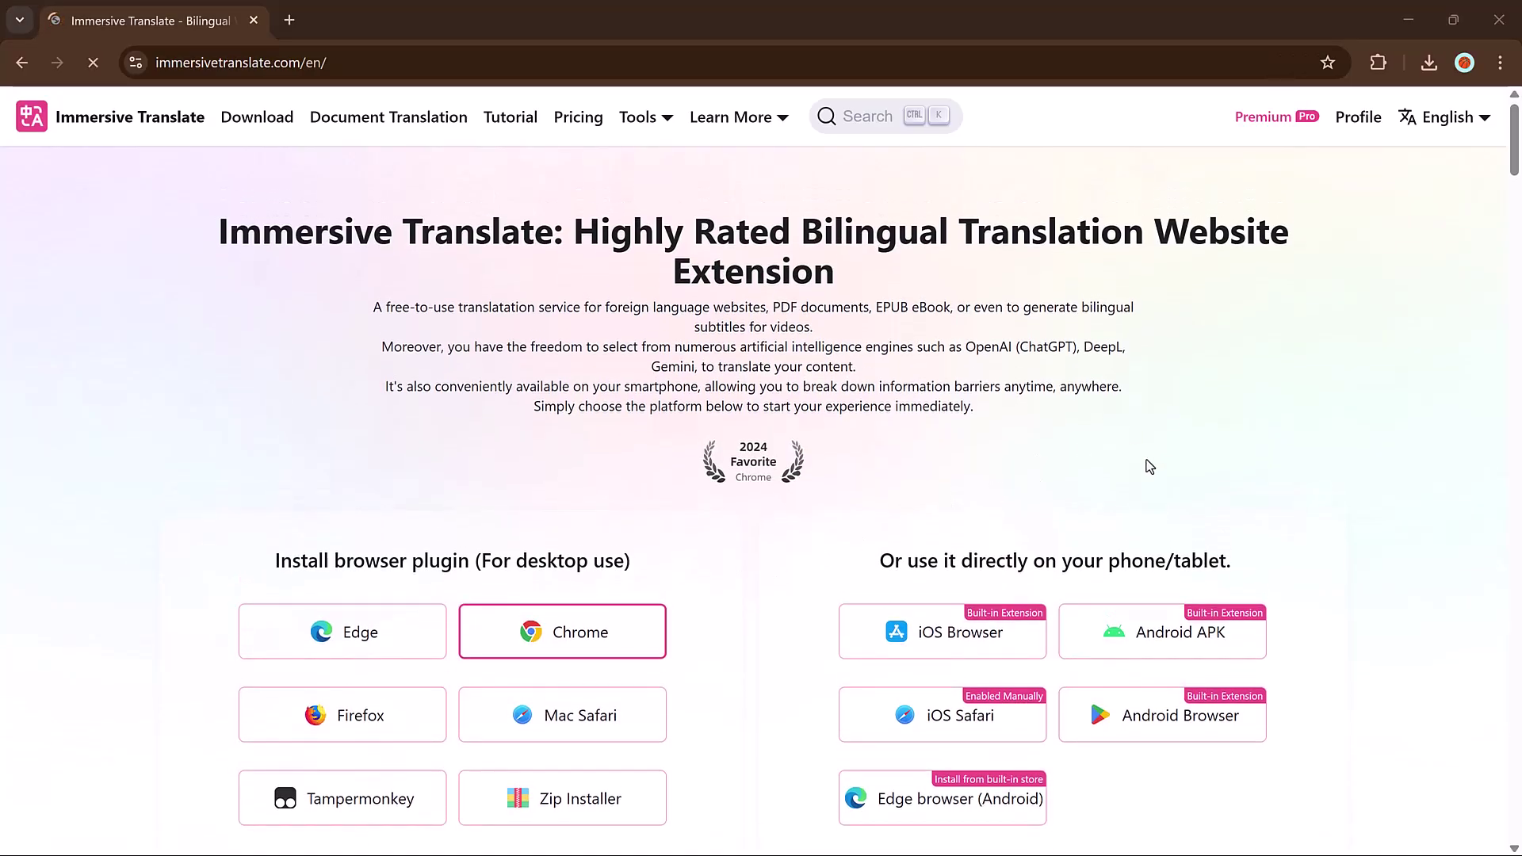
Browse the homepage's feature sections, settling on the Image Translation section.
{"action": "scroll", "coordinate": [1149, 466], "scroll_direction": "down", "scroll_amount": 2}
{"action": "scroll", "coordinate": [1149, 466], "scroll_direction": "down", "scroll_amount": 5}
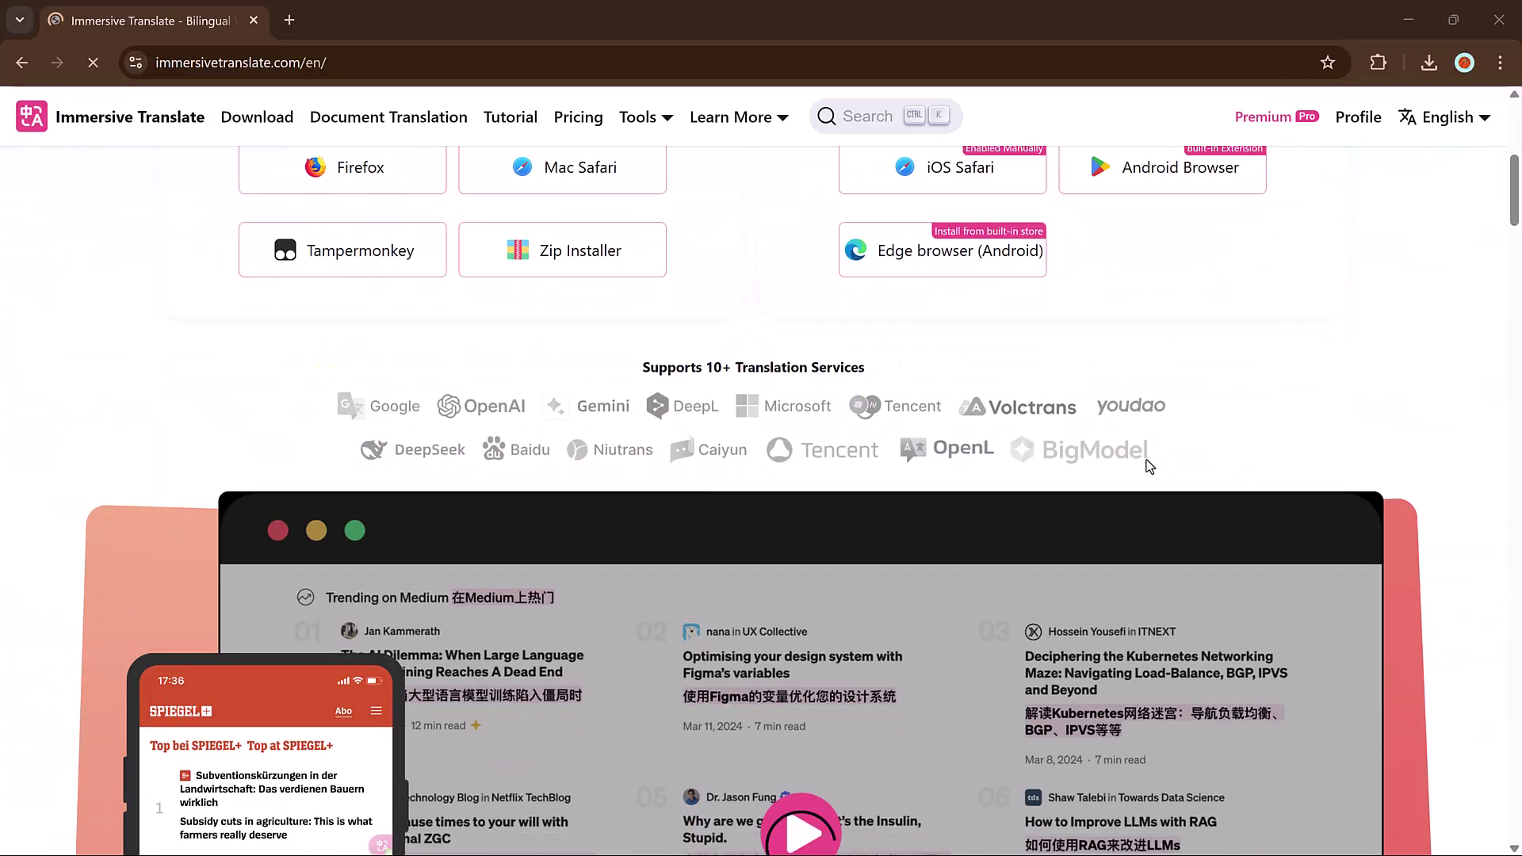
{"action": "scroll", "coordinate": [1150, 466], "scroll_direction": "down", "scroll_amount": 4}
{"action": "scroll", "coordinate": [1150, 466], "scroll_direction": "down", "scroll_amount": 2}
{"action": "scroll", "coordinate": [1149, 466], "scroll_direction": "down", "scroll_amount": 1}
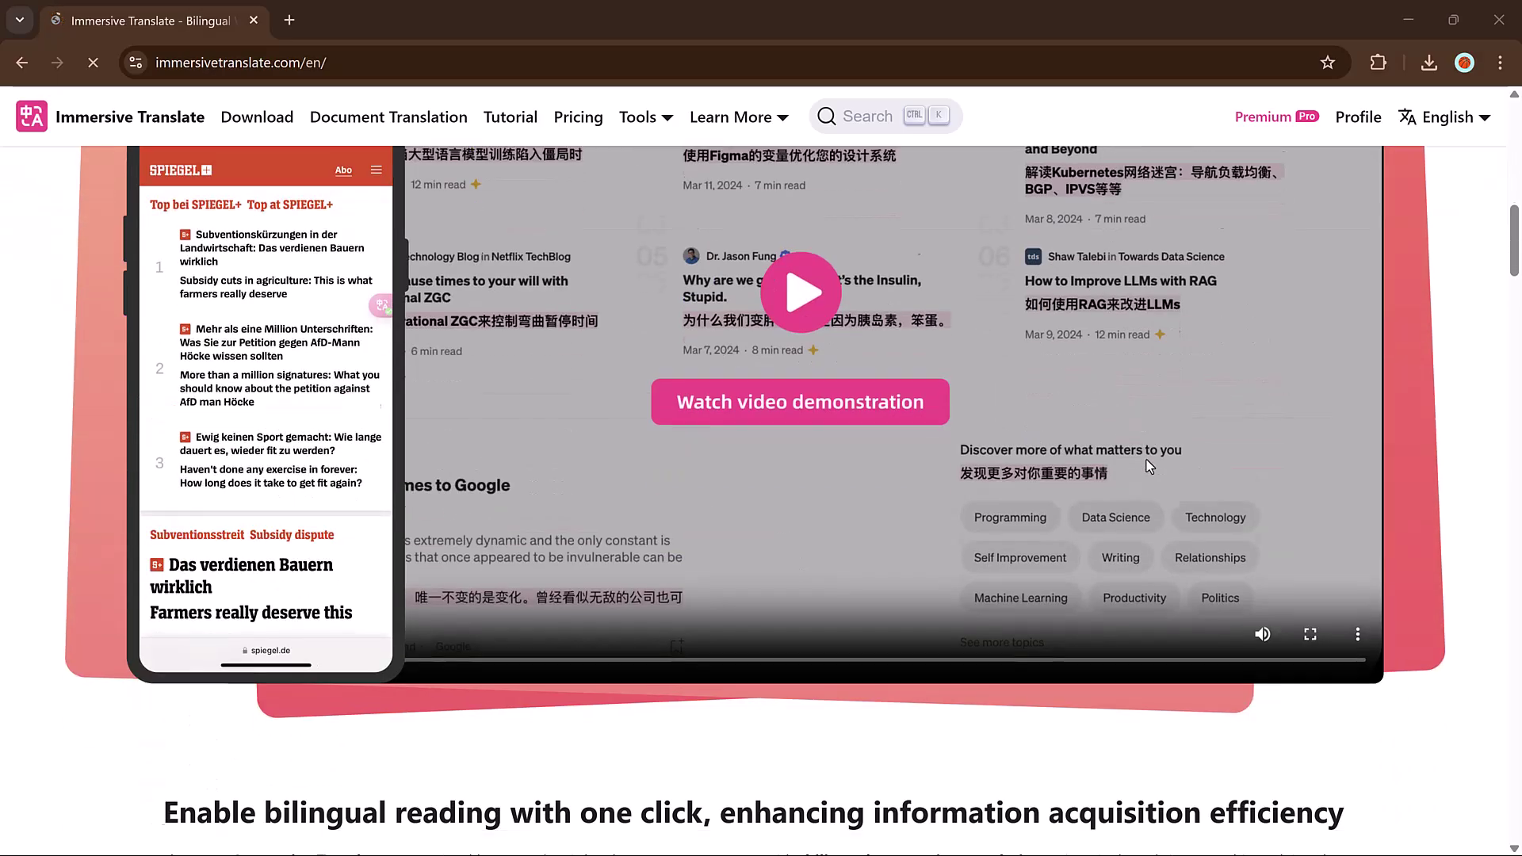
{"action": "scroll", "coordinate": [1149, 466], "scroll_direction": "down", "scroll_amount": 3}
{"action": "scroll", "coordinate": [1149, 466], "scroll_direction": "down", "scroll_amount": 1}
{"action": "scroll", "coordinate": [1149, 466], "scroll_direction": "down", "scroll_amount": 2}
{"action": "scroll", "coordinate": [1149, 466], "scroll_direction": "down", "scroll_amount": 2}
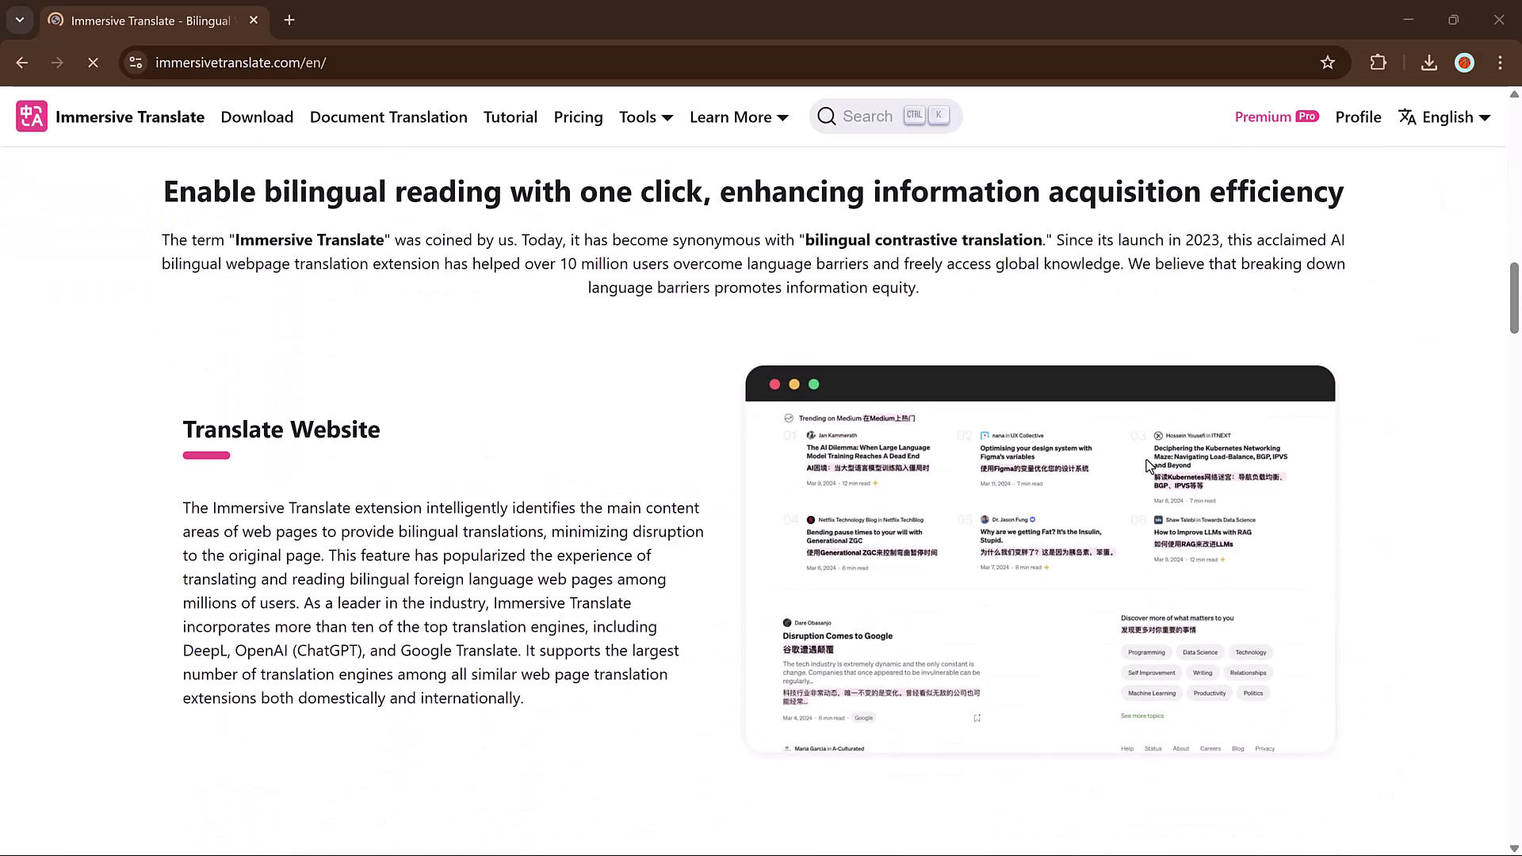
{"action": "scroll", "coordinate": [979, 435], "scroll_direction": "down", "scroll_amount": 4}
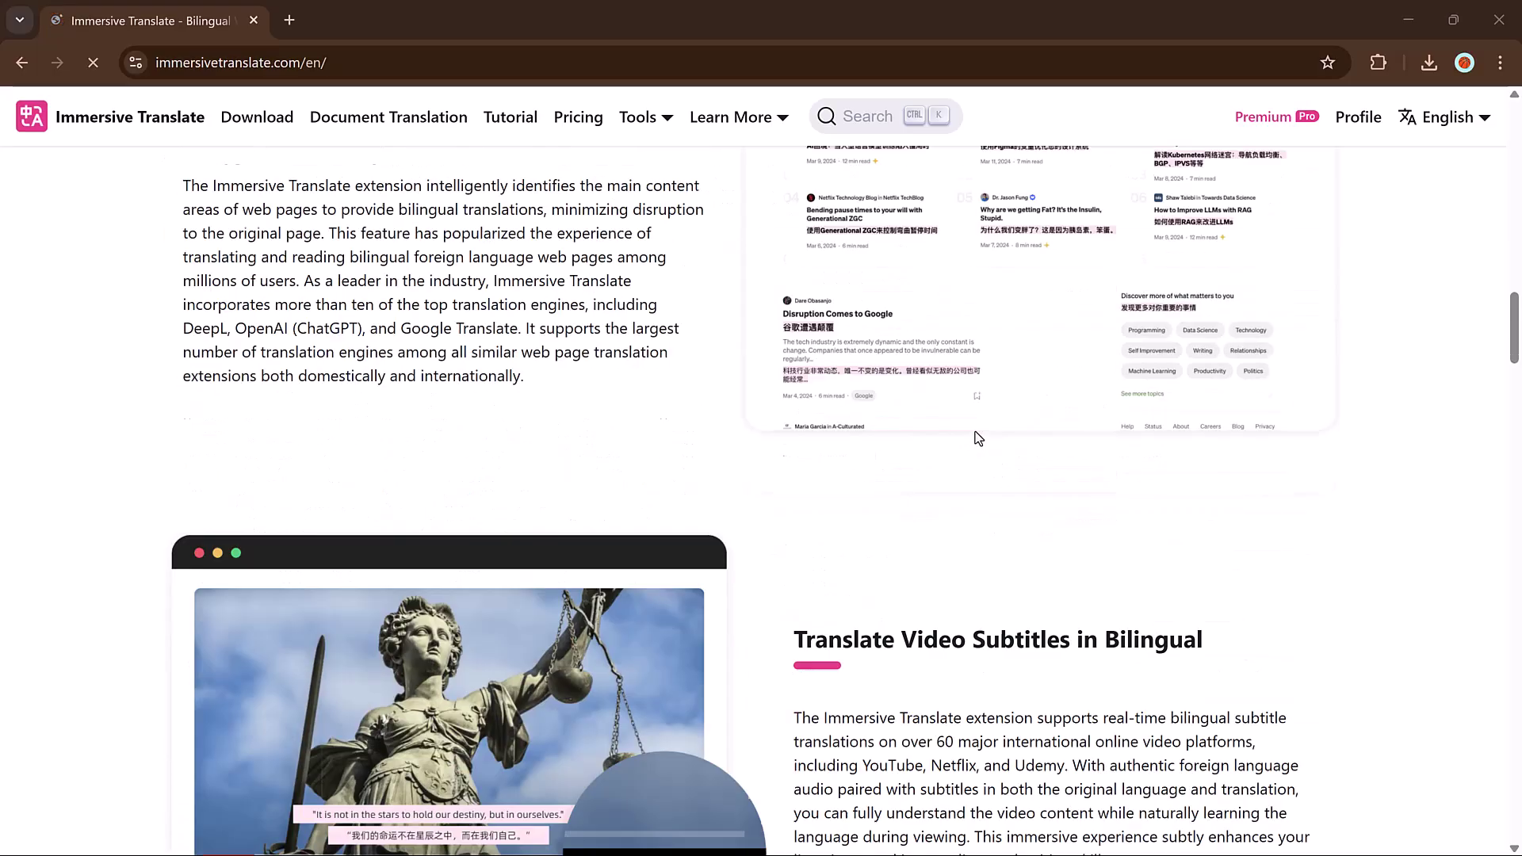
{"action": "scroll", "coordinate": [978, 438], "scroll_direction": "down", "scroll_amount": 2}
{"action": "scroll", "coordinate": [978, 438], "scroll_direction": "down", "scroll_amount": 4}
{"action": "scroll", "coordinate": [979, 438], "scroll_direction": "down", "scroll_amount": 2}
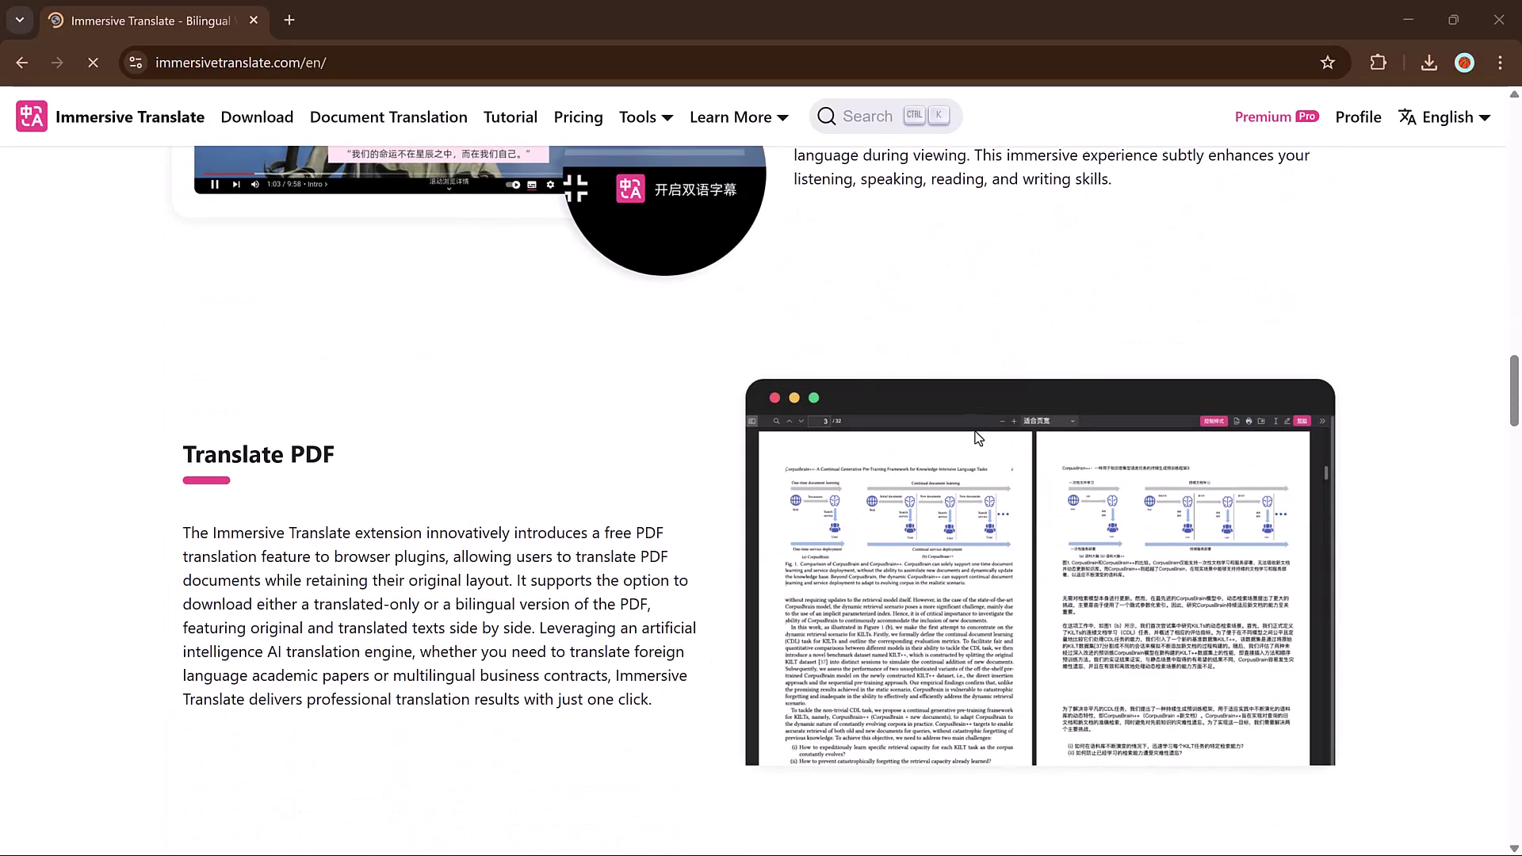
{"action": "scroll", "coordinate": [978, 438], "scroll_direction": "down", "scroll_amount": 1}
{"action": "scroll", "coordinate": [978, 439], "scroll_direction": "down", "scroll_amount": 5}
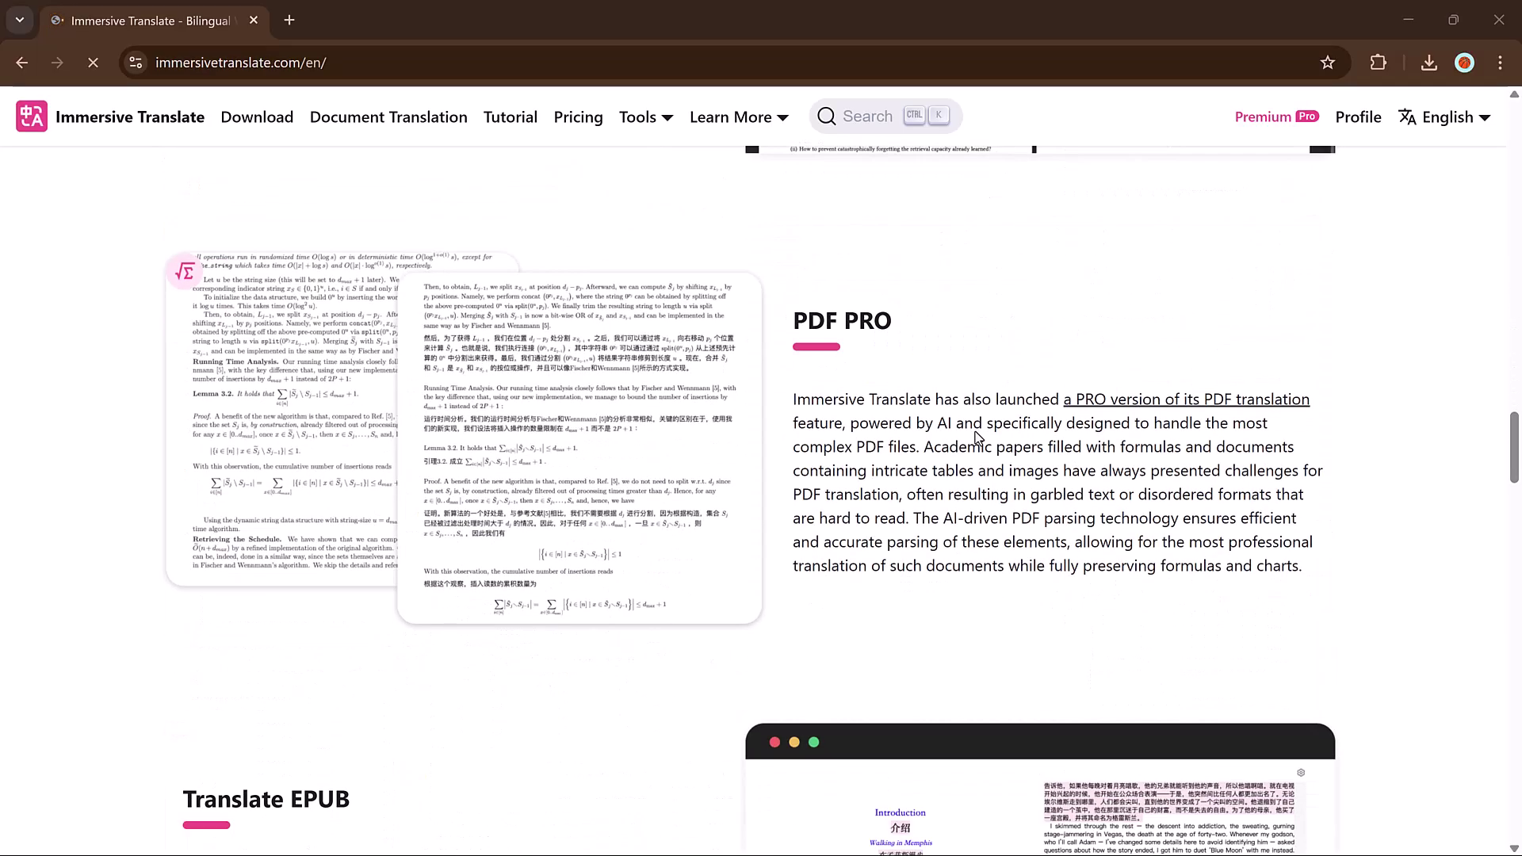
{"action": "scroll", "coordinate": [978, 438], "scroll_direction": "down", "scroll_amount": 4}
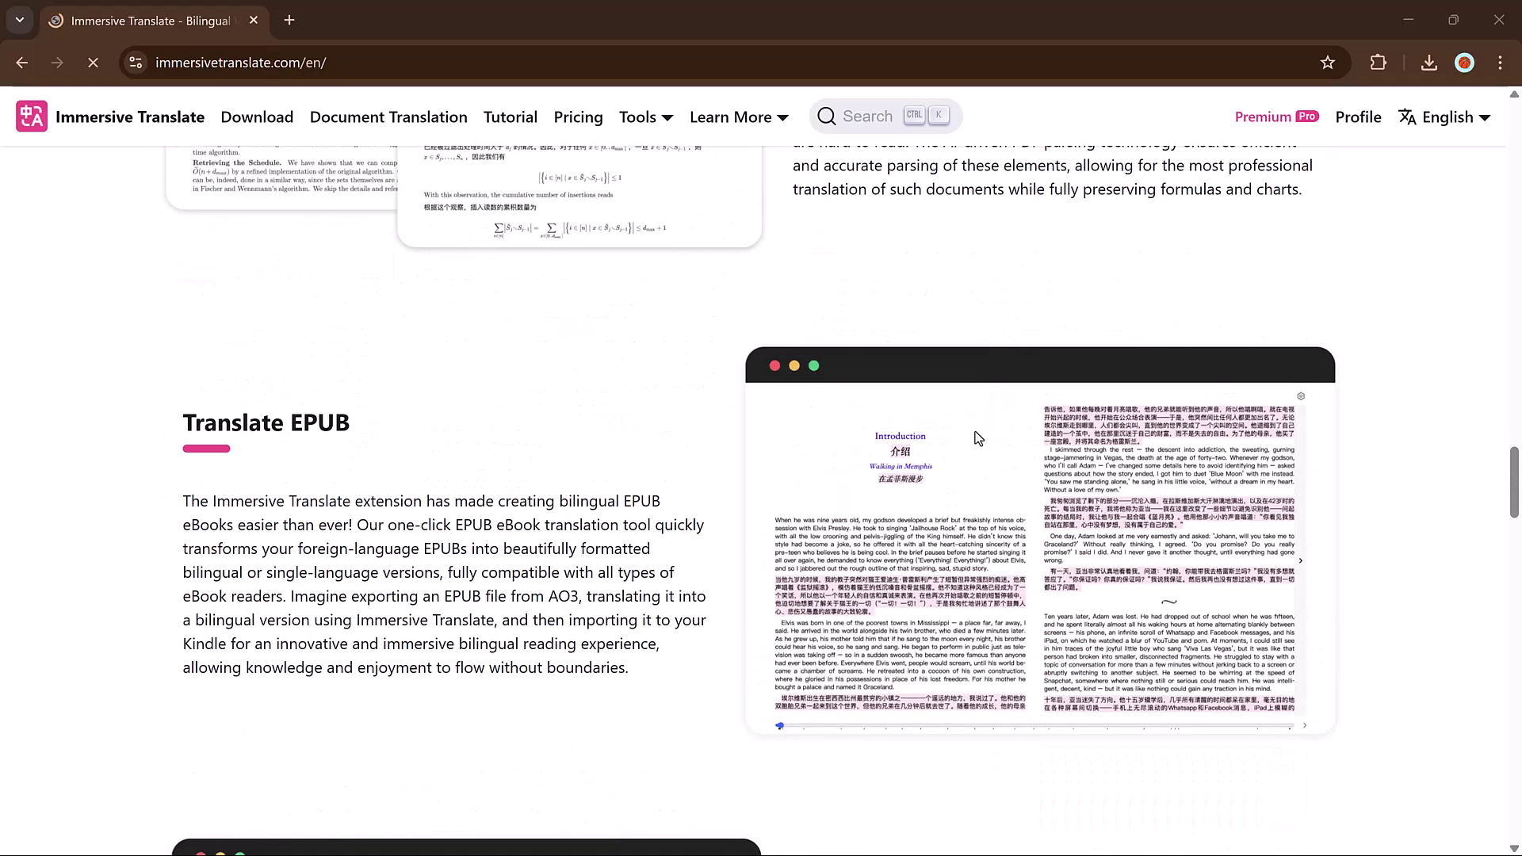
{"action": "scroll", "coordinate": [978, 439], "scroll_direction": "down", "scroll_amount": 6}
{"action": "scroll", "coordinate": [978, 438], "scroll_direction": "down", "scroll_amount": 5}
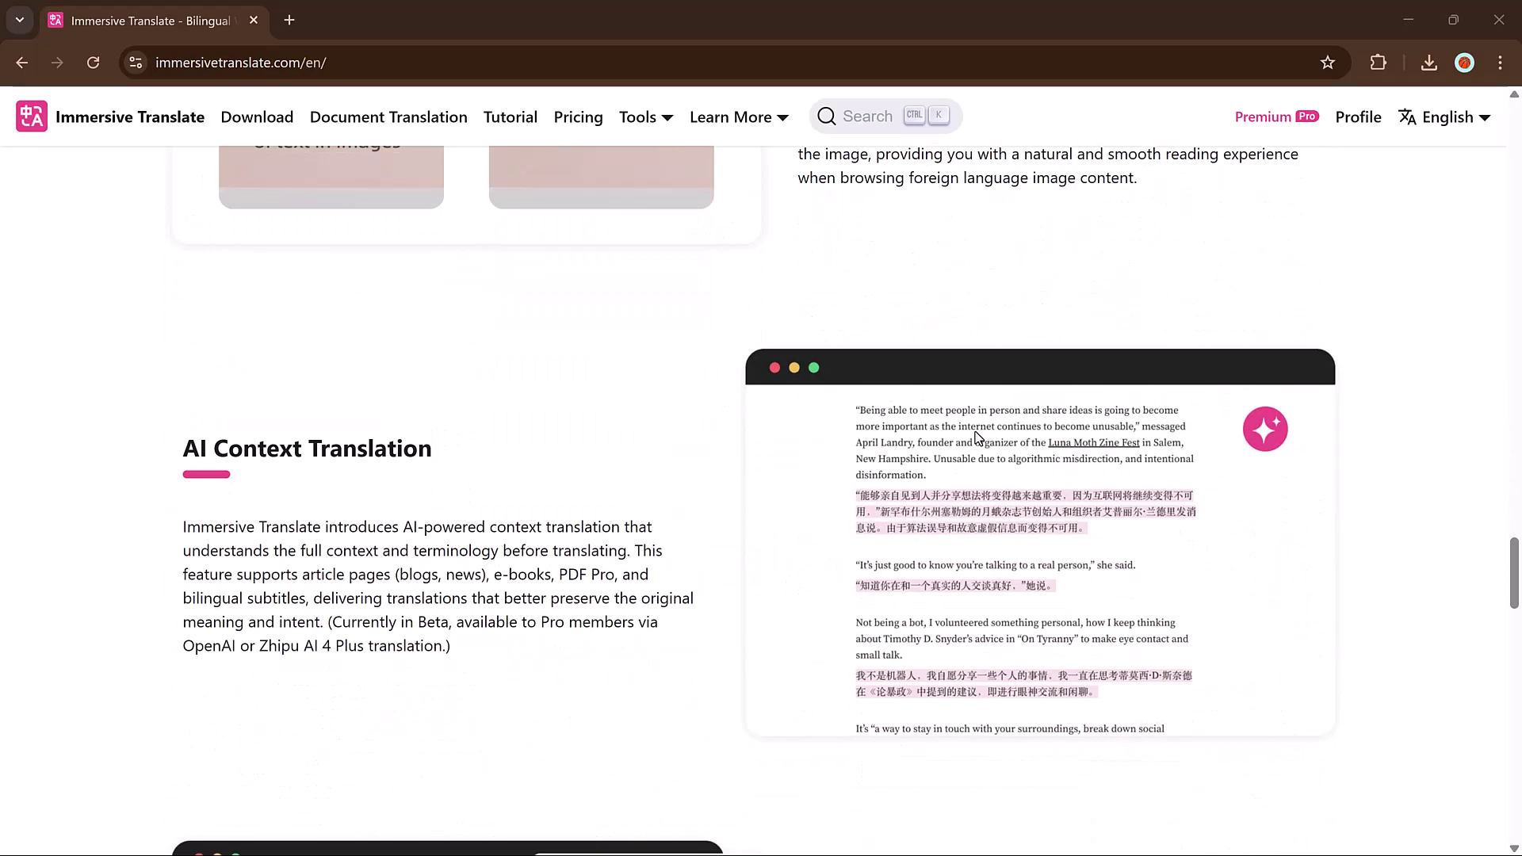
{"action": "scroll", "coordinate": [978, 438], "scroll_direction": "down", "scroll_amount": 5}
{"action": "scroll", "coordinate": [976, 432], "scroll_direction": "down", "scroll_amount": 6}
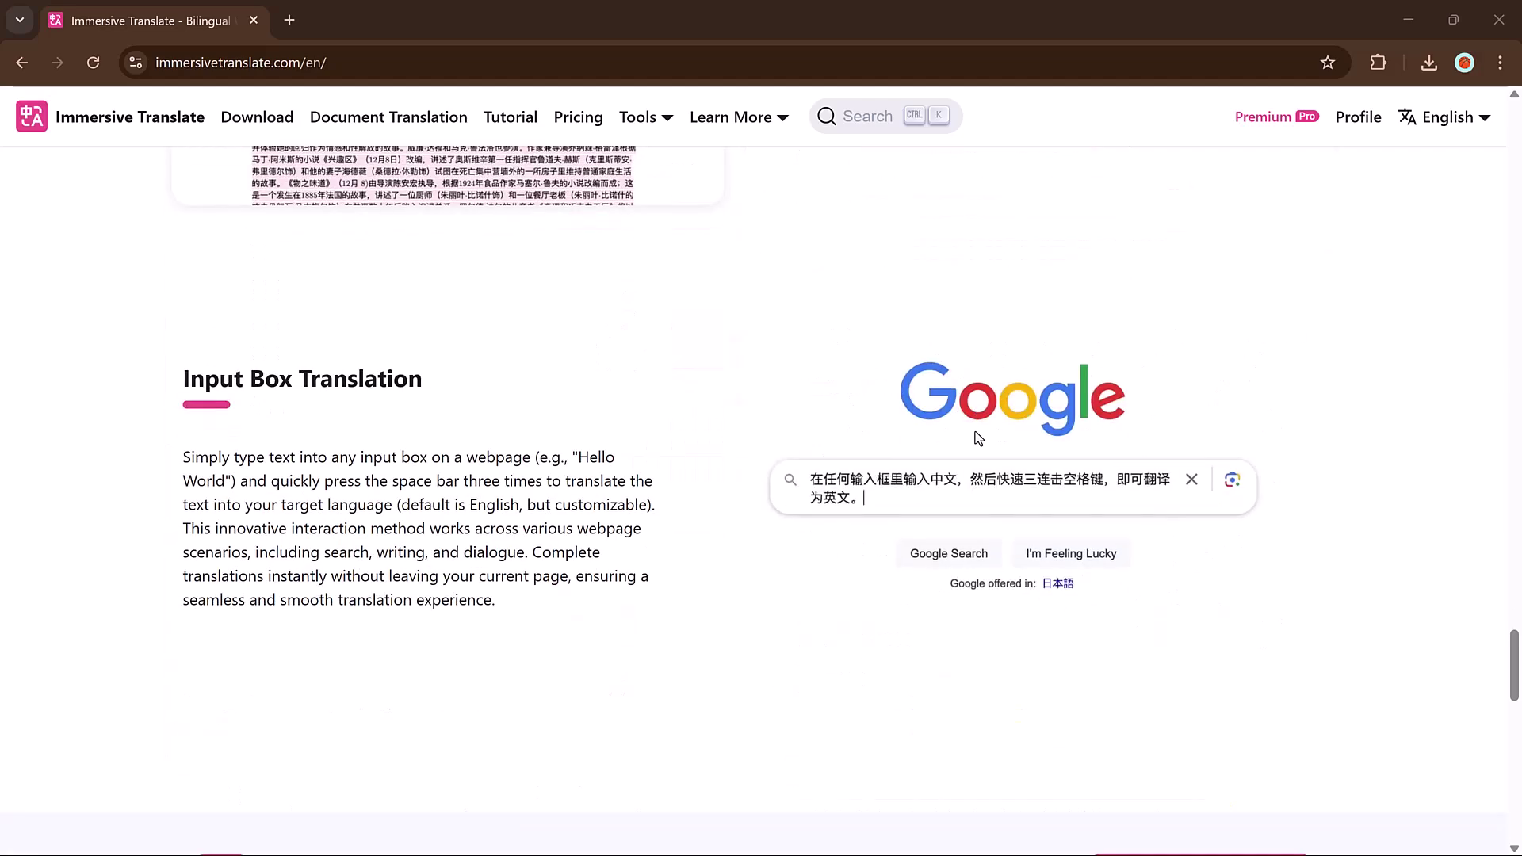
{"action": "scroll", "coordinate": [976, 432], "scroll_direction": "down", "scroll_amount": 5}
{"action": "scroll", "coordinate": [976, 435], "scroll_direction": "down", "scroll_amount": 3}
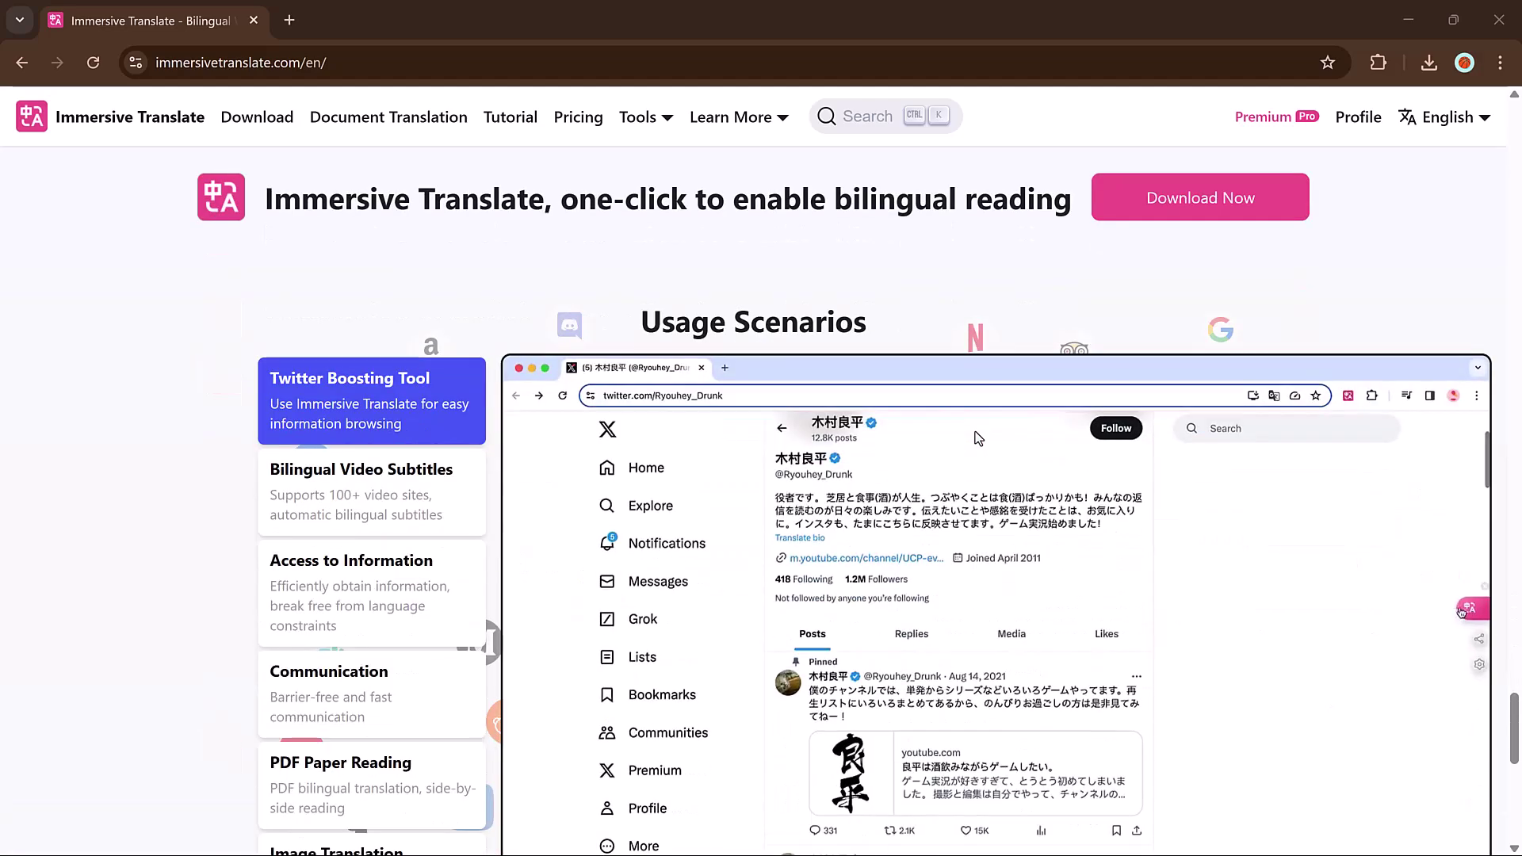
{"action": "scroll", "coordinate": [978, 439], "scroll_direction": "down", "scroll_amount": 5}
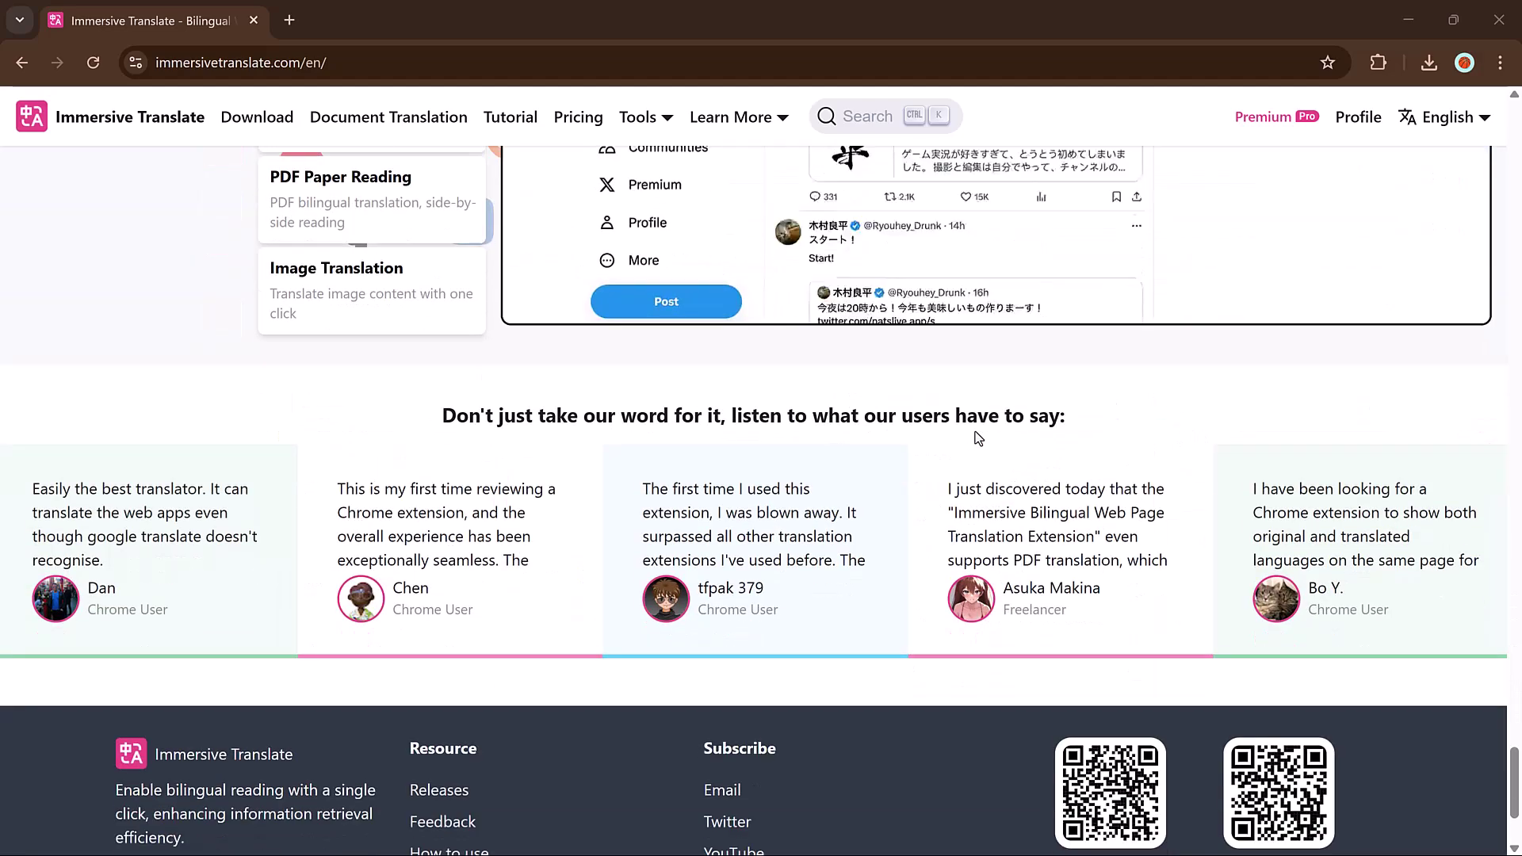
{"action": "scroll", "coordinate": [978, 438], "scroll_direction": "down", "scroll_amount": 3}
{"action": "scroll", "coordinate": [978, 438], "scroll_direction": "up", "scroll_amount": 3}
{"action": "scroll", "coordinate": [978, 439], "scroll_direction": "up", "scroll_amount": 6}
{"action": "scroll", "coordinate": [978, 438], "scroll_direction": "up", "scroll_amount": 5}
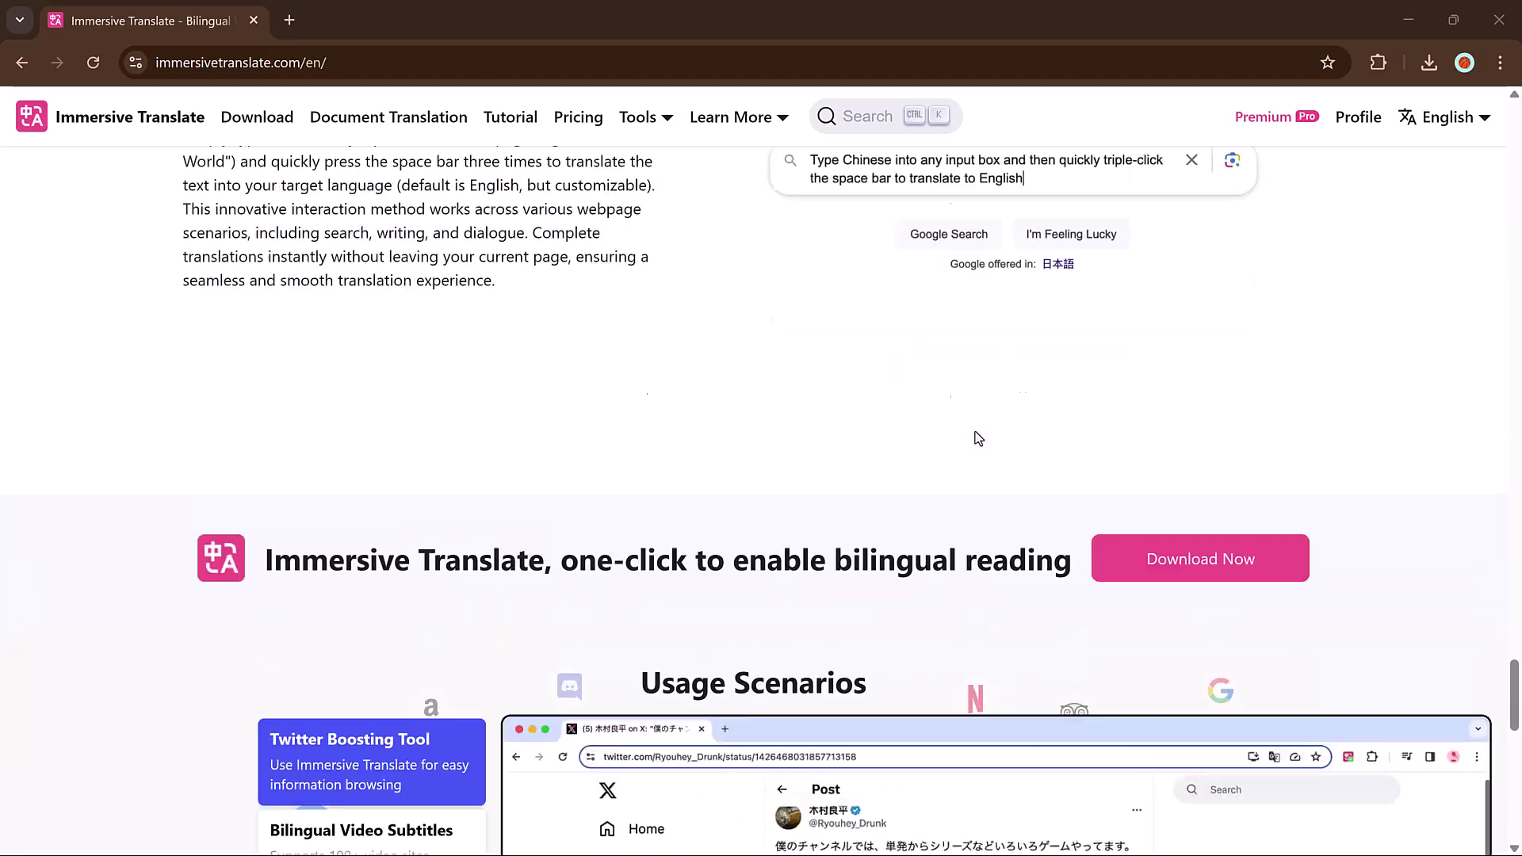
{"action": "scroll", "coordinate": [978, 438], "scroll_direction": "up", "scroll_amount": 5}
{"action": "scroll", "coordinate": [978, 438], "scroll_direction": "up", "scroll_amount": 10}
{"action": "scroll", "coordinate": [978, 438], "scroll_direction": "up", "scroll_amount": 2}
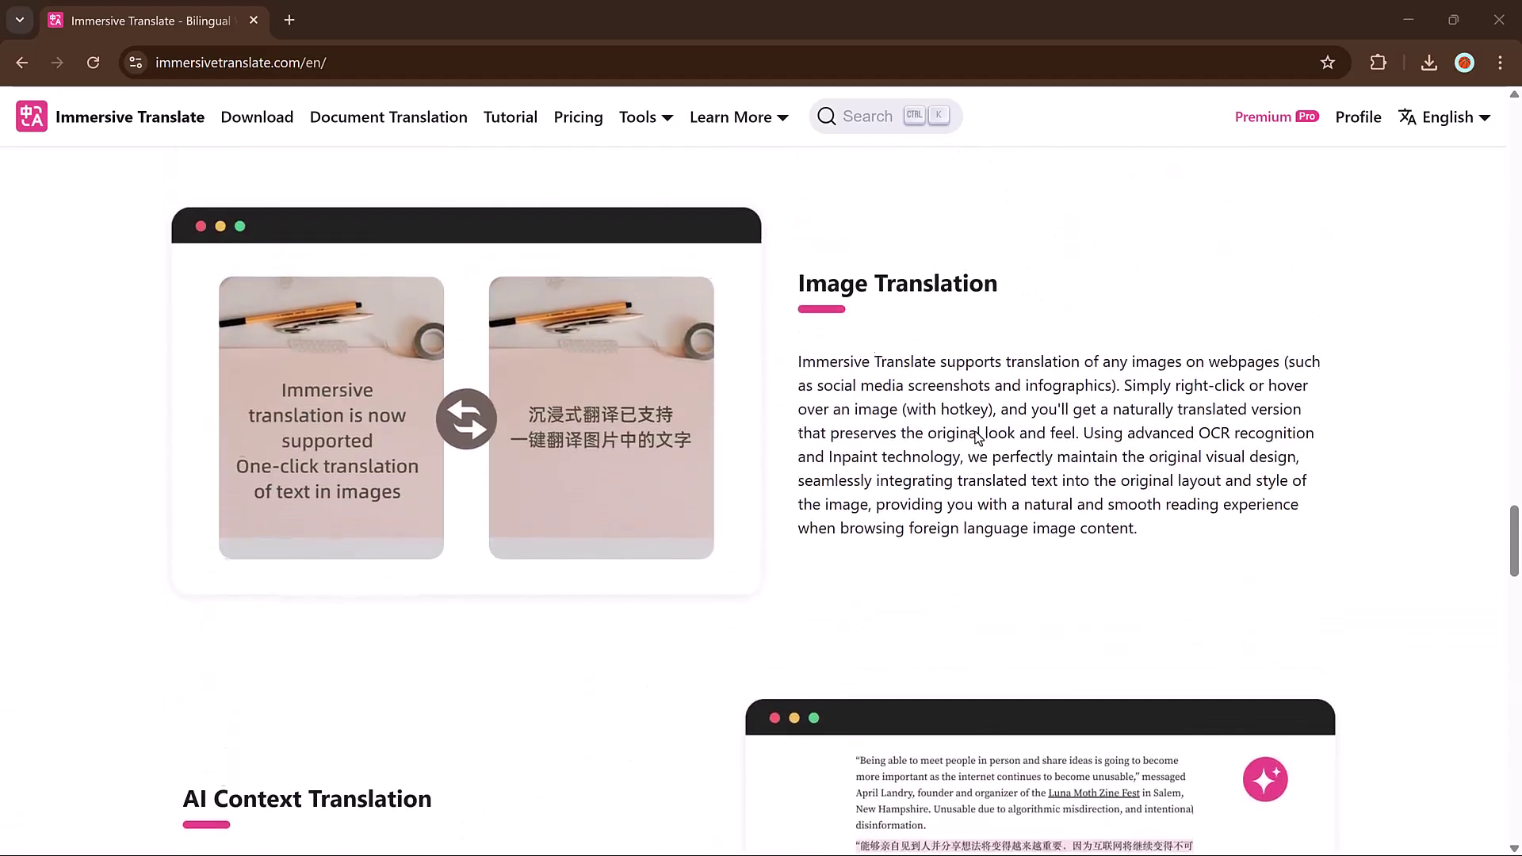